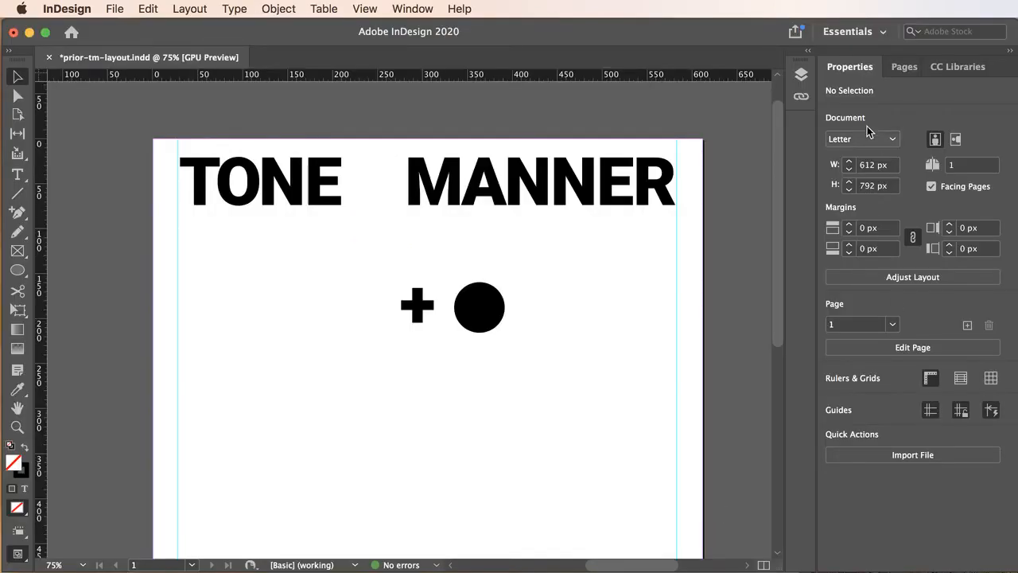
Open the Layers panel and expand the headline layer to inspect its contents, then collapse it again
left_click(801, 75)
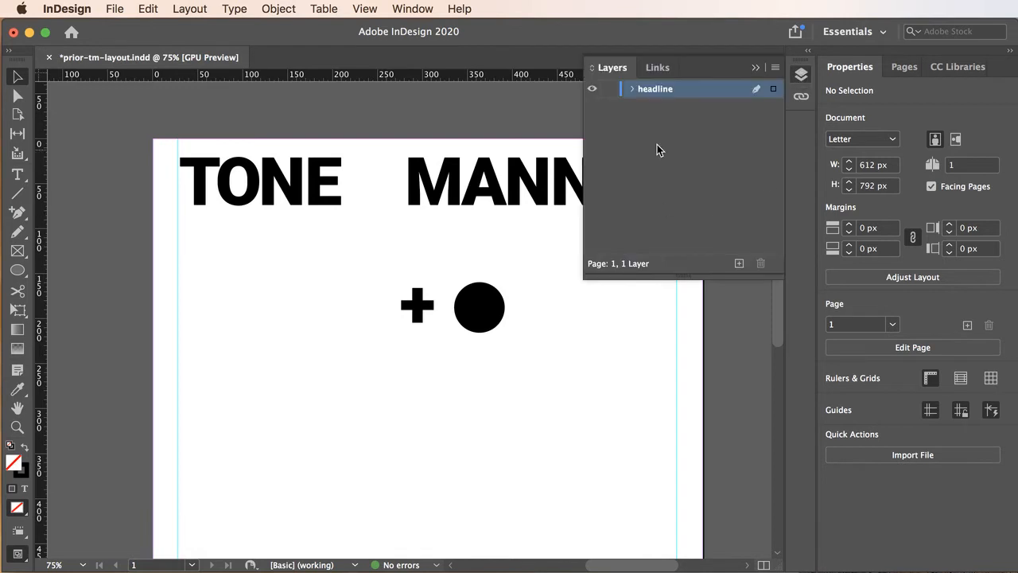
left_click(630, 89)
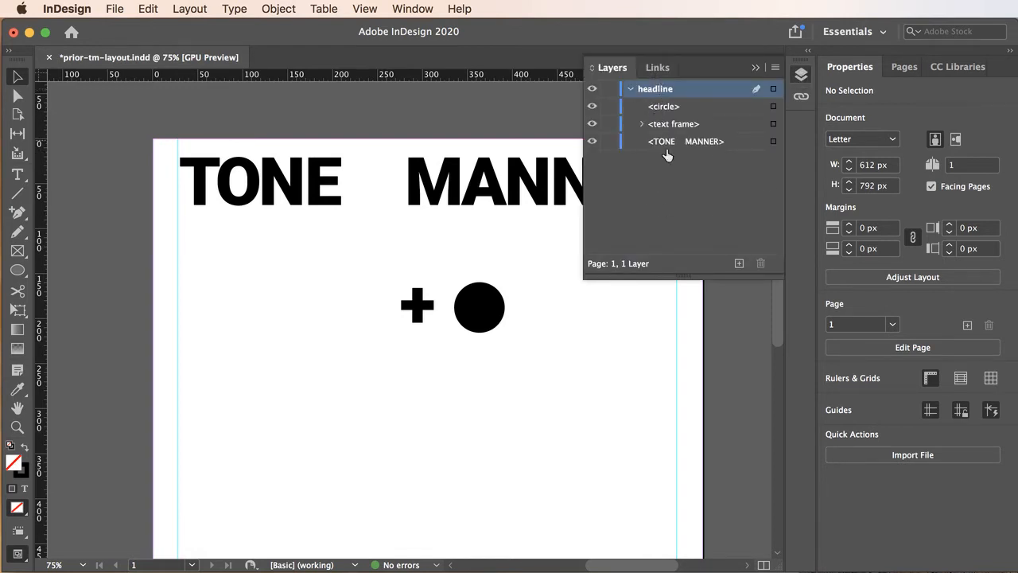
left_click(629, 90)
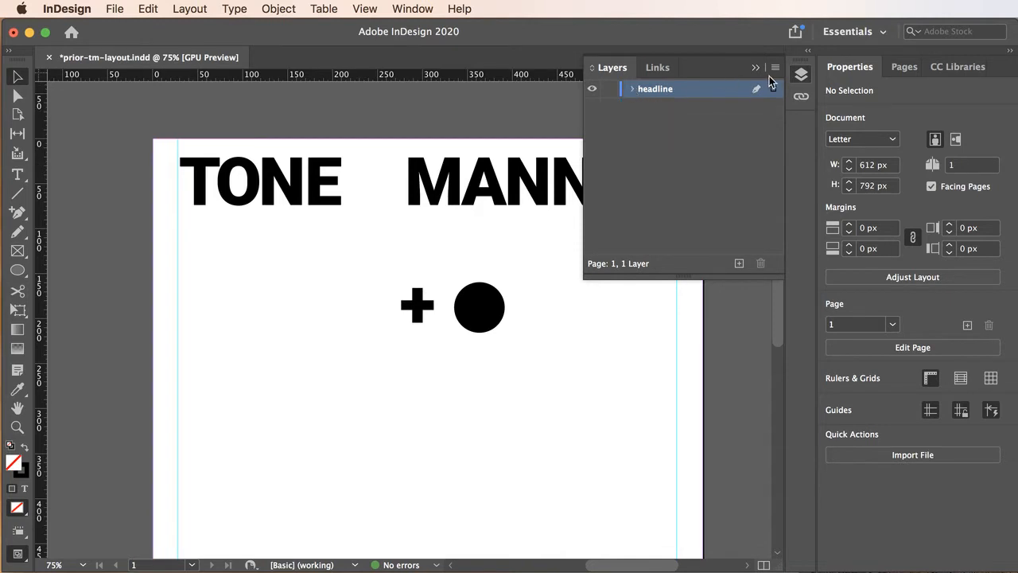
Create a new layer and name it color-chips in its layer options
left_click(739, 263)
double_click(657, 93)
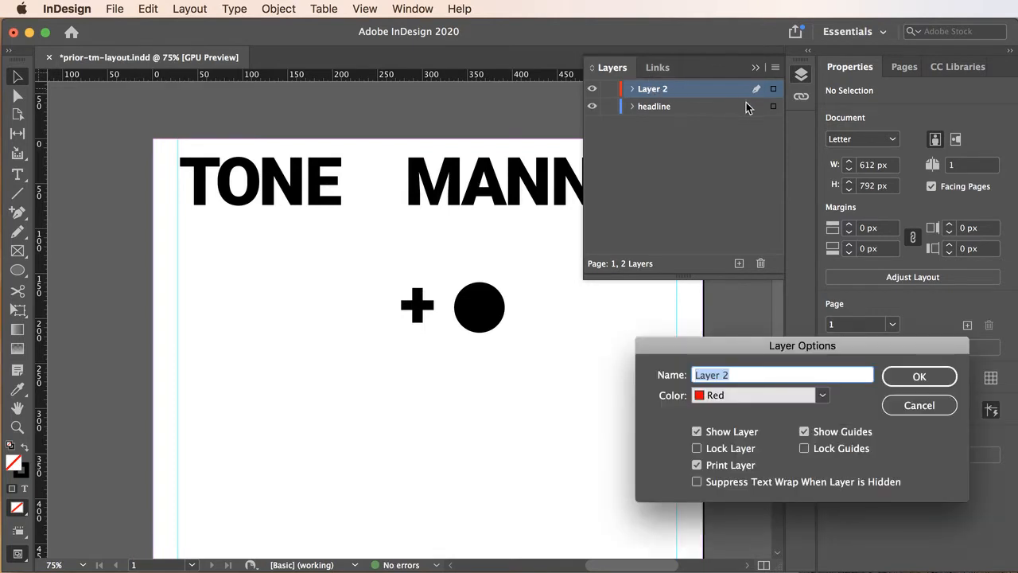
type("color-ch")
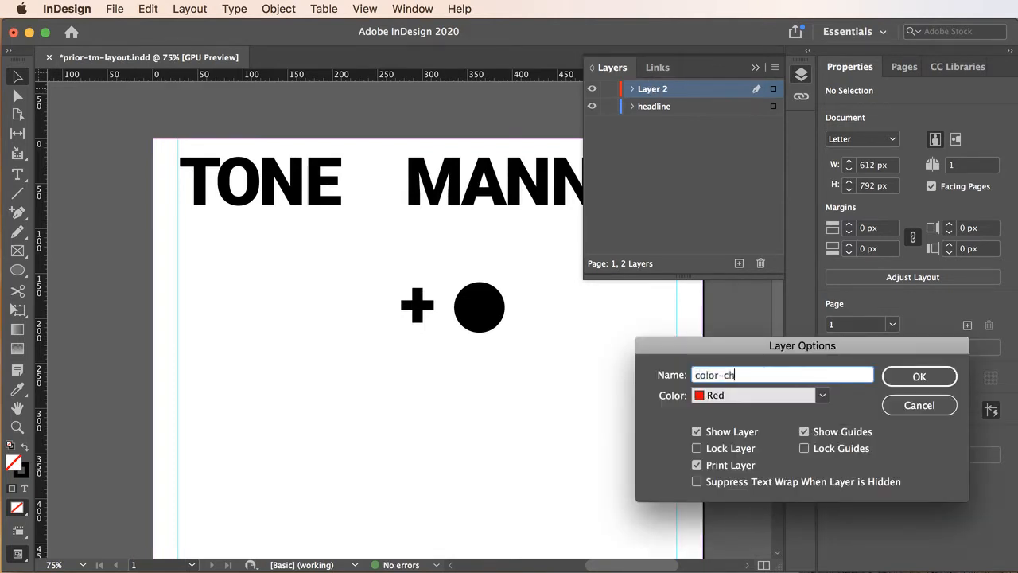
type("ips")
left_click(914, 377)
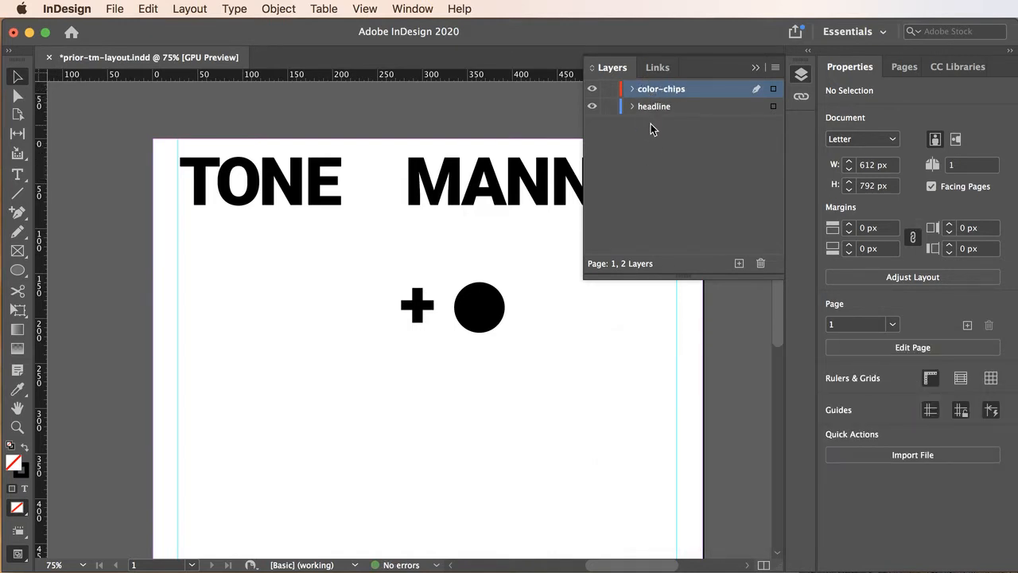
Move the color-chips layer below the headline layer and close the Layers panel
left_click_drag(650, 90, 648, 117)
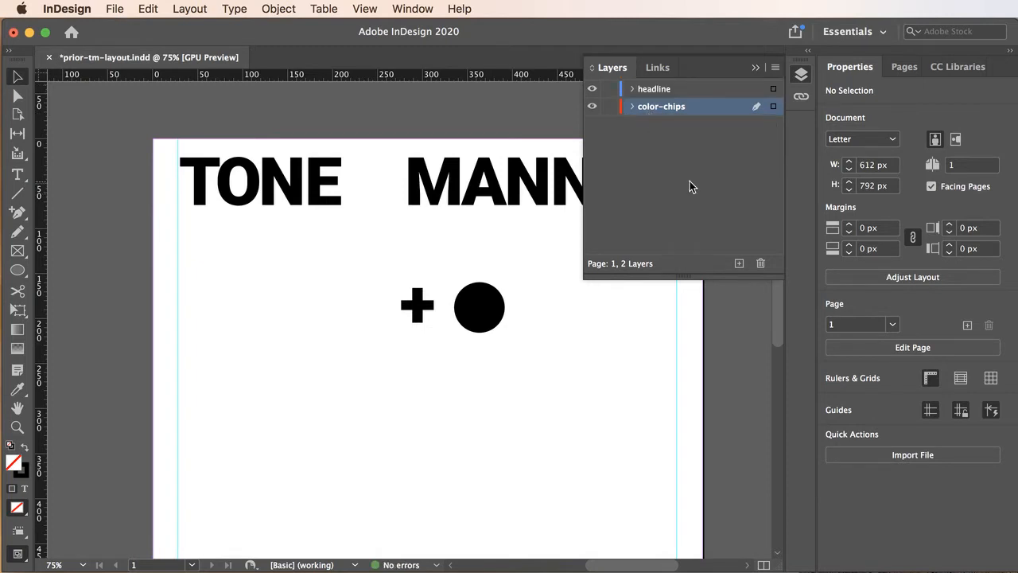
double_click(660, 106)
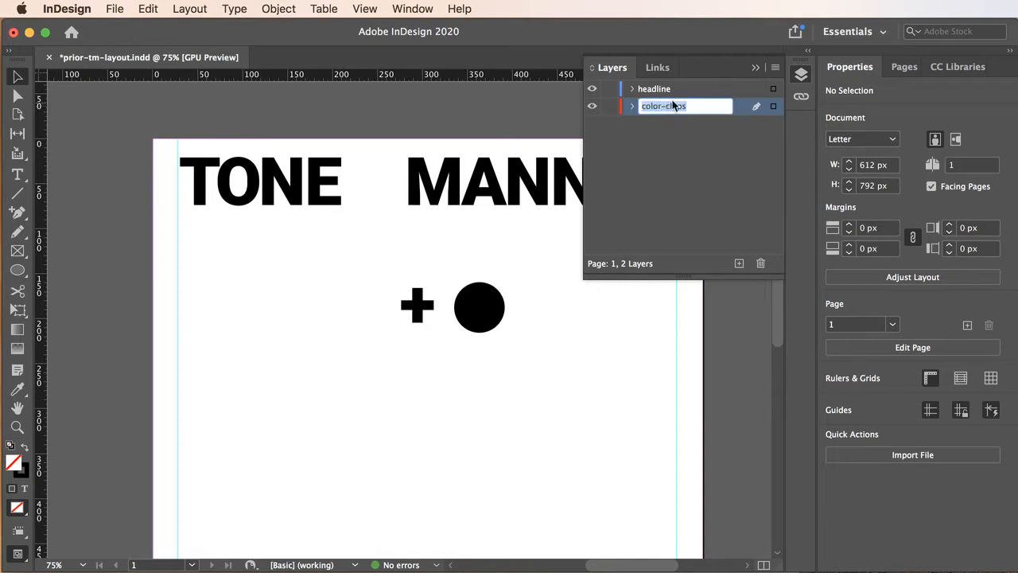
left_click(756, 67)
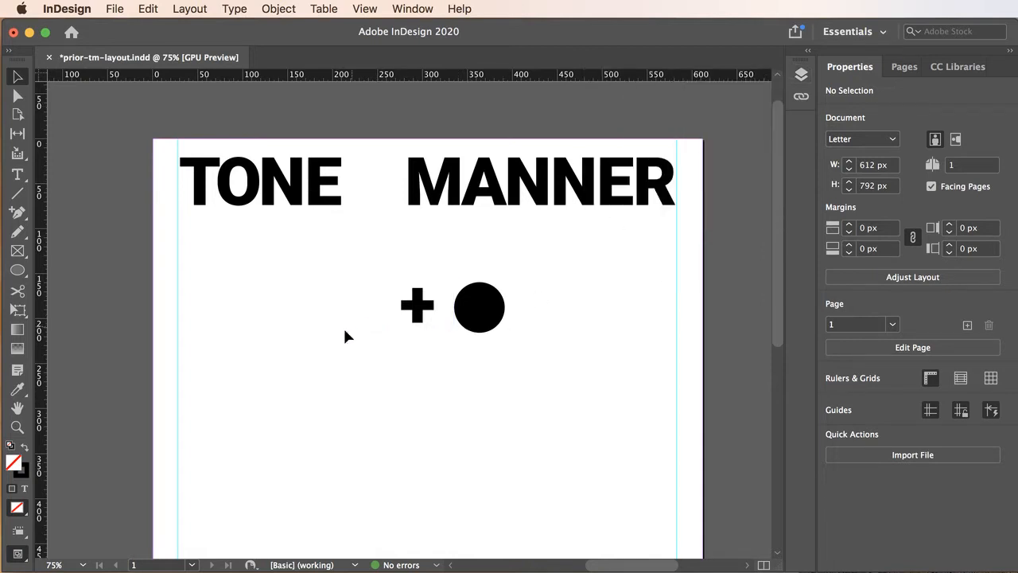
Open the Place dialog with Replace Selected Item and Show Import Options both turned off
key("space")
left_click_drag(211, 352, 461, 343)
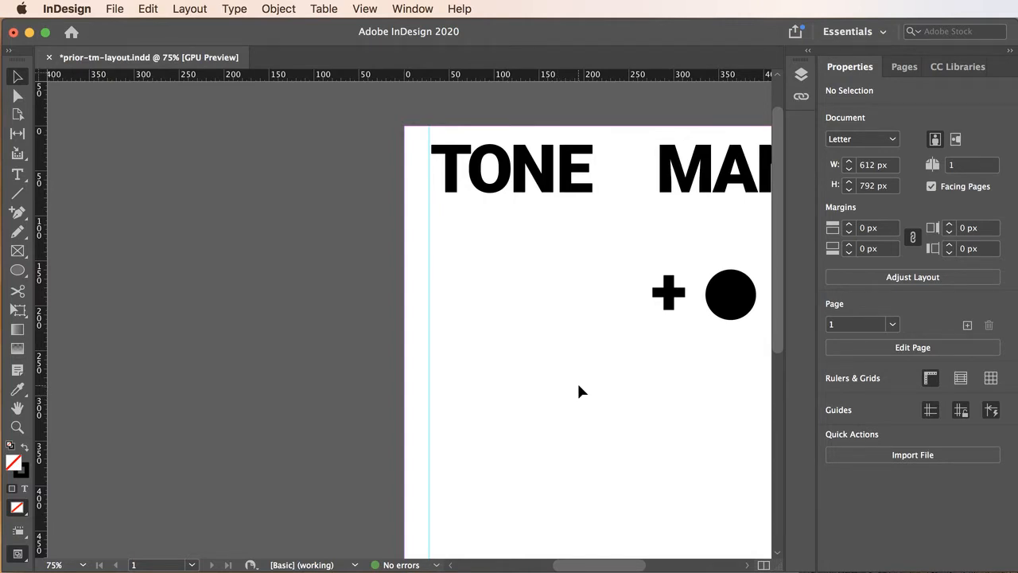
left_click(113, 8)
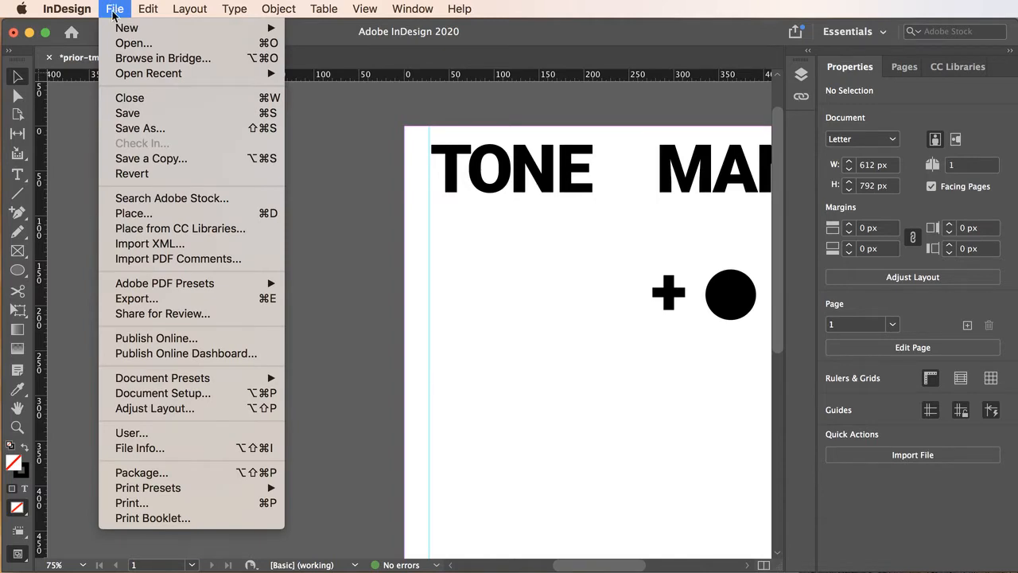
left_click(134, 216)
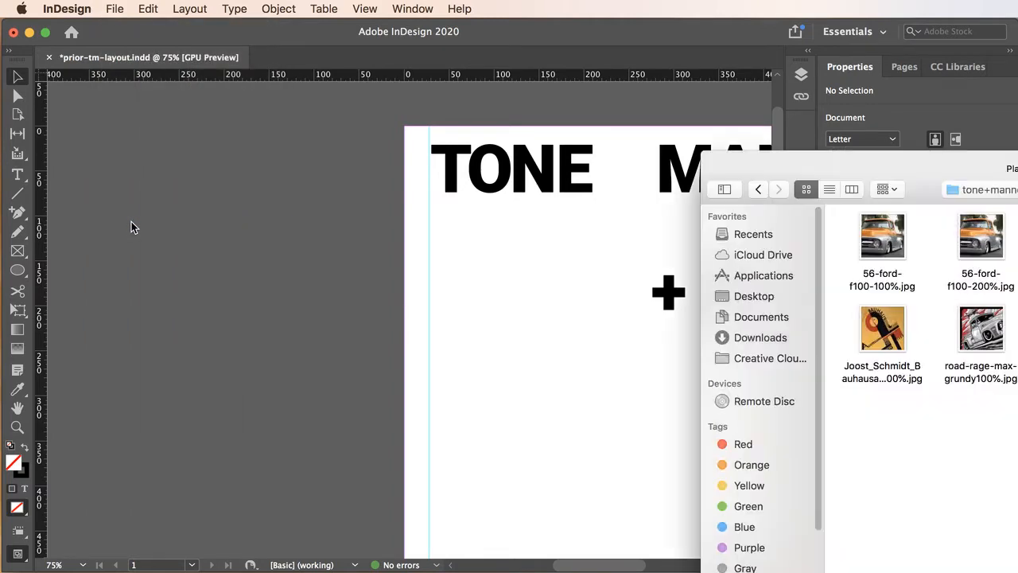
left_click_drag(791, 156, 290, 9)
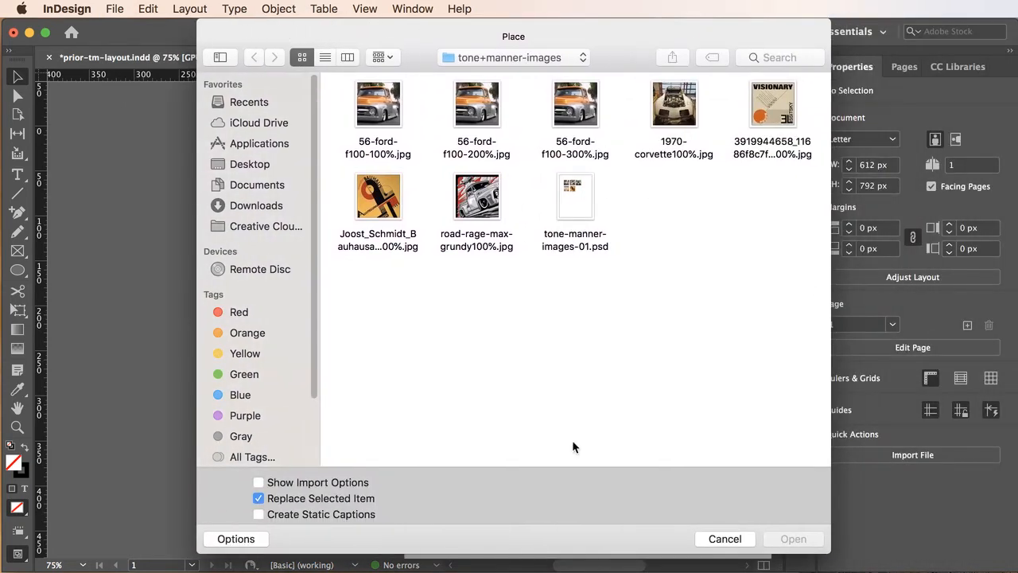
left_click(258, 499)
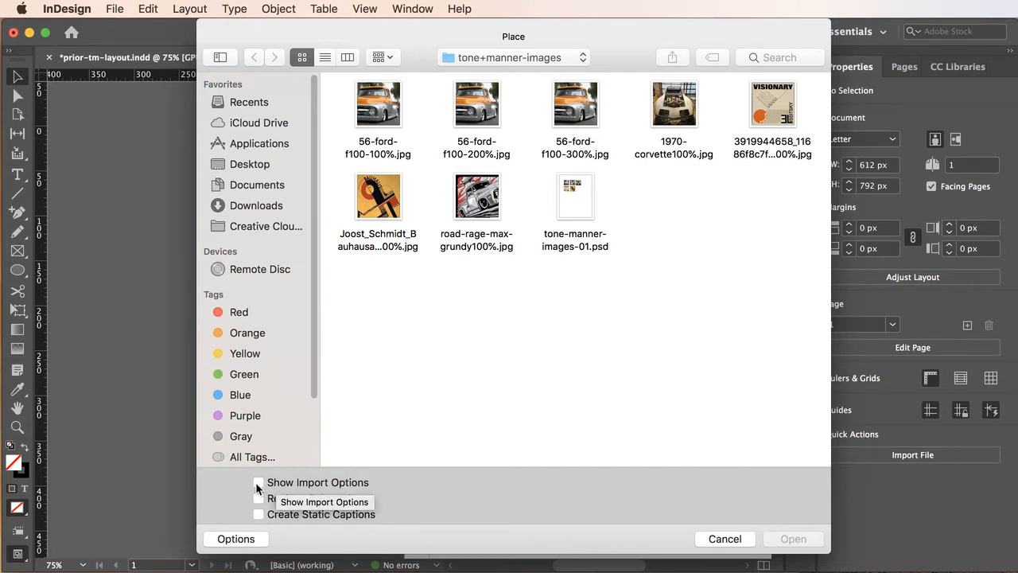
left_click(258, 483)
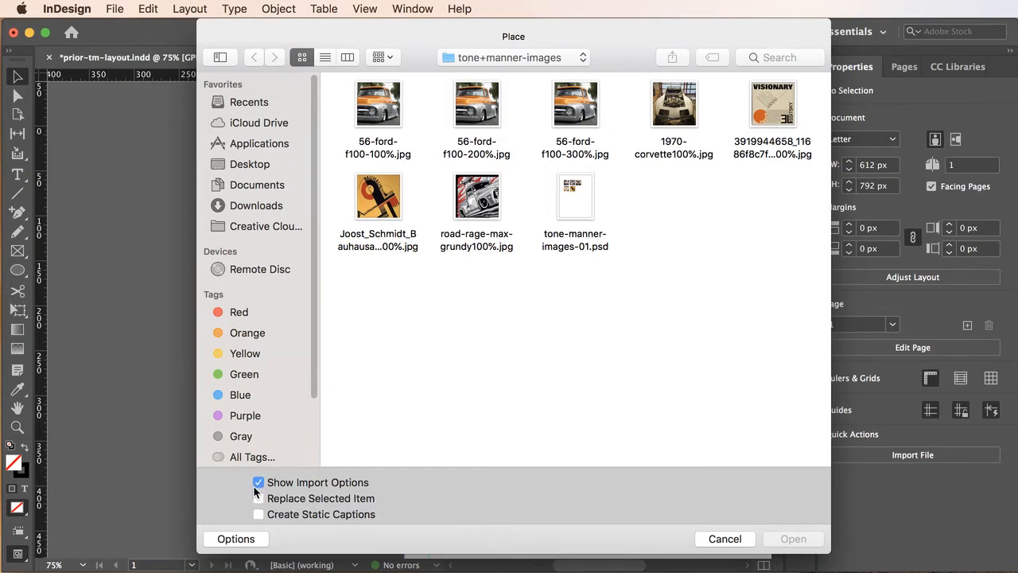
left_click(257, 483)
Navigate to the tone-manner-images folder inside exercise-01-videos on the Desktop
left_click(532, 59)
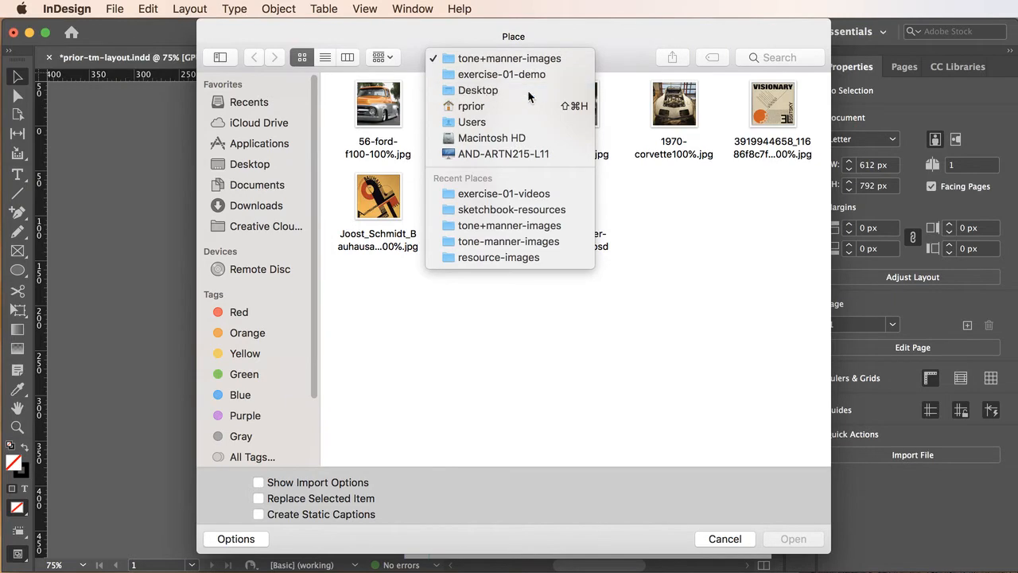
left_click(534, 90)
scroll(560, 208, "down", 2)
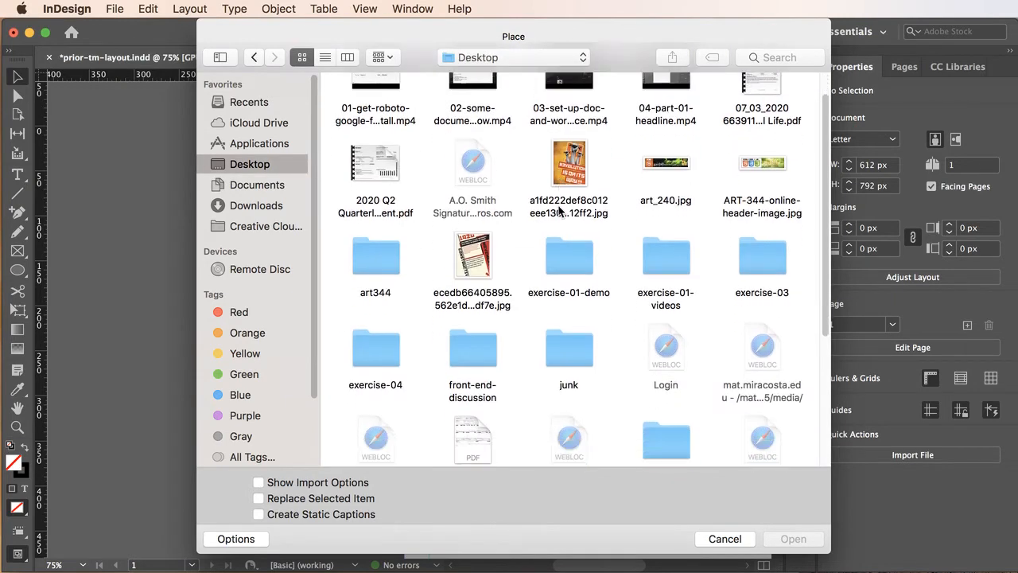
scroll(721, 296, "down", 8)
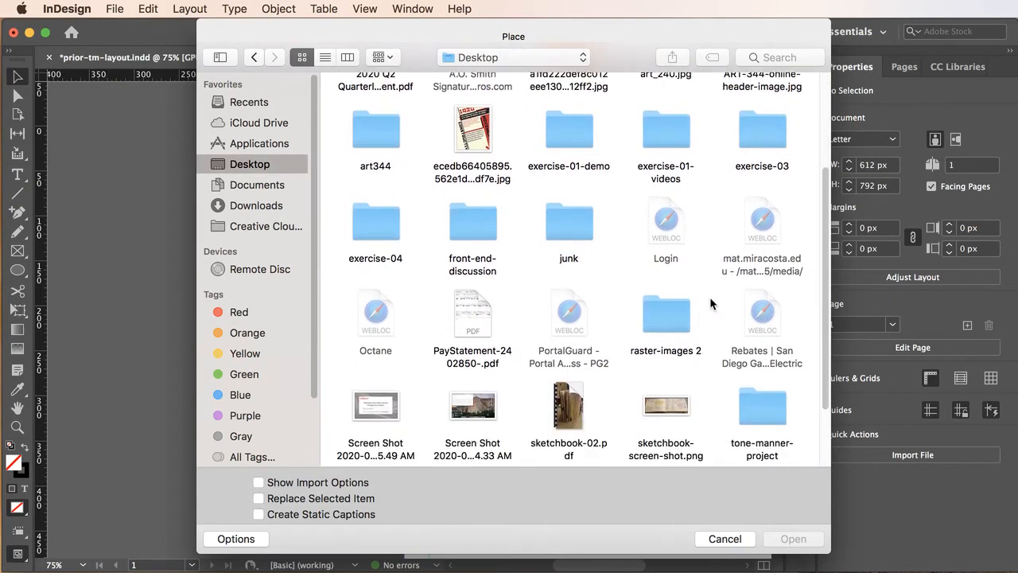
scroll(710, 304, "down", 3)
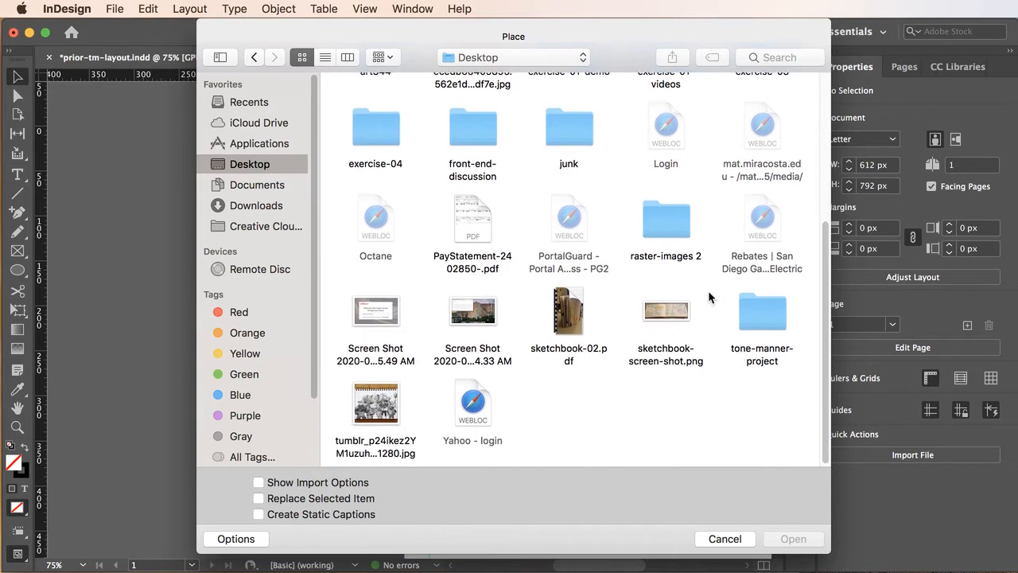
scroll(709, 301, "up", 10)
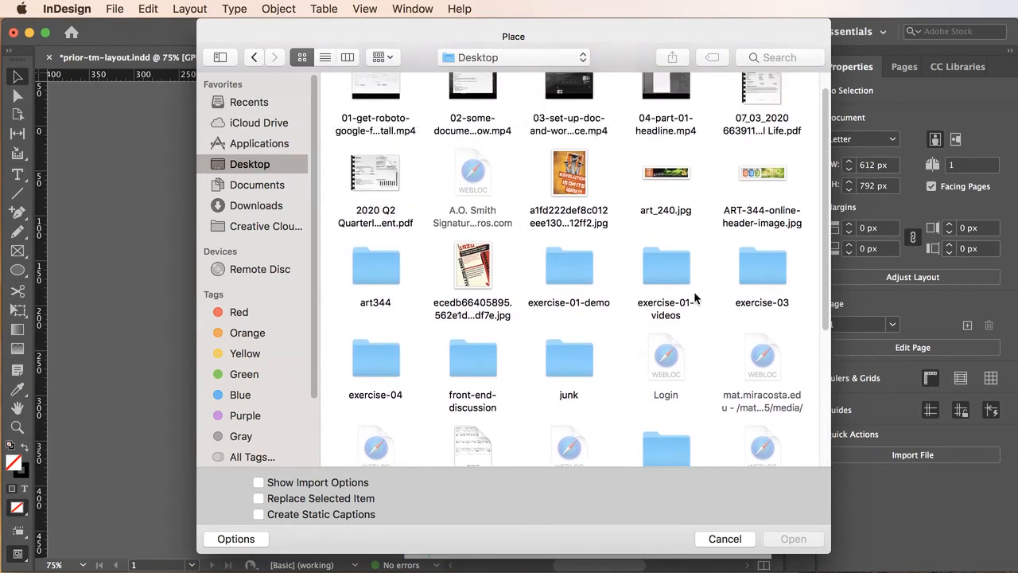
double_click(665, 269)
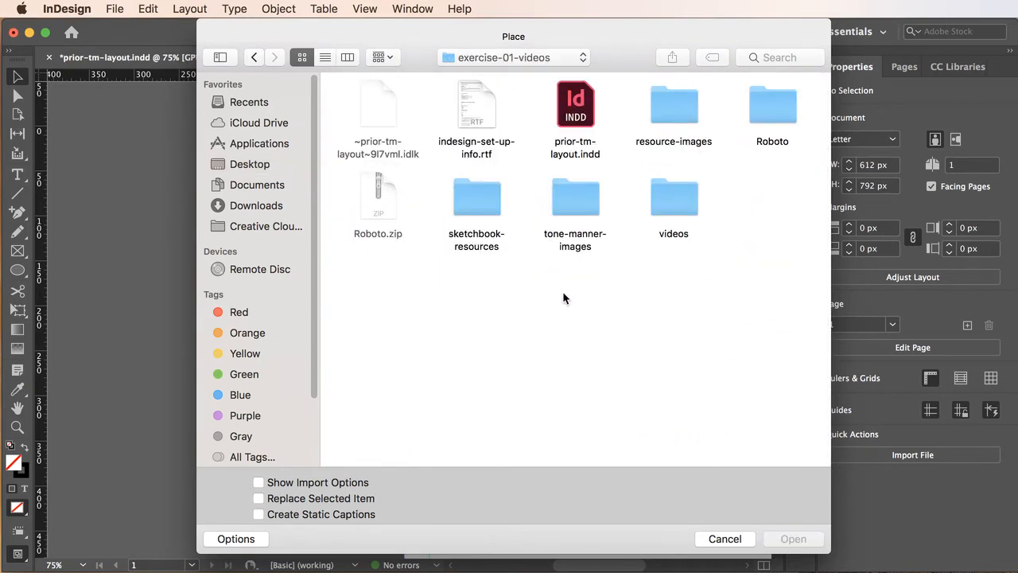
double_click(577, 215)
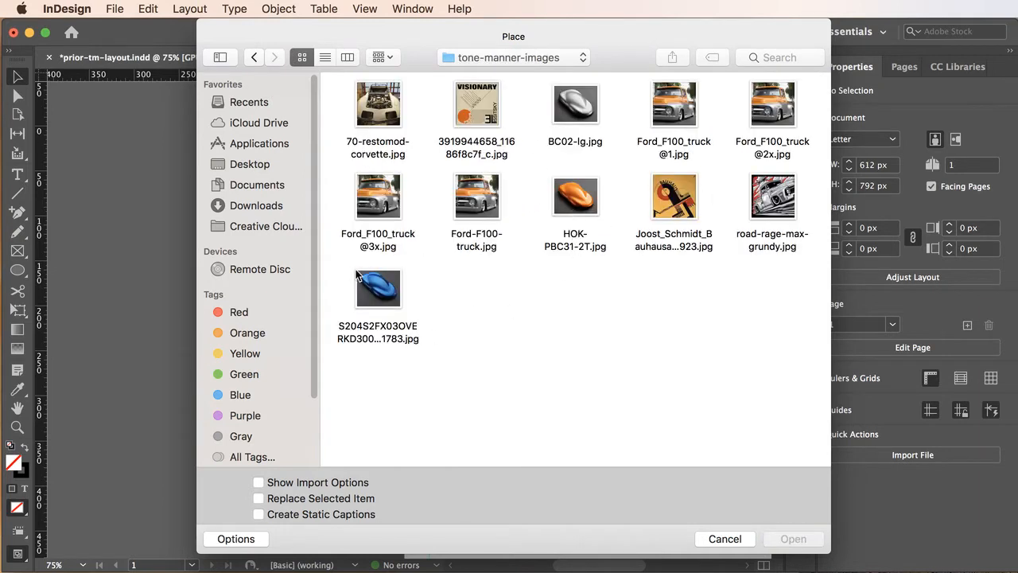
Select BC02-lg.jpg, HOK-PBC31-2T.jpg and the blue S204S2FX03OVE image and load them for placing
left_click(585, 116)
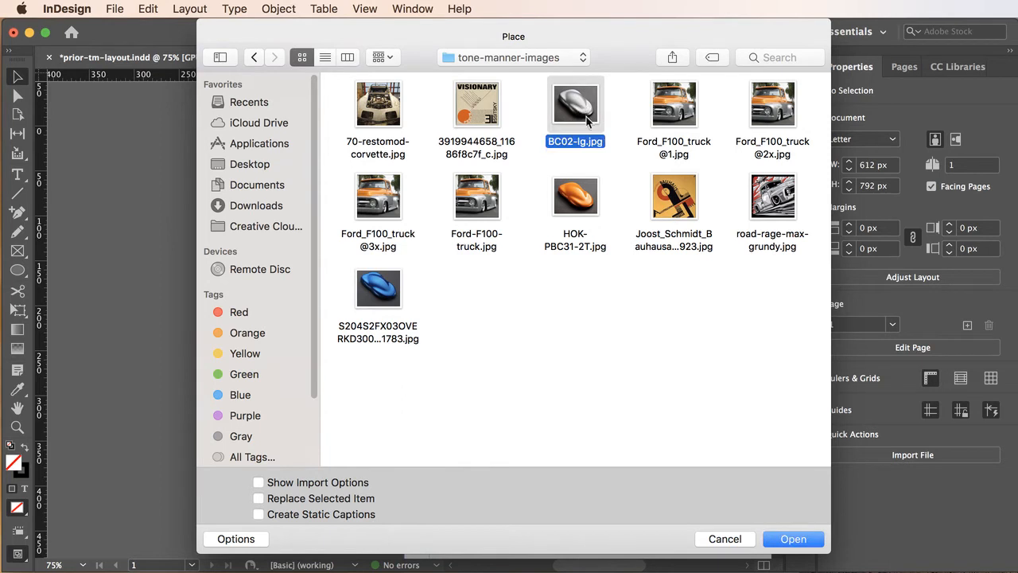
left_click(593, 195, "super")
left_click(366, 299, "super")
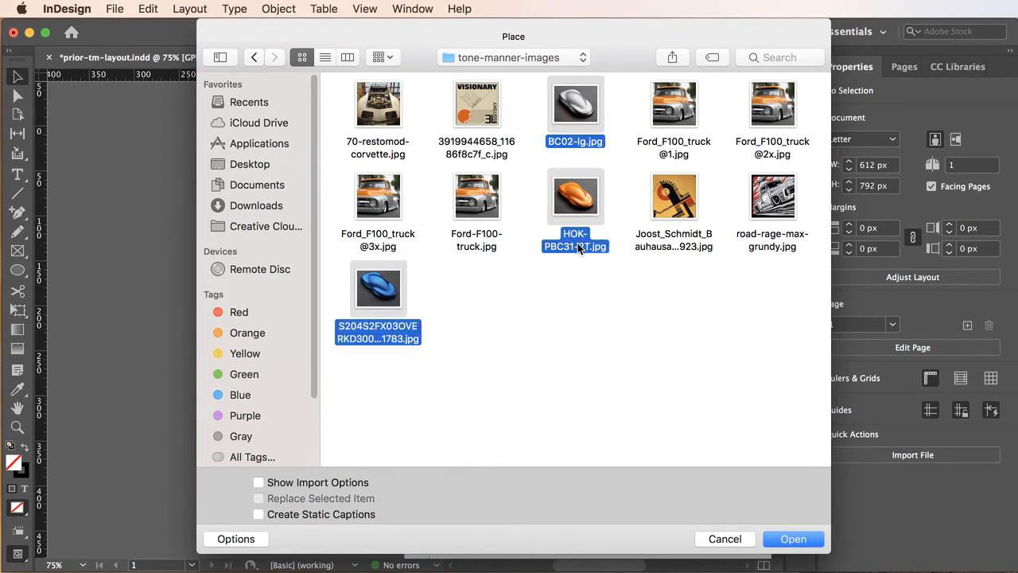
left_click(793, 541)
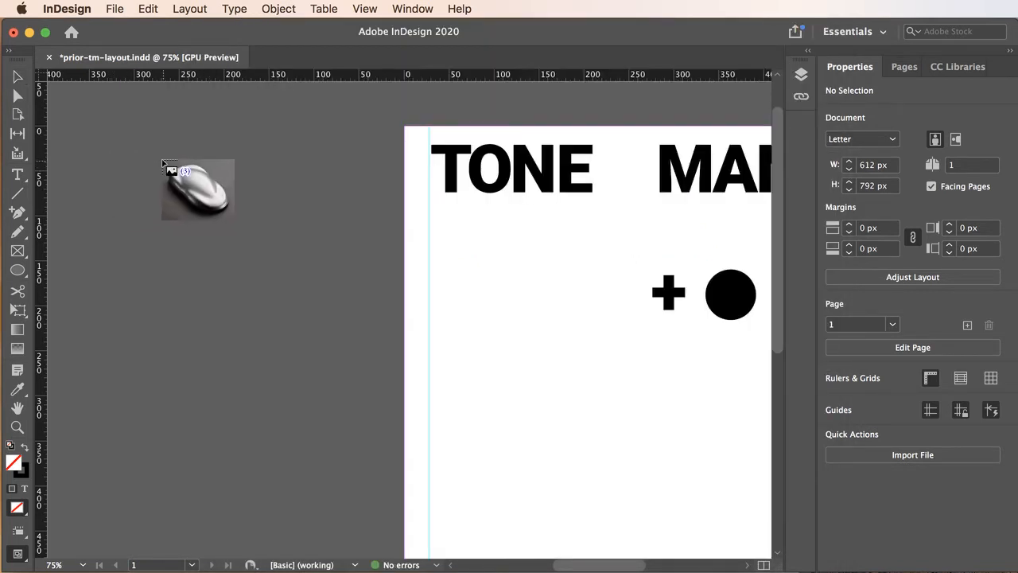
Place the silver, orange and blue car images on the pasteboard left of the page, shifting the blue one lower
left_click(126, 111)
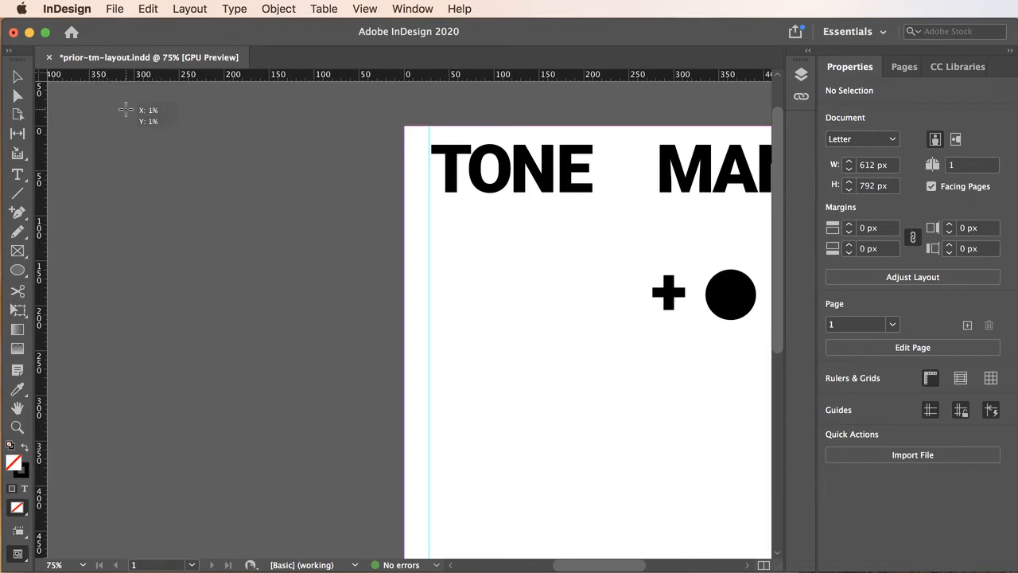
left_click(127, 262)
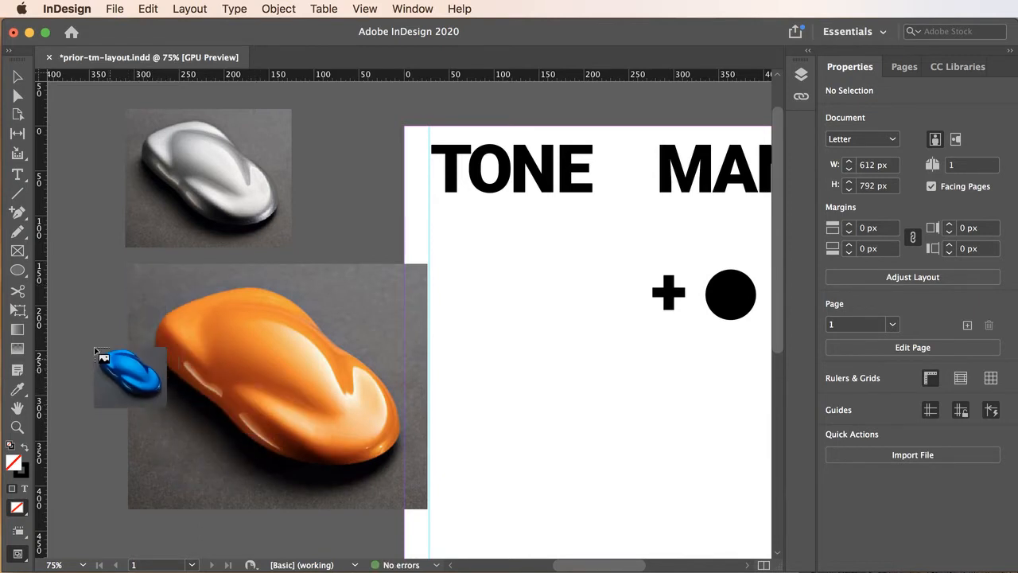
left_click(70, 328)
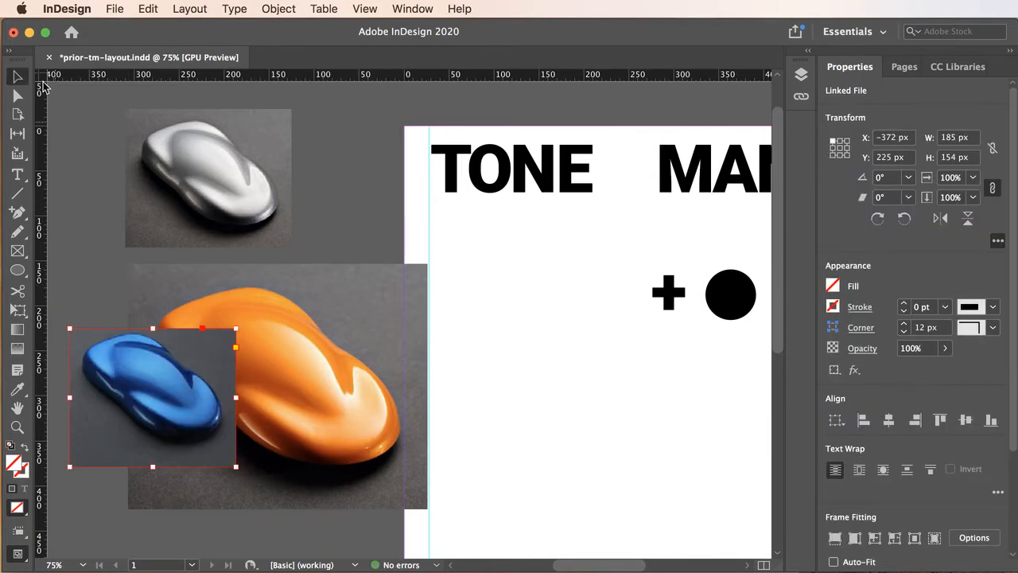
left_click_drag(198, 408, 207, 451)
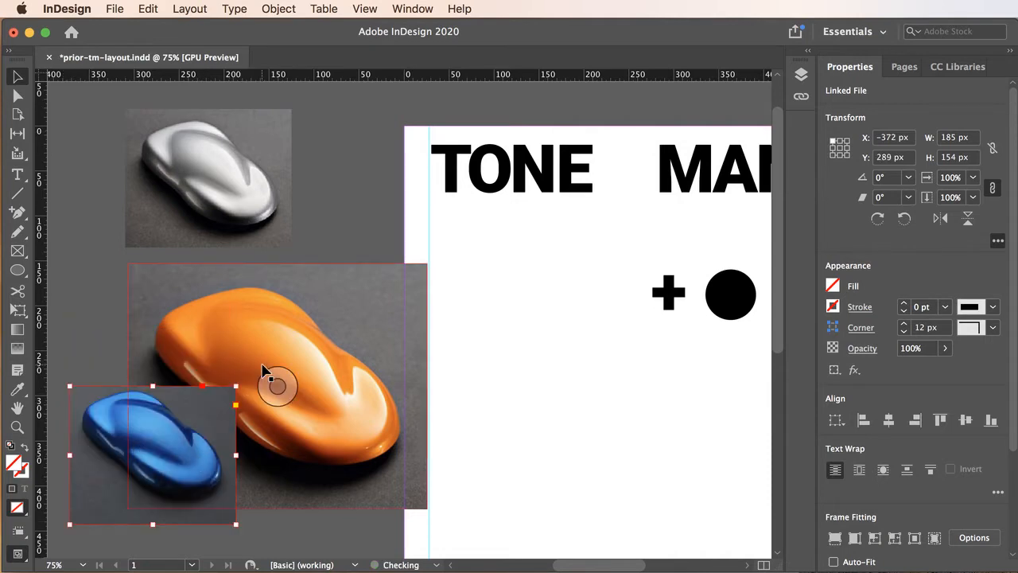
left_click(267, 371)
left_click_drag(229, 202, 193, 190)
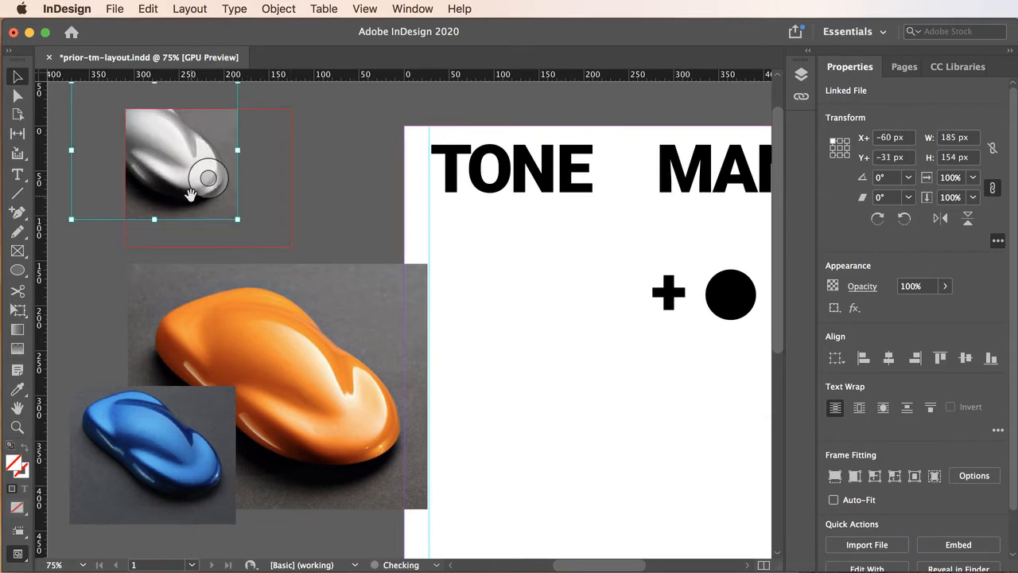
key("super+z")
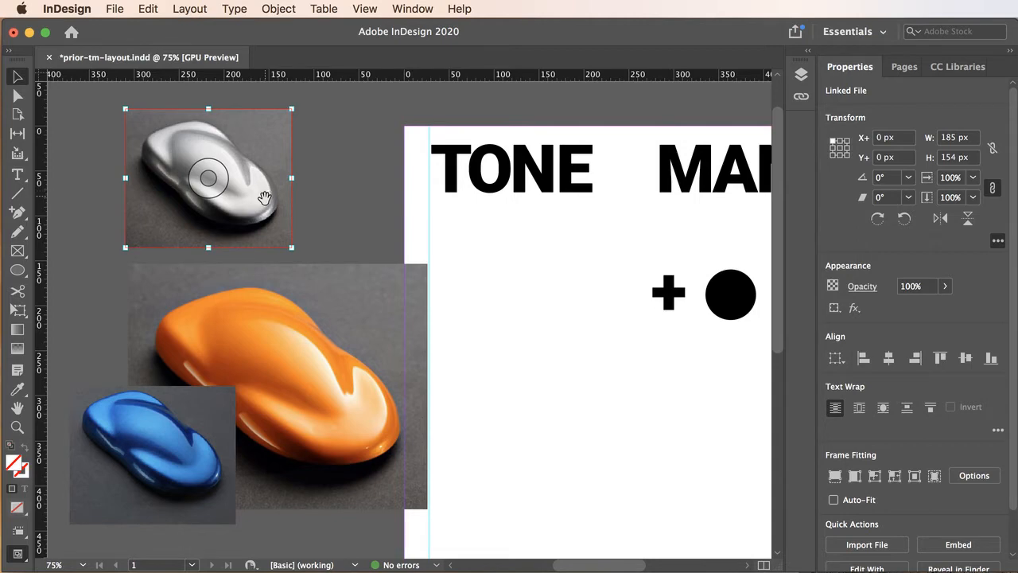
Select the silver car image's frame and move it slightly up and left on the pasteboard
left_click(236, 110)
left_click(236, 102)
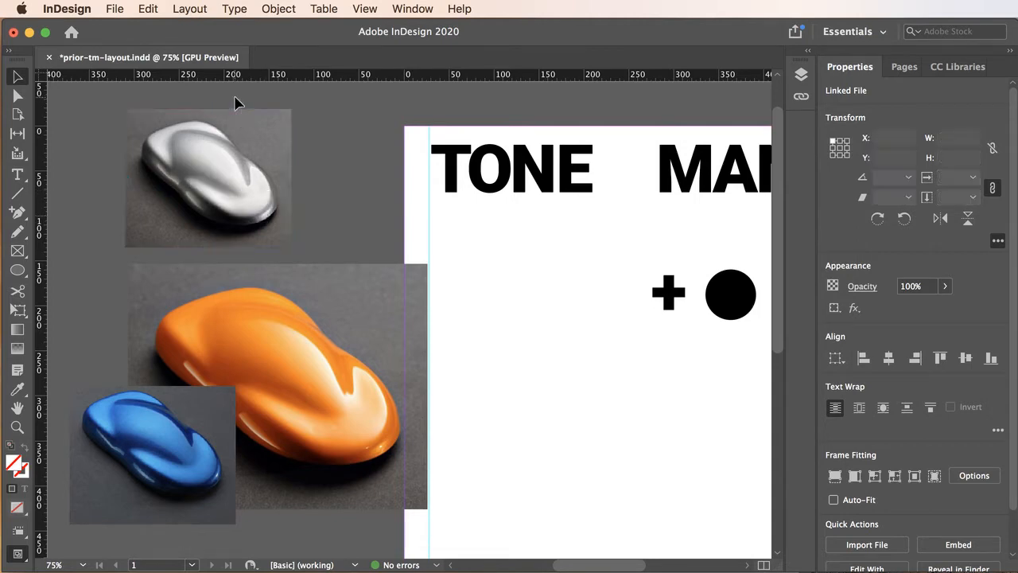
left_click(208, 177)
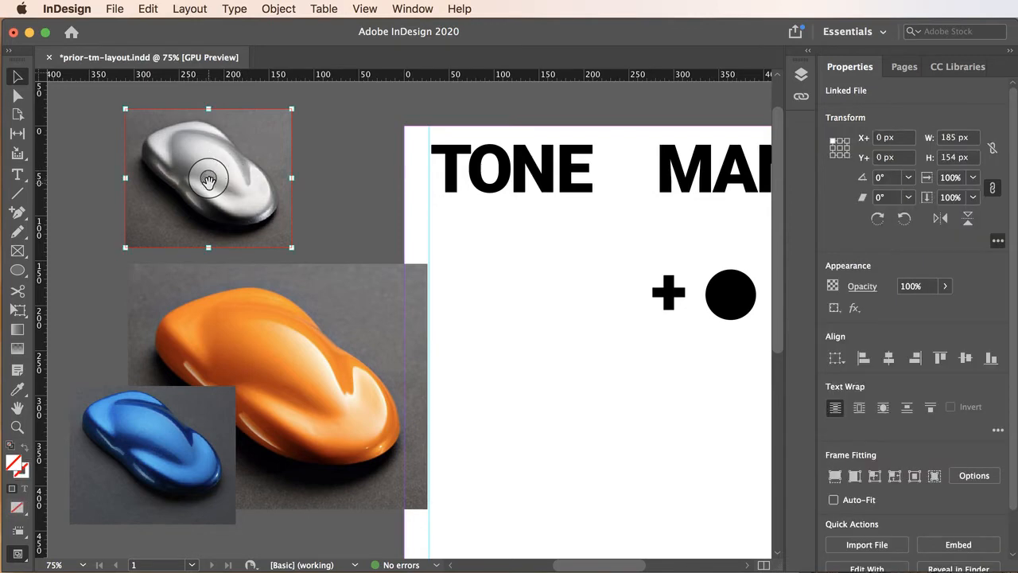
left_click(340, 129)
left_click(263, 143)
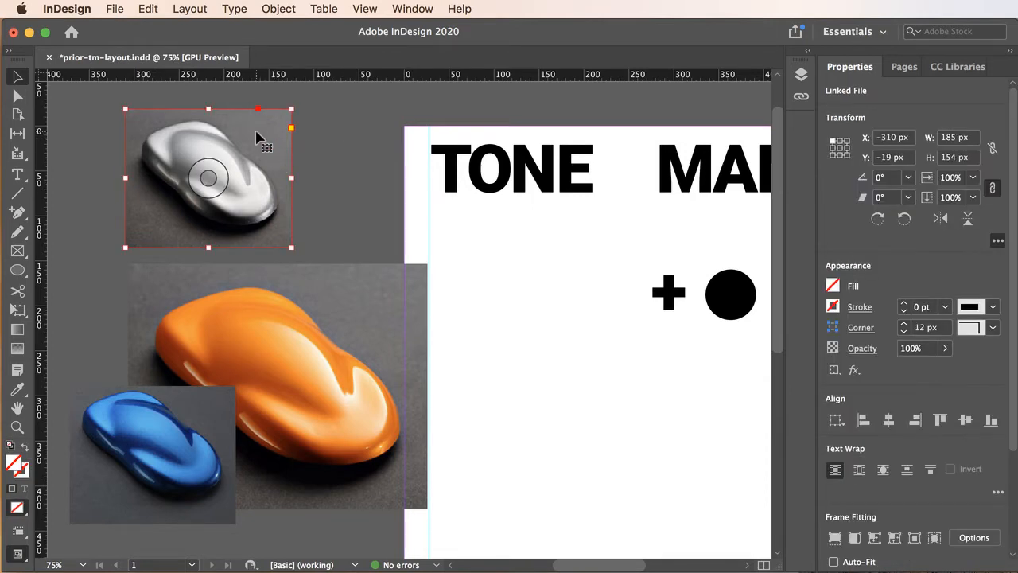
left_click_drag(256, 137, 230, 134)
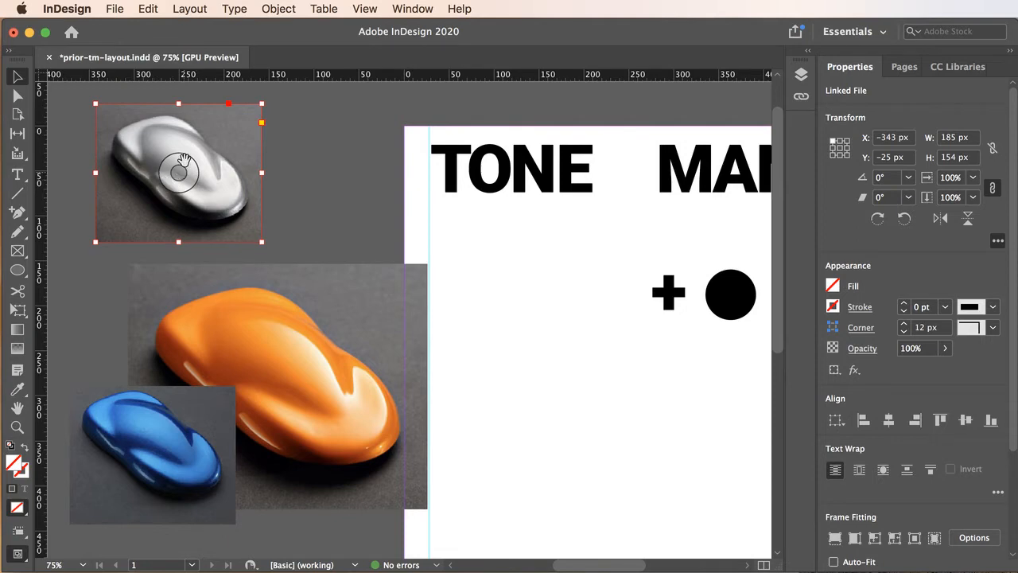
left_click(178, 172)
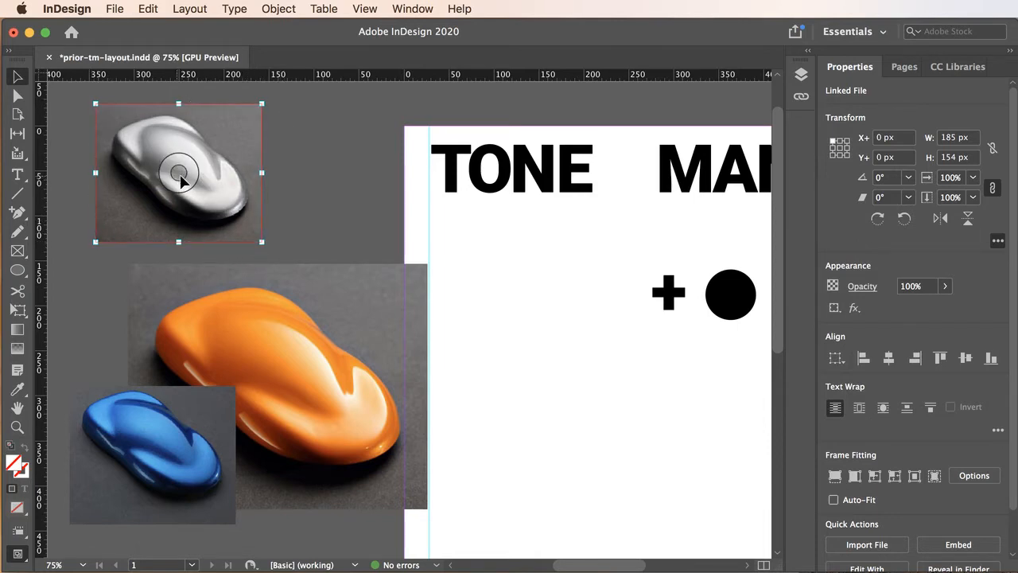
left_click_drag(178, 173, 231, 196)
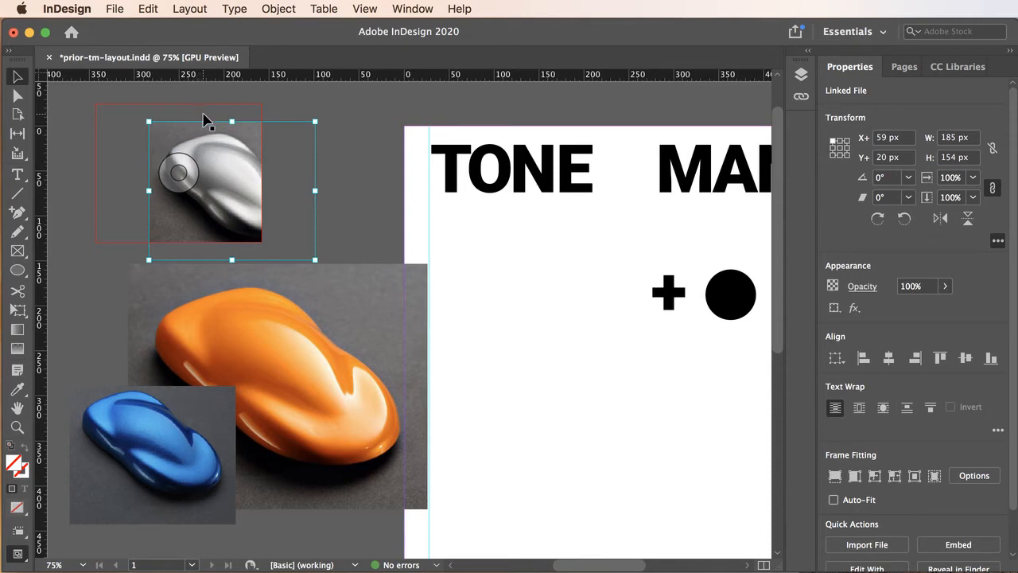
key("super+z")
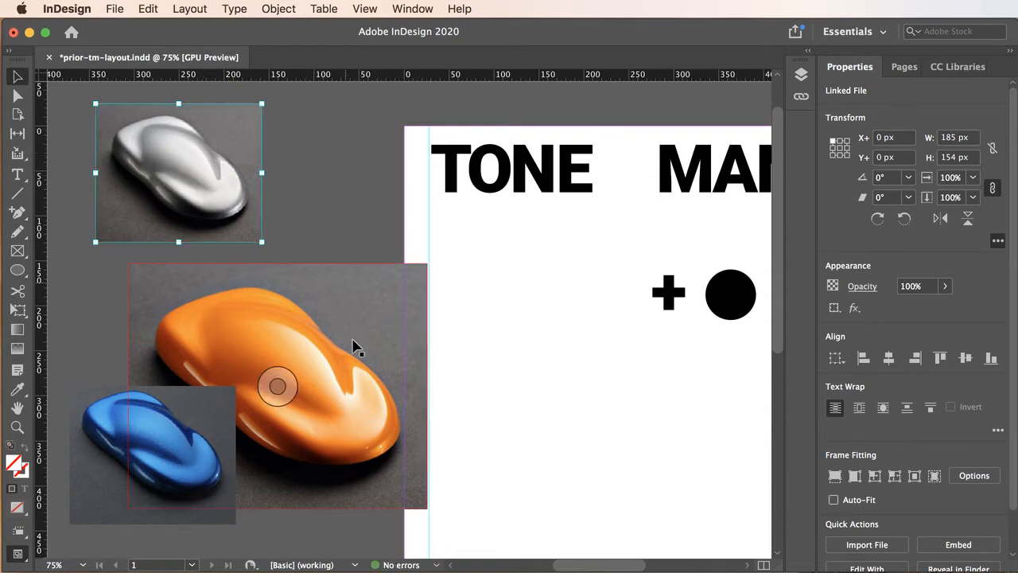
Resize the orange car image's frame to 185 px wide and 154 px high, unlinking proportions
left_click(334, 285)
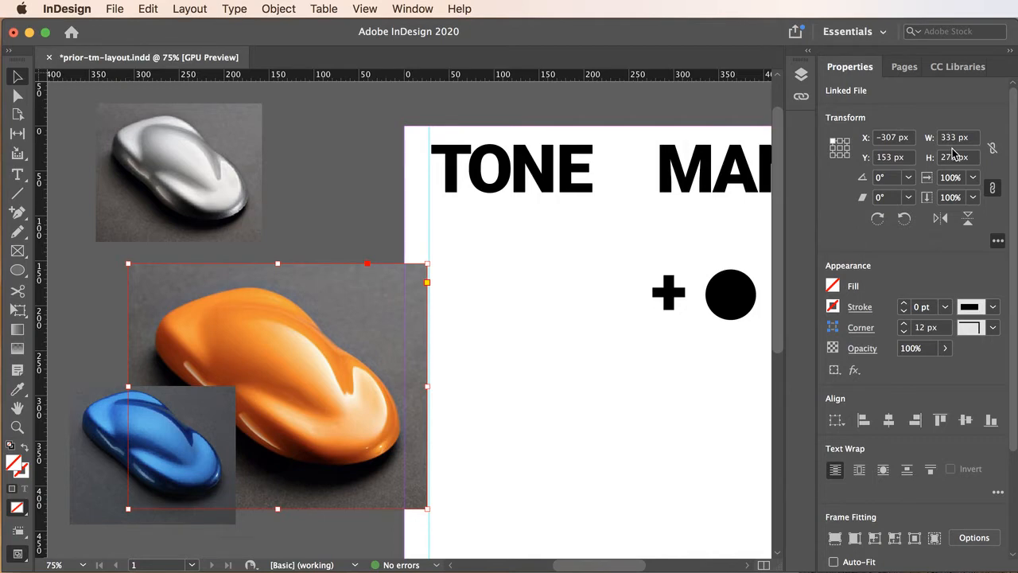
left_click(229, 116)
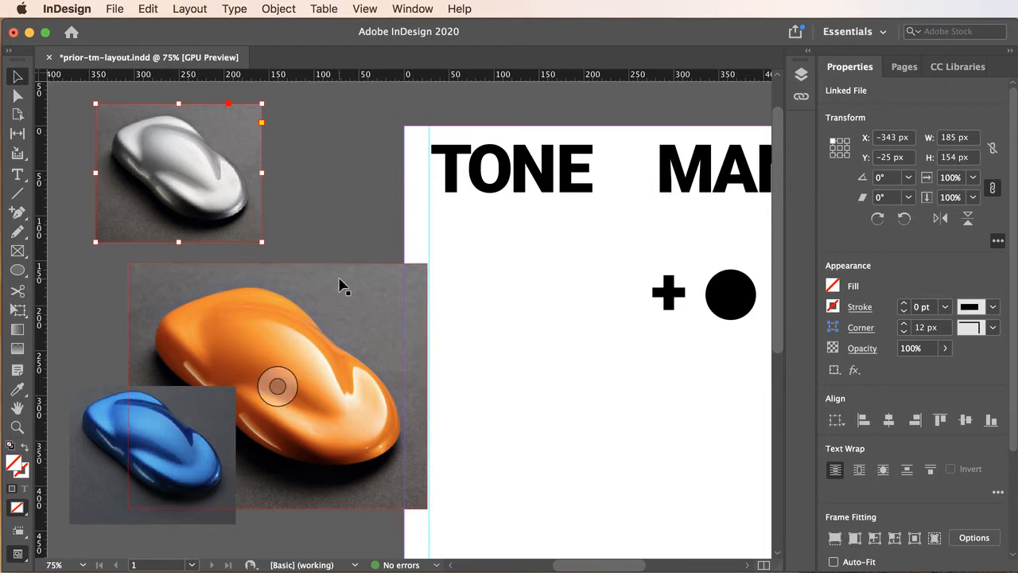
left_click(339, 286)
left_click(947, 138)
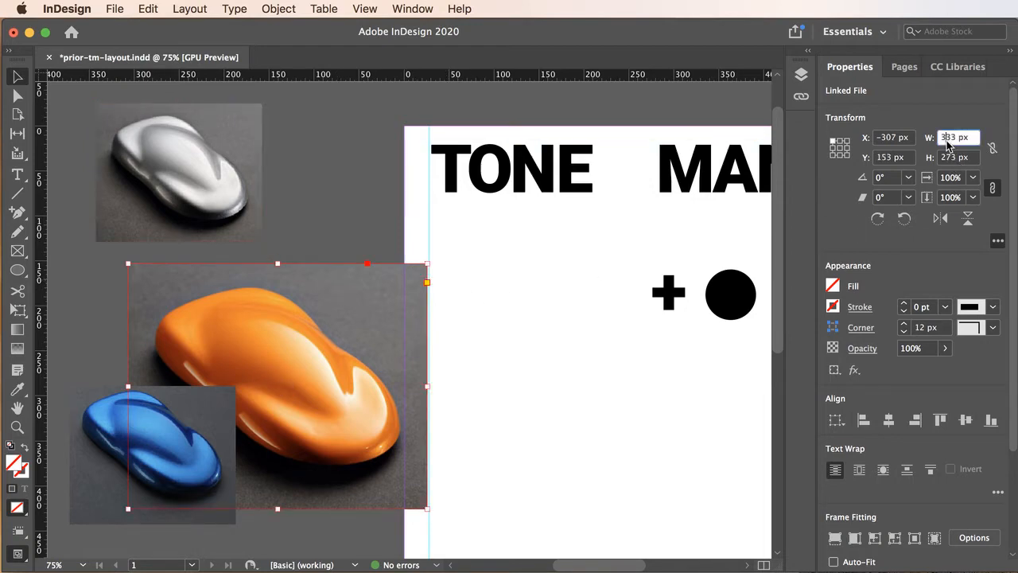
left_click_drag(954, 139, 938, 140)
type("18")
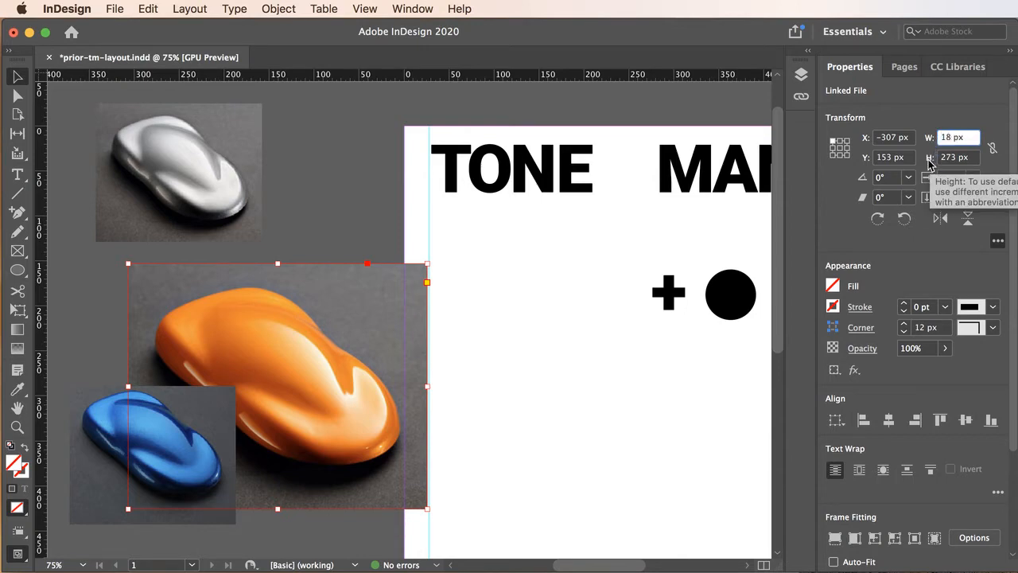
type("5")
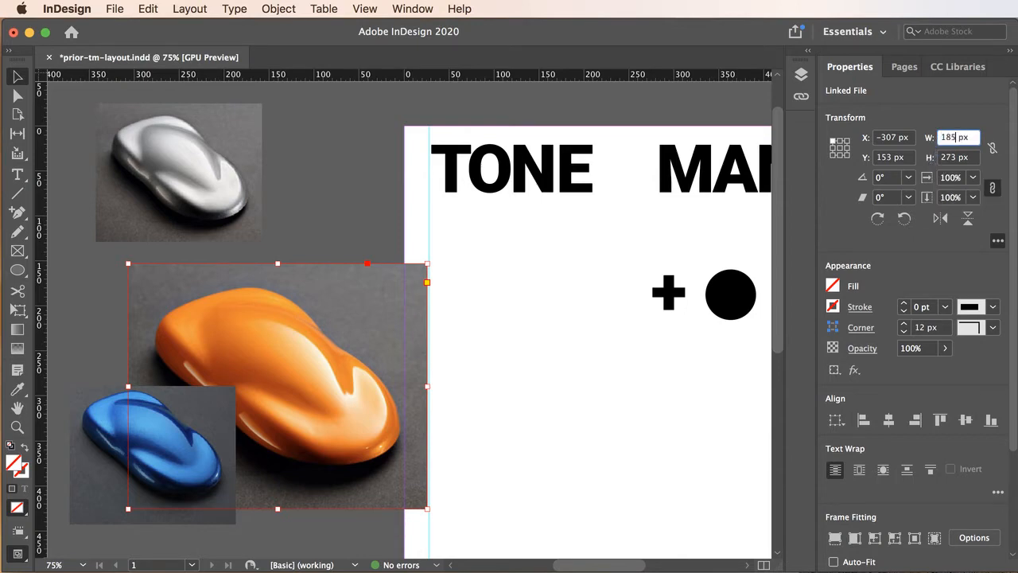
left_click(992, 151)
left_click(944, 156)
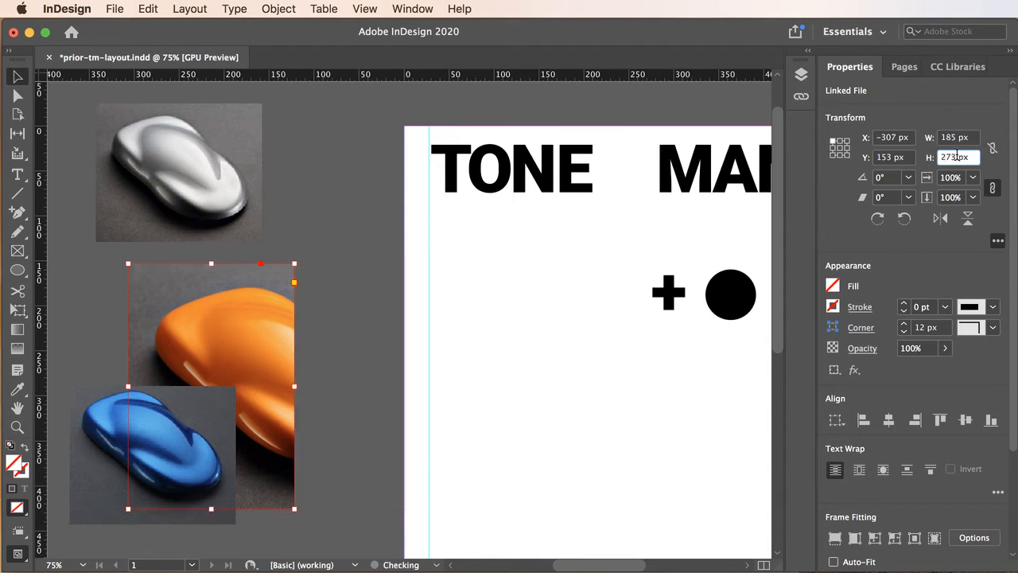
double_click(955, 156)
type("154")
left_click(962, 137)
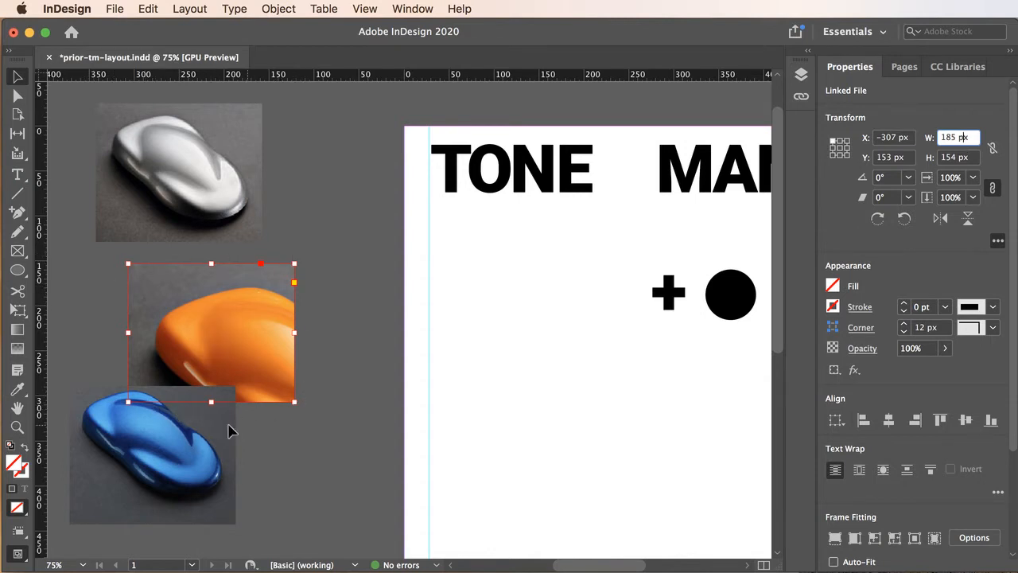
Scale the orange car image content inside its frame to 185 × 154 px
mouse_move(219, 334)
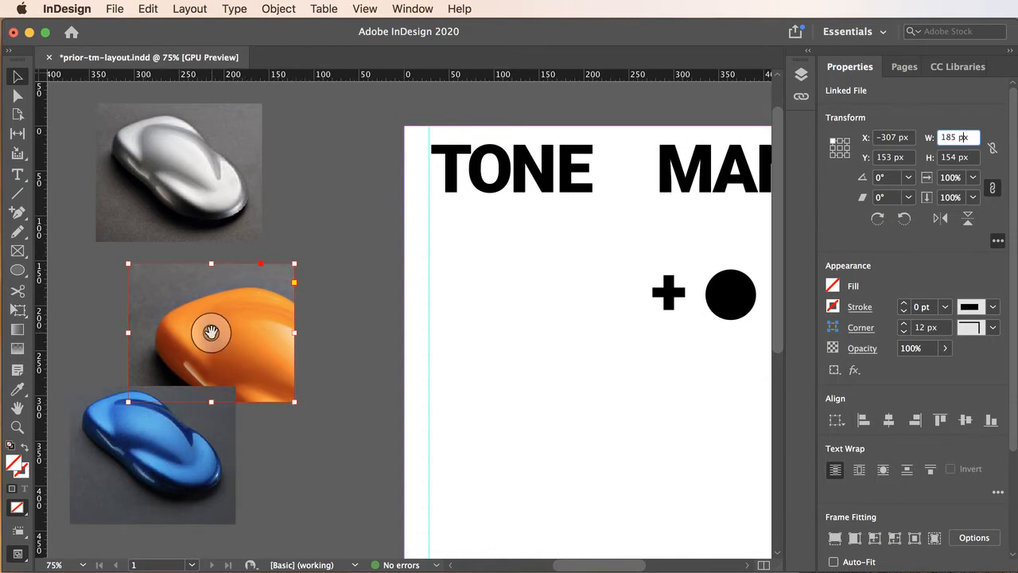
left_click(210, 333)
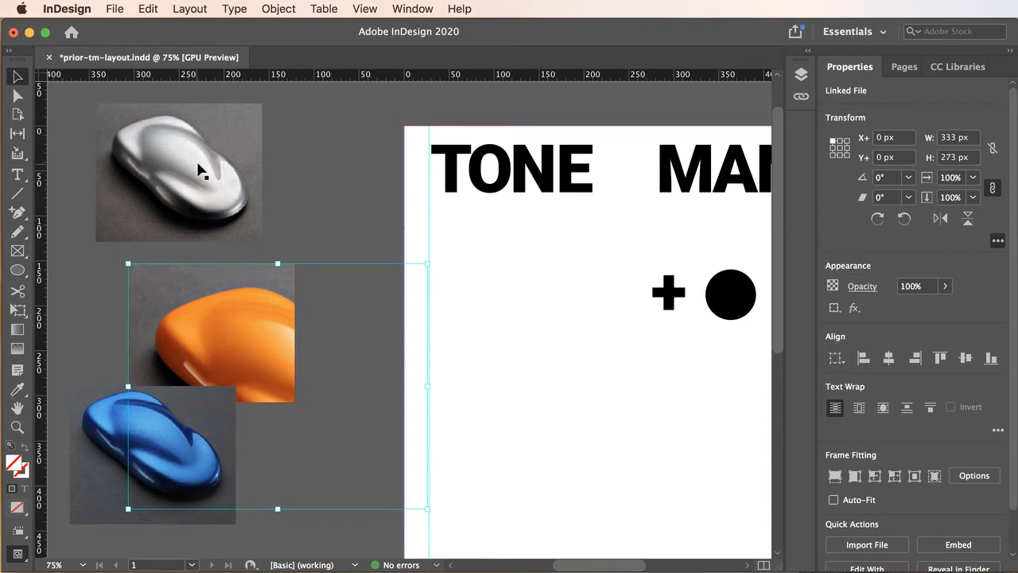
left_click(236, 130)
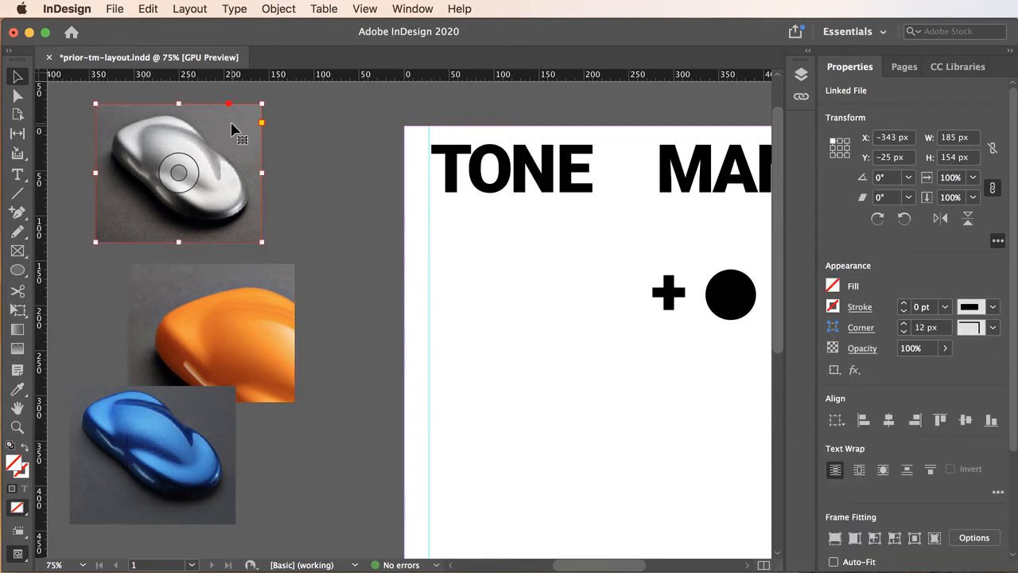
left_click(212, 328)
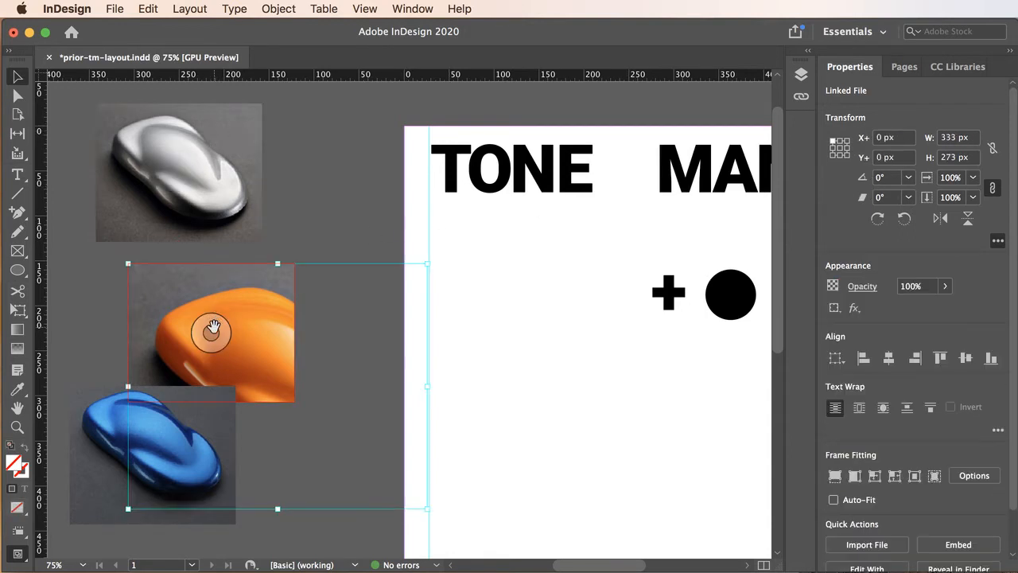
left_click(952, 139)
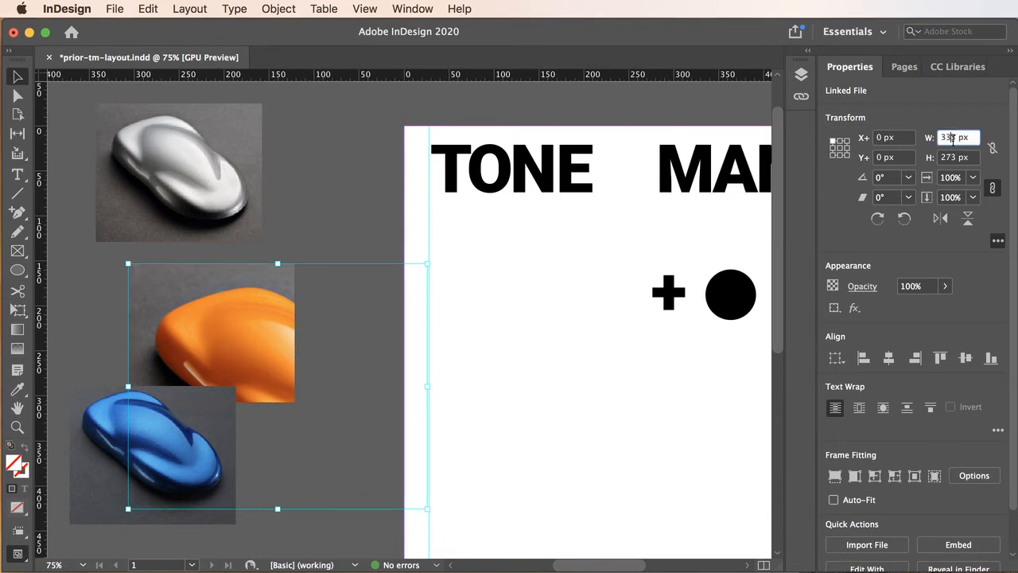
left_click_drag(956, 138, 939, 140)
type("185")
left_click(955, 157)
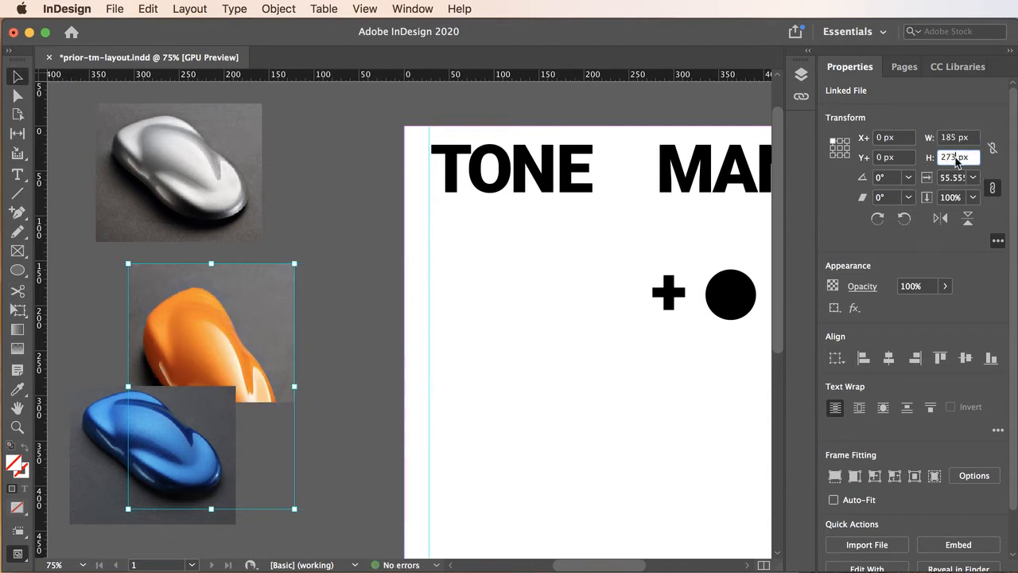
left_click_drag(956, 158, 932, 159)
type("154")
left_click(967, 136)
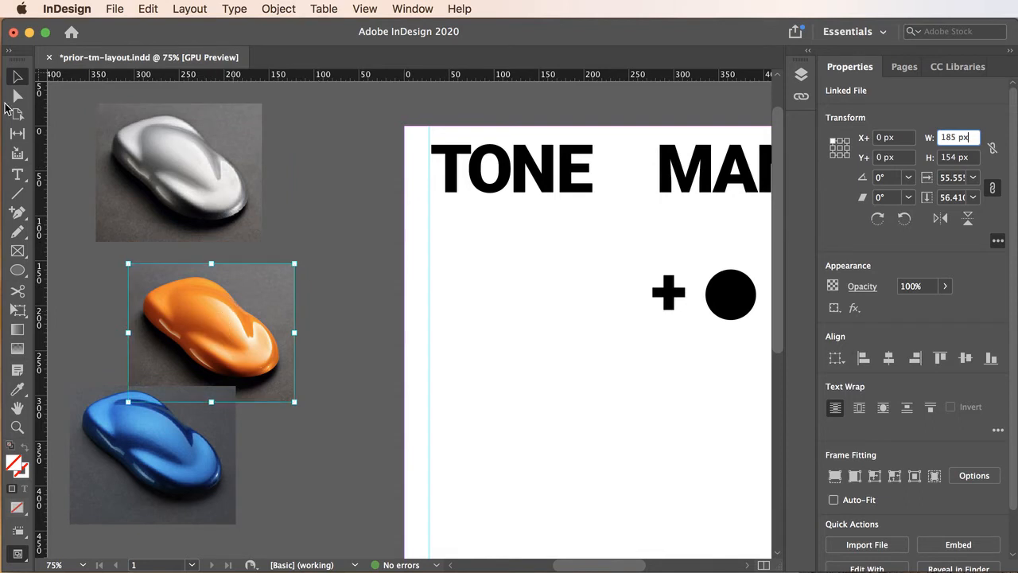
Move the orange car image slightly up and right and the blue car image lower on the pasteboard
left_click(334, 223)
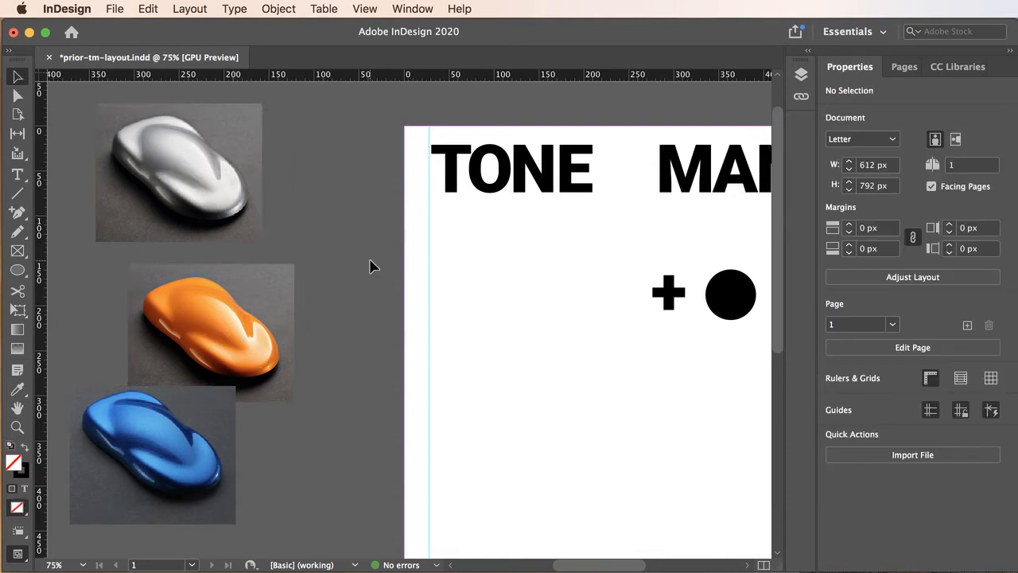
left_click(257, 293)
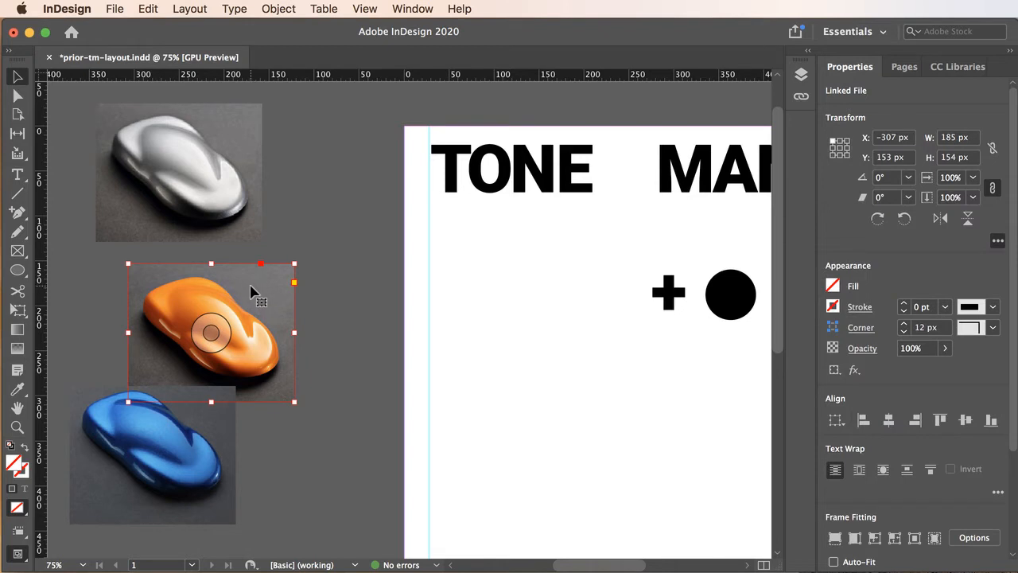
mouse_move(255, 289)
left_mouse_down()
mouse_move(295, 268)
mouse_move(264, 275)
left_mouse_up()
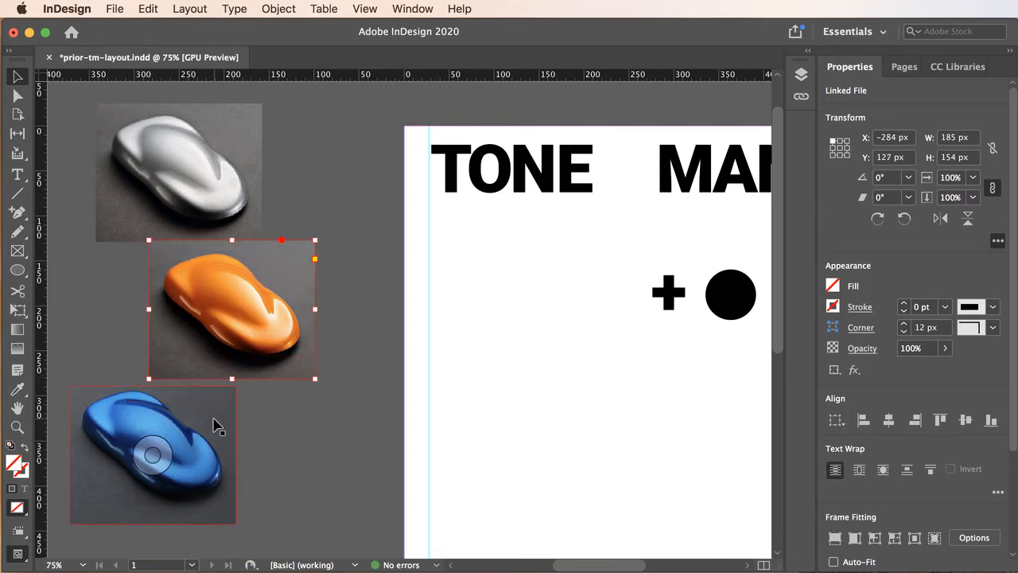
left_click_drag(215, 426, 237, 453)
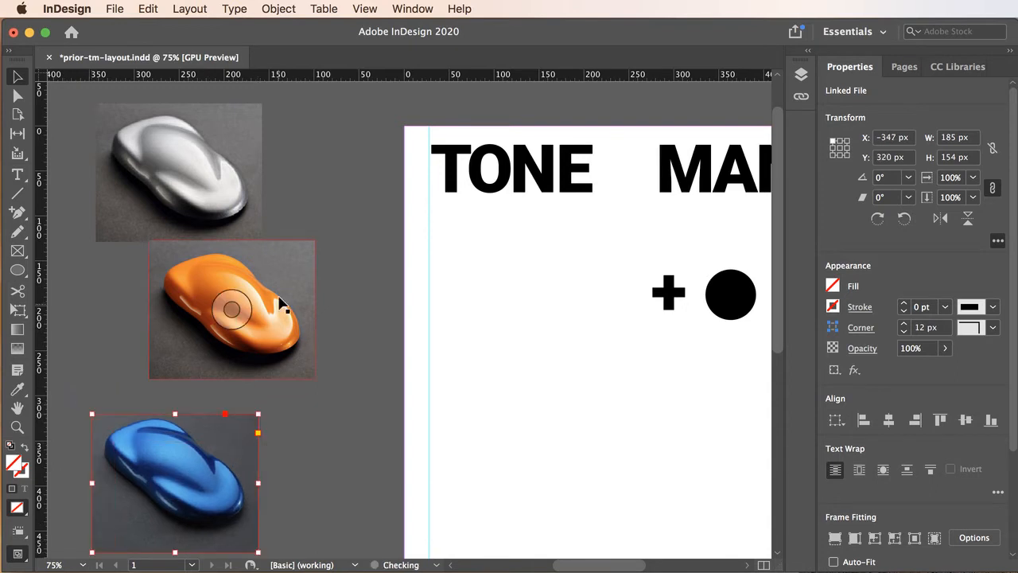
left_click(296, 269)
left_click_drag(296, 269, 290, 279)
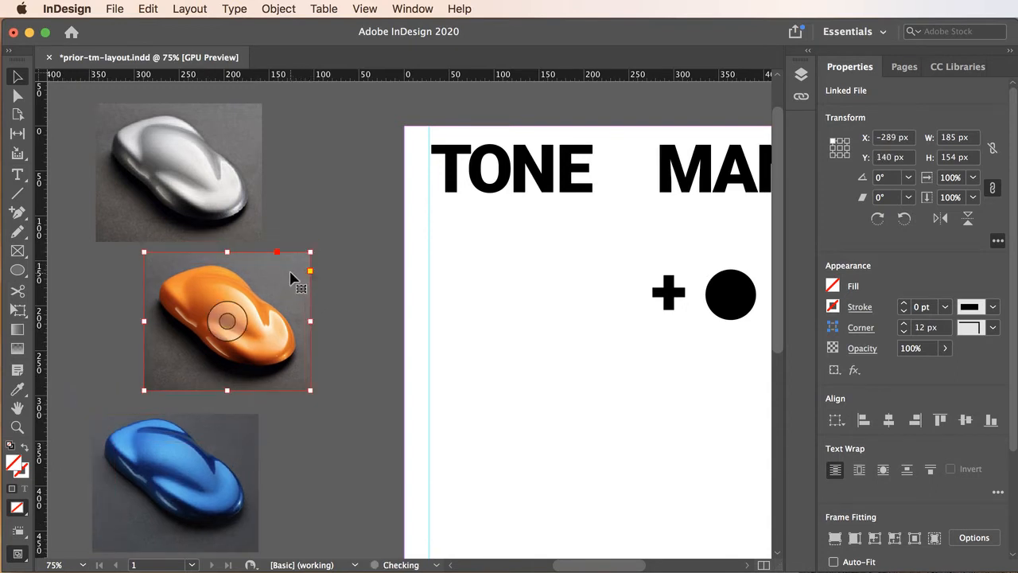
left_click(239, 134)
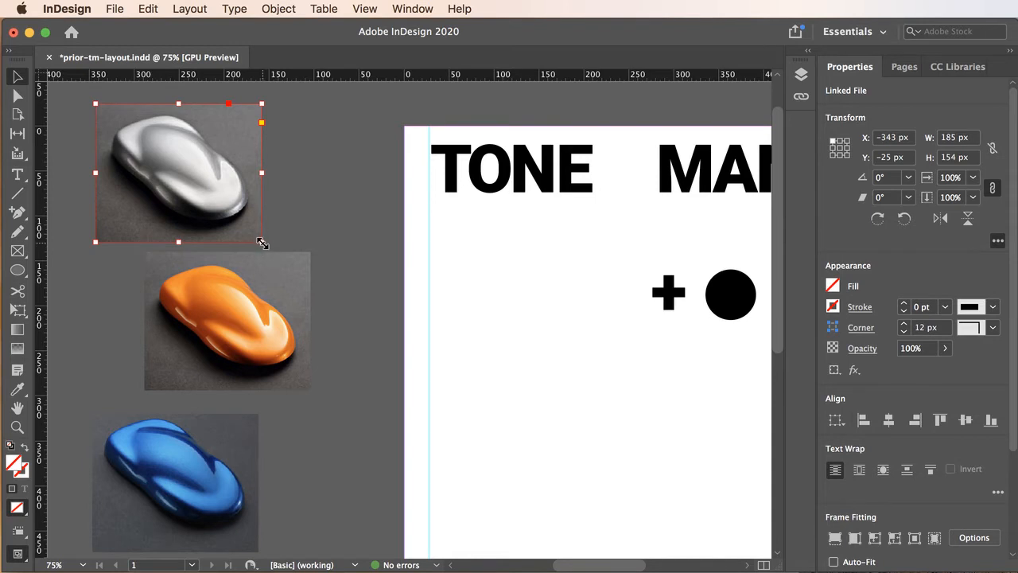
left_click_drag(260, 239, 219, 199)
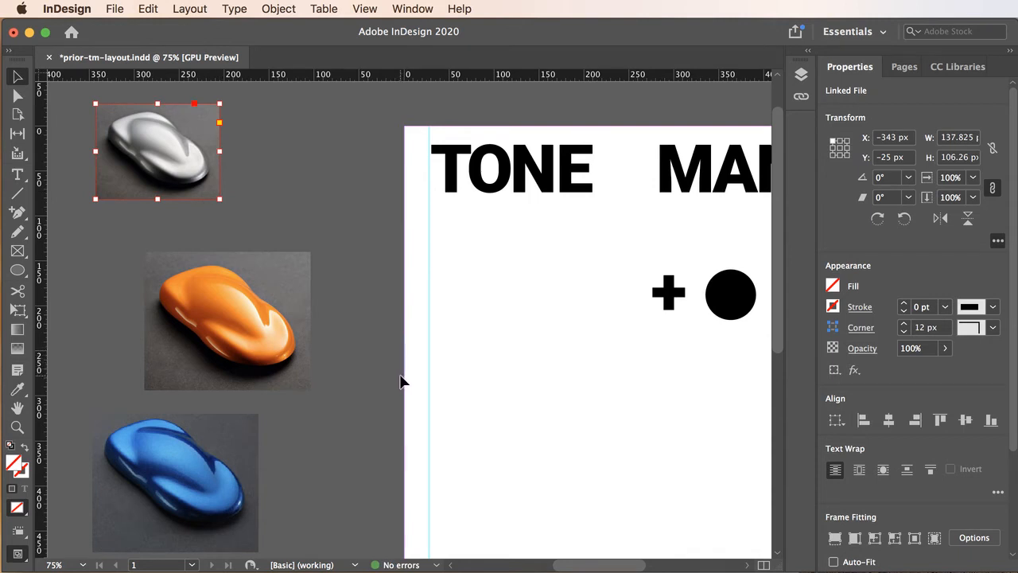
key("super+z")
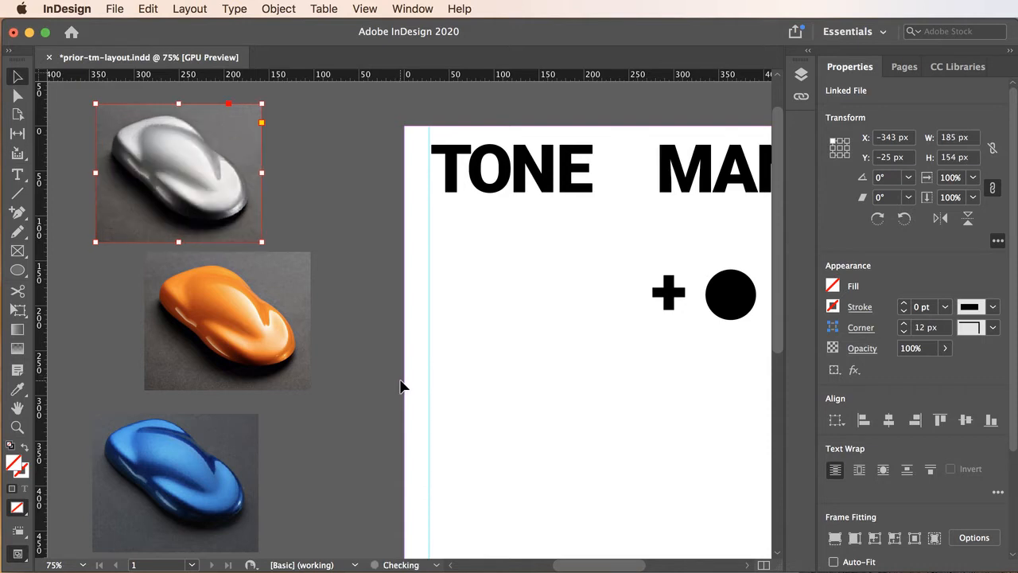
left_click(311, 199)
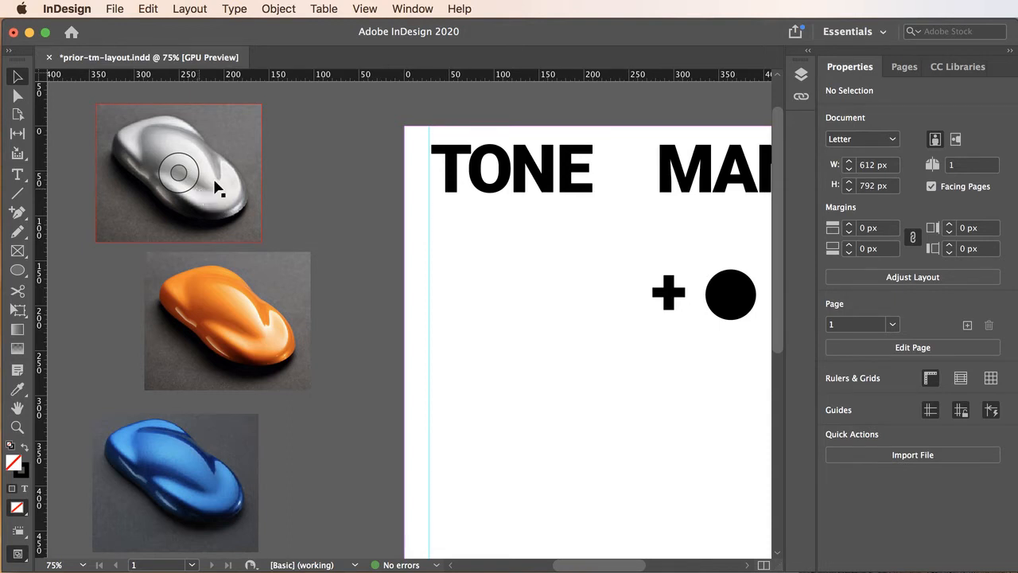
left_click(232, 125)
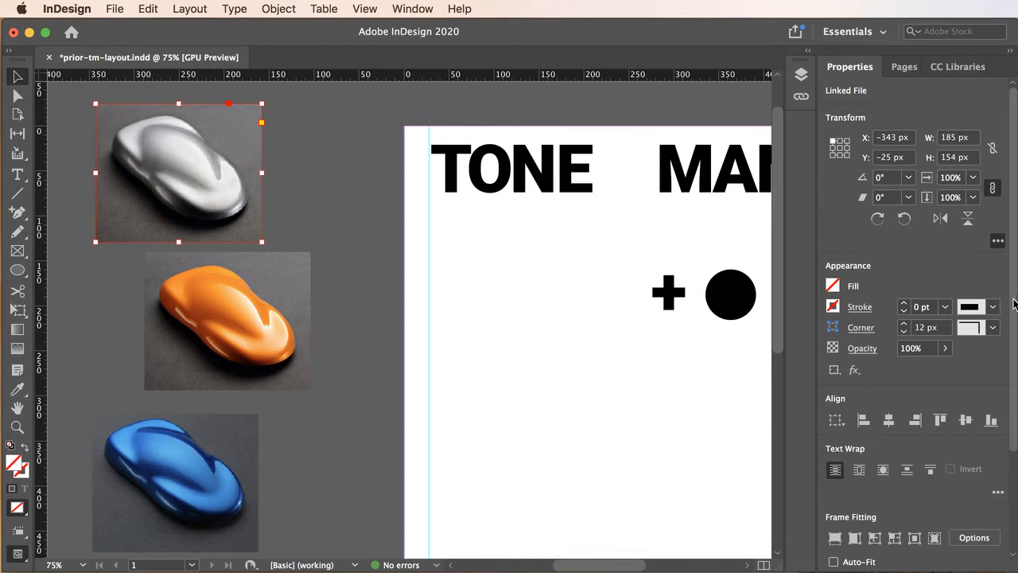
left_click_drag(1014, 303, 1012, 412)
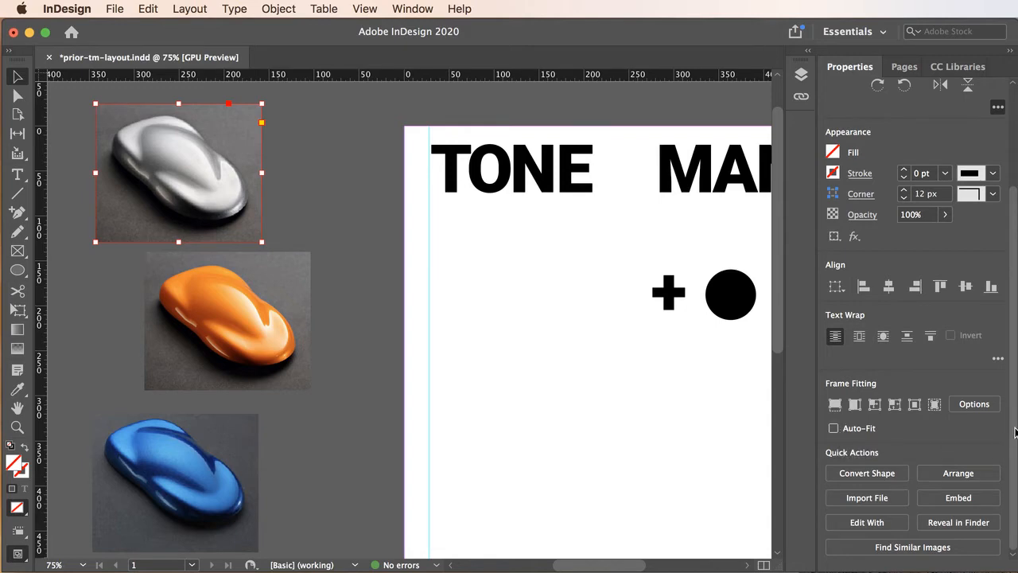
scroll(1014, 434, "up", 5)
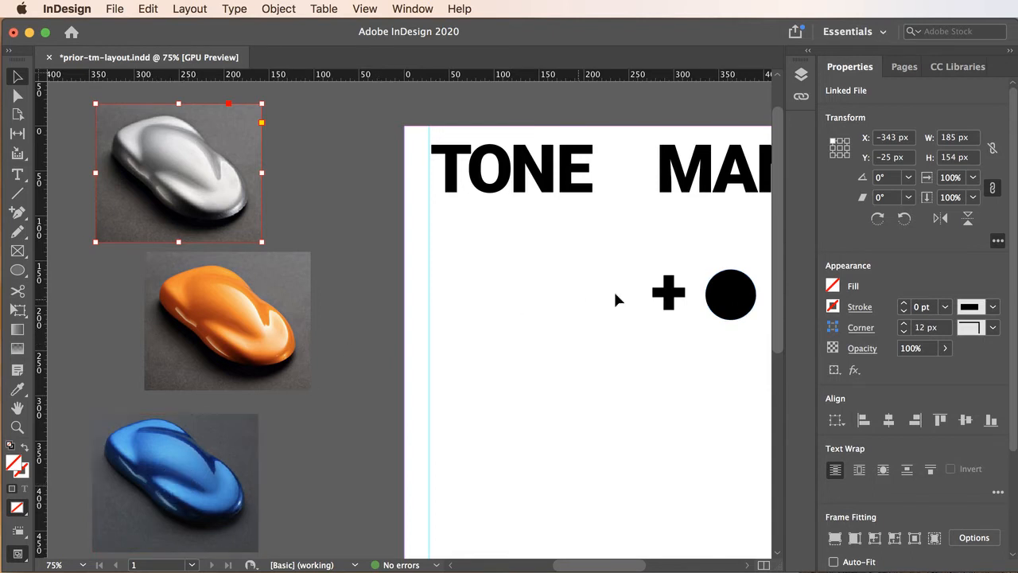
Fill the circle next to the plus sign with the blue sampled from the blue car image using the Eyedropper
left_click(726, 294)
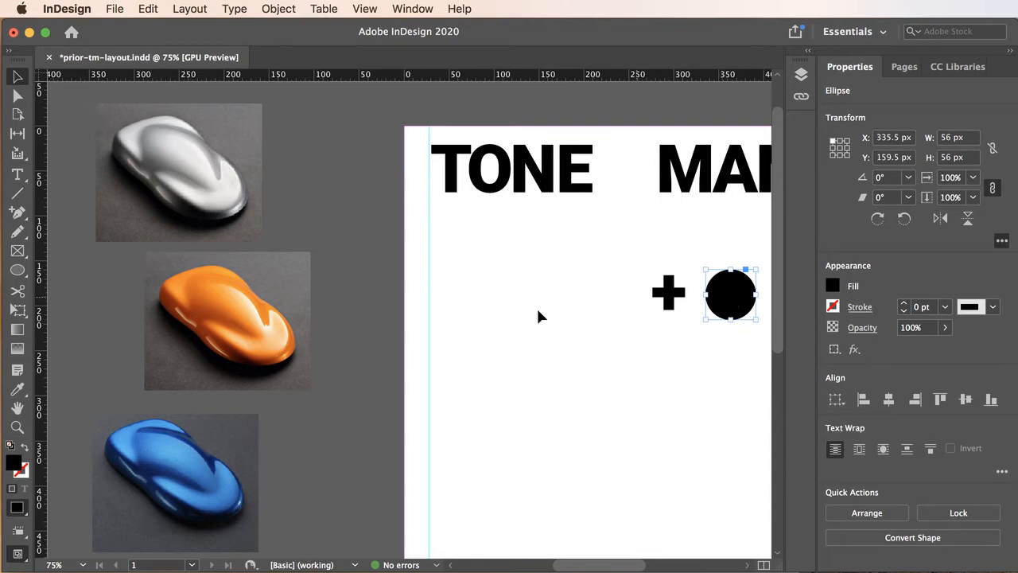
left_click(16, 390)
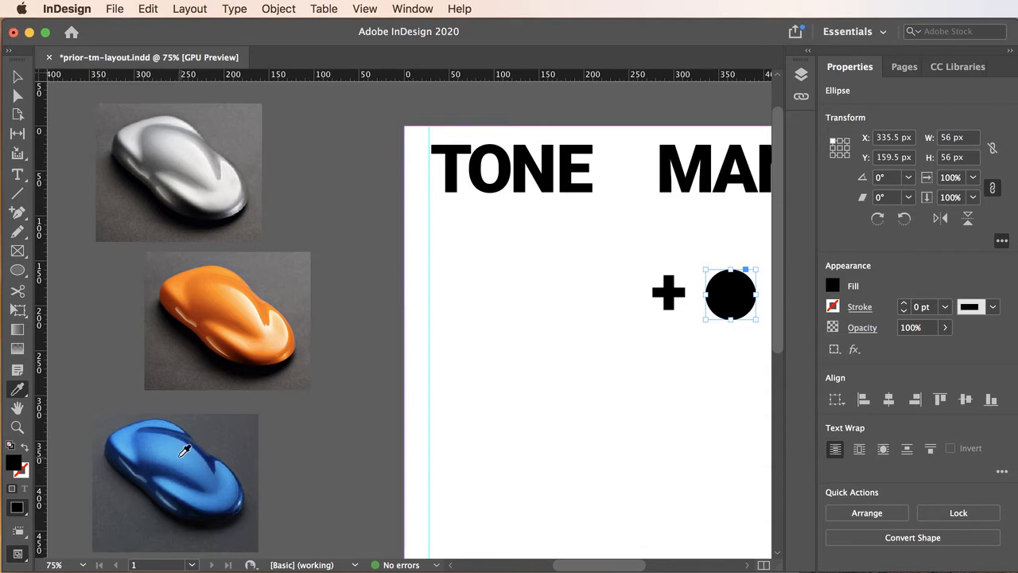
left_click(203, 496)
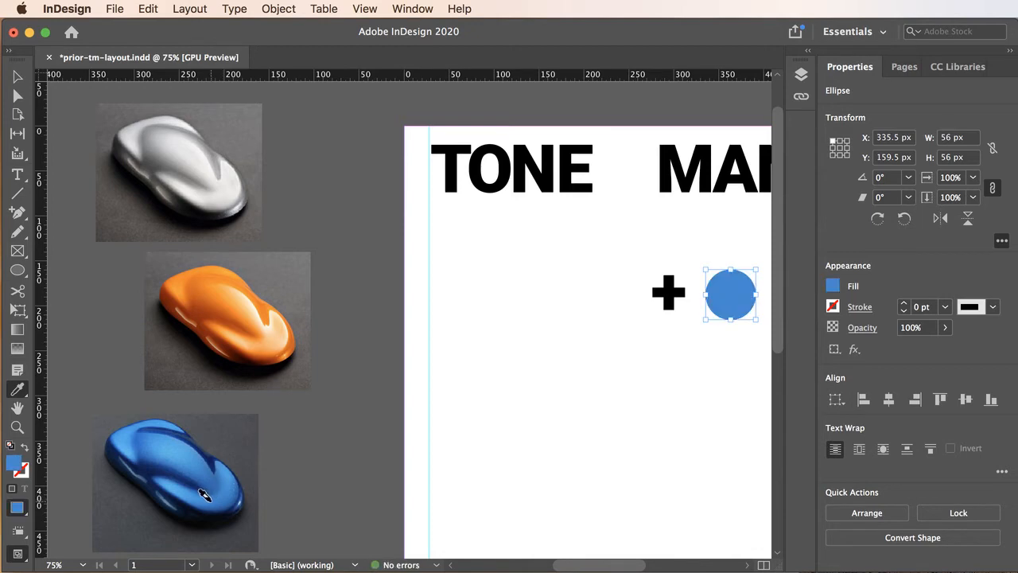
left_click(18, 77)
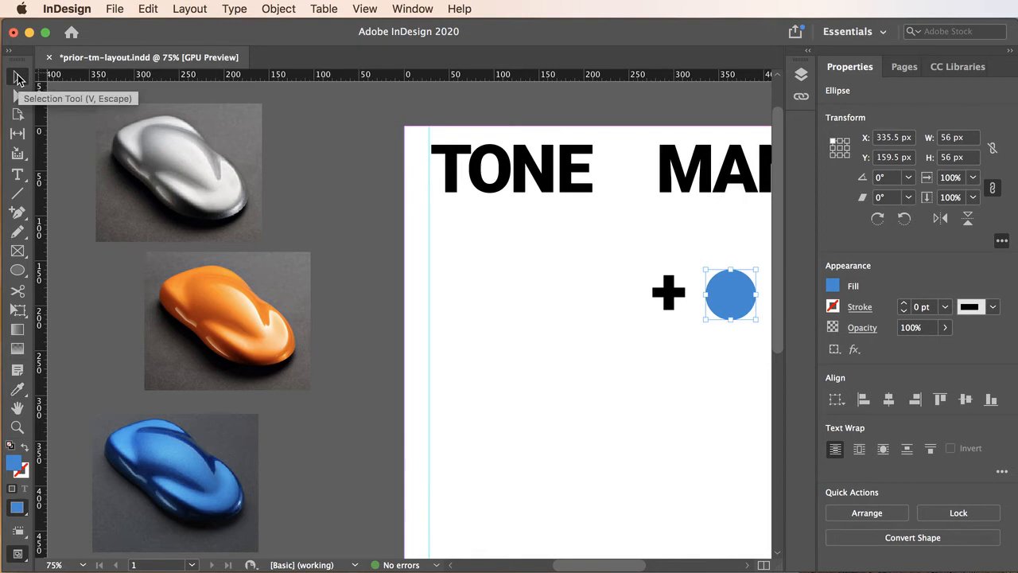
Save the circle's sampled blue fill as a new color swatch
left_click(832, 288)
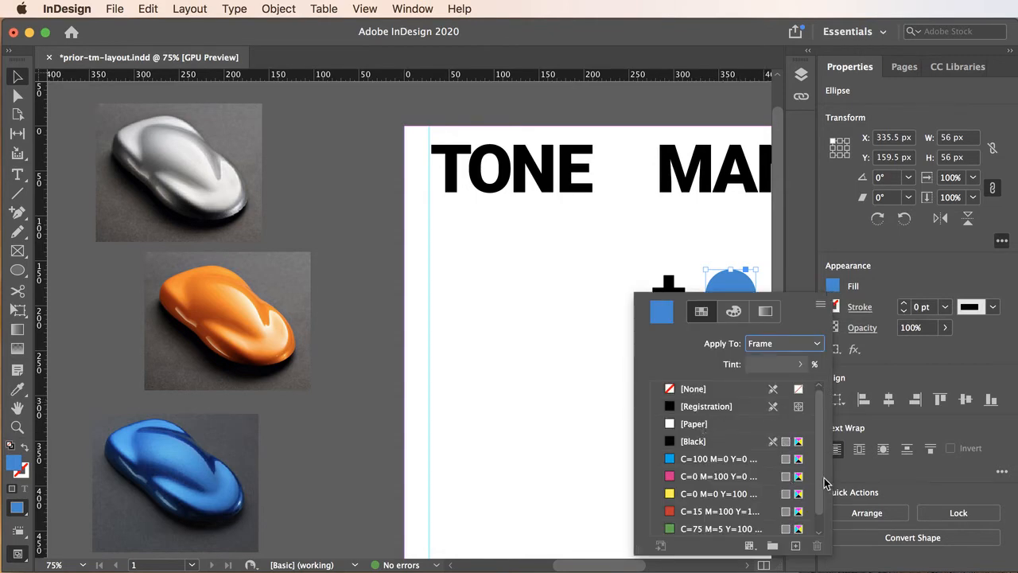
left_click_drag(819, 481, 822, 415)
left_click(795, 545)
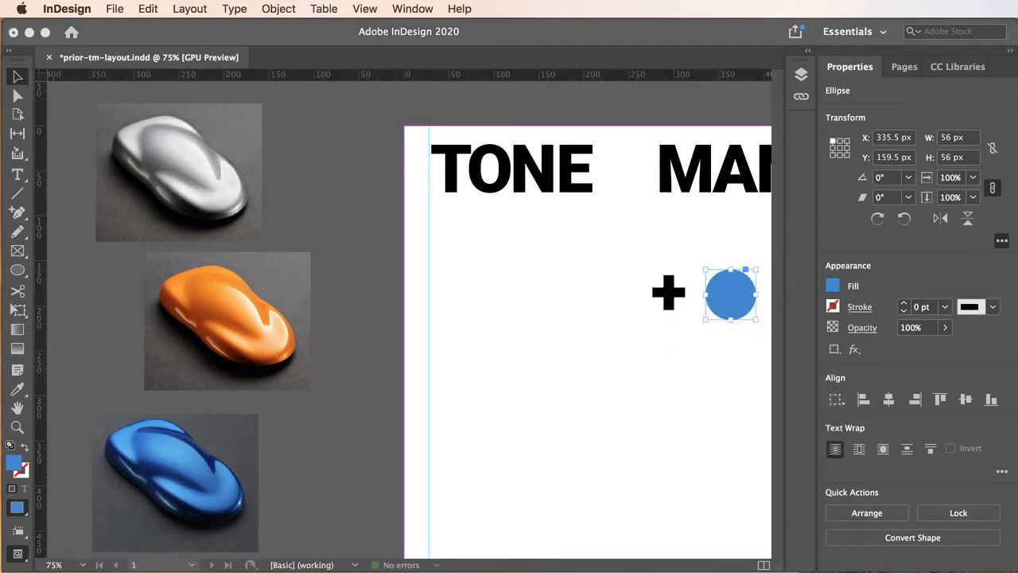
Add the circle's blue fill as a new process RGB color swatch (R=40 G=138 B=211), named with its color value
left_click(831, 291)
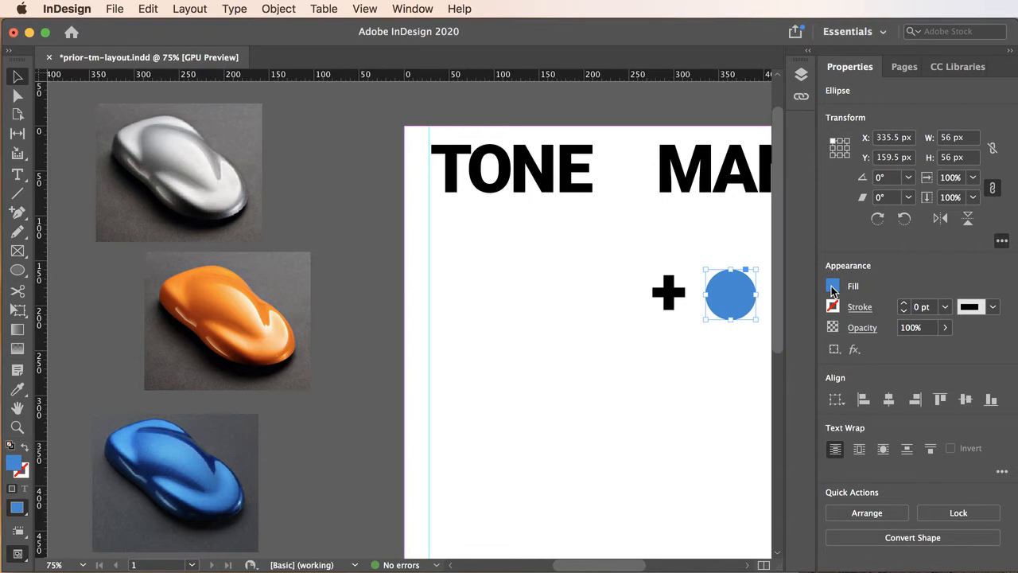
left_click(832, 291)
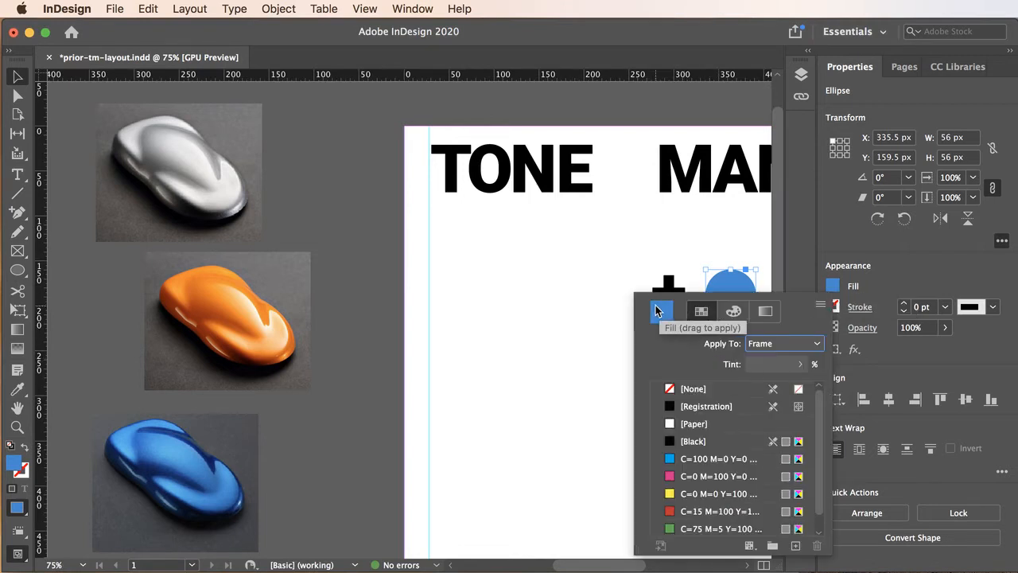
left_click_drag(655, 307, 736, 288)
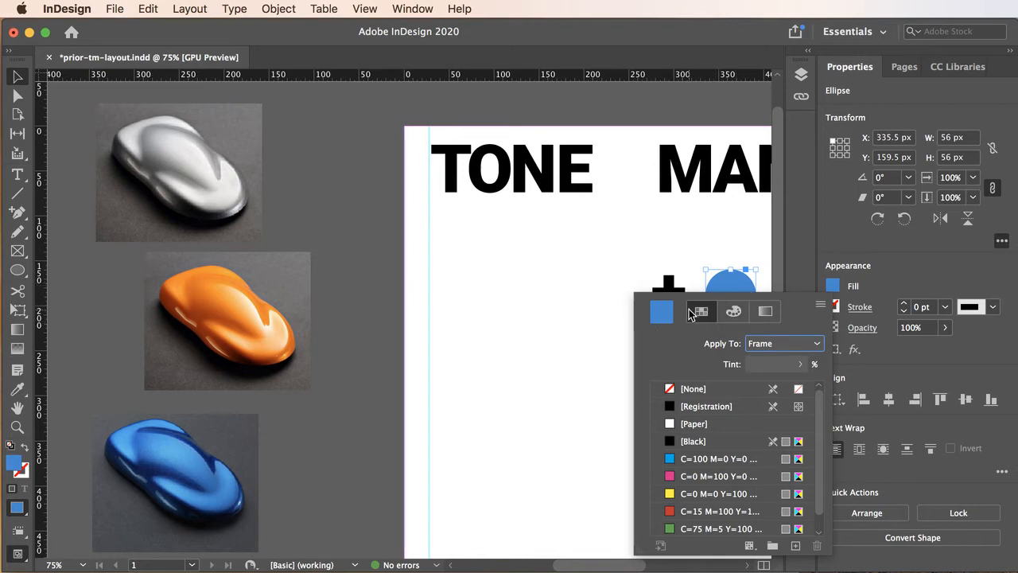
mouse_move(818, 459)
left_mouse_down()
mouse_move(819, 493)
mouse_move(817, 414)
mouse_move(819, 445)
left_mouse_up()
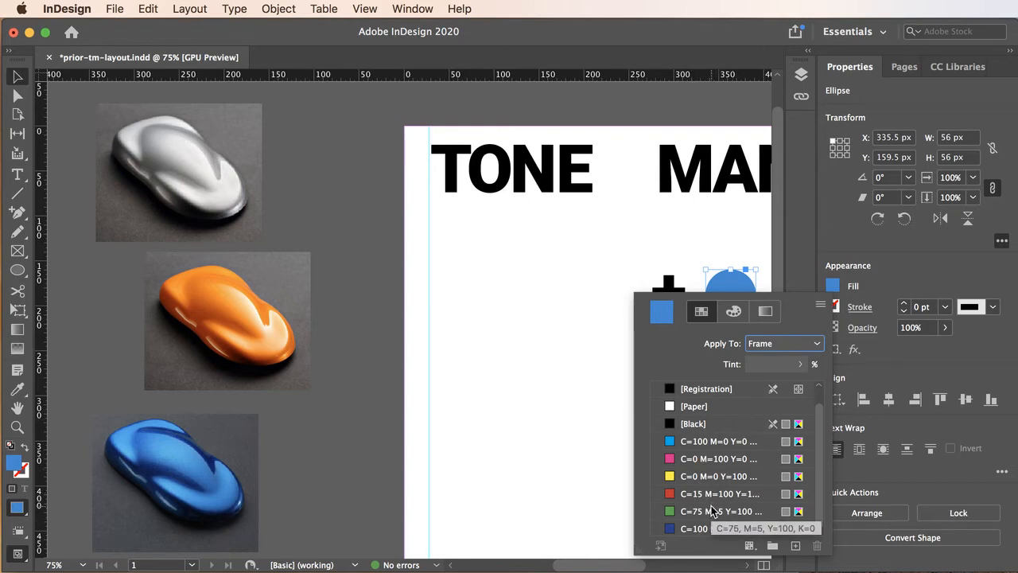
left_click(820, 307)
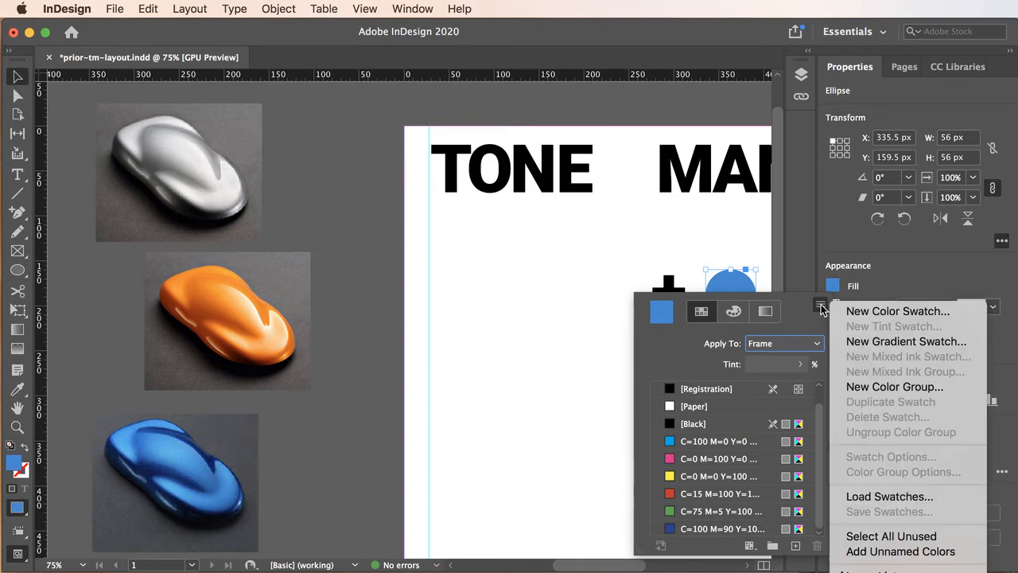
left_click(866, 311)
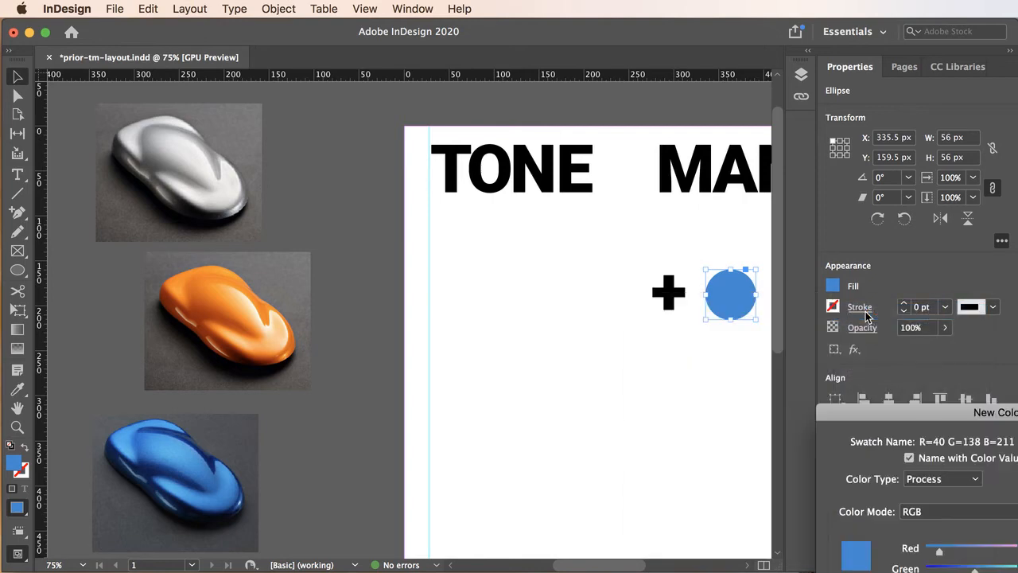
left_click_drag(897, 415, 531, 187)
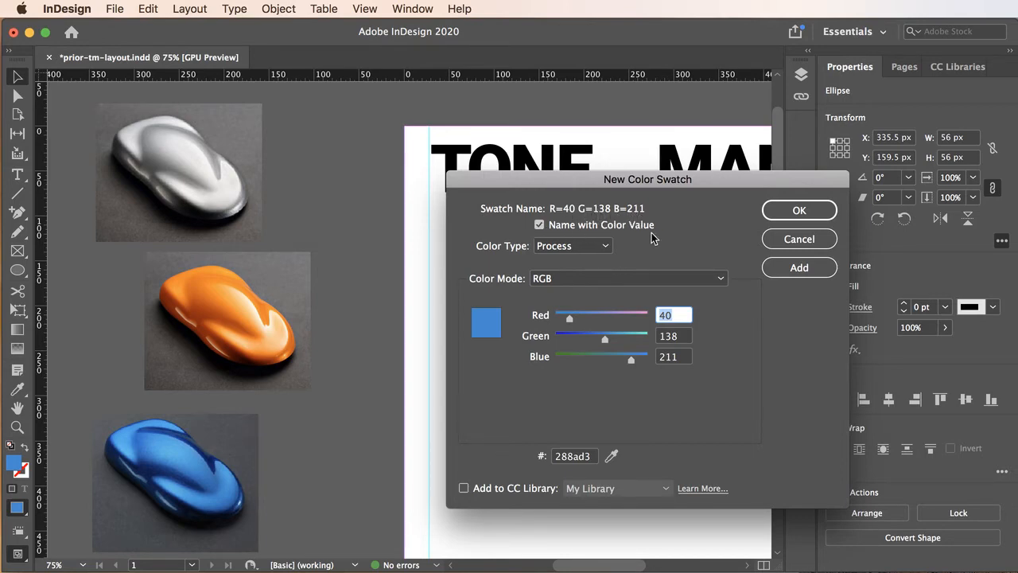
left_click(540, 226)
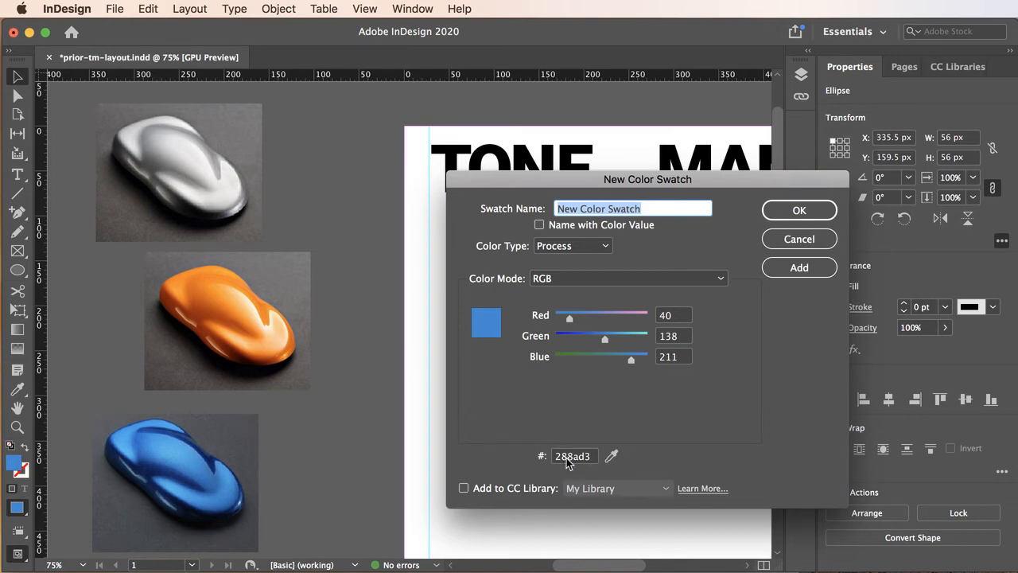
left_click(539, 225)
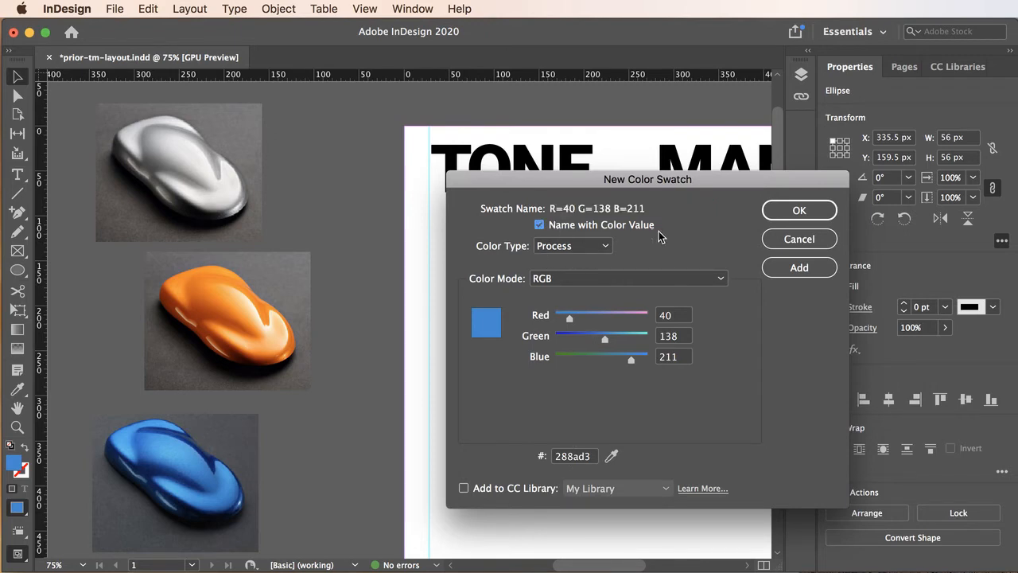
left_click(603, 248)
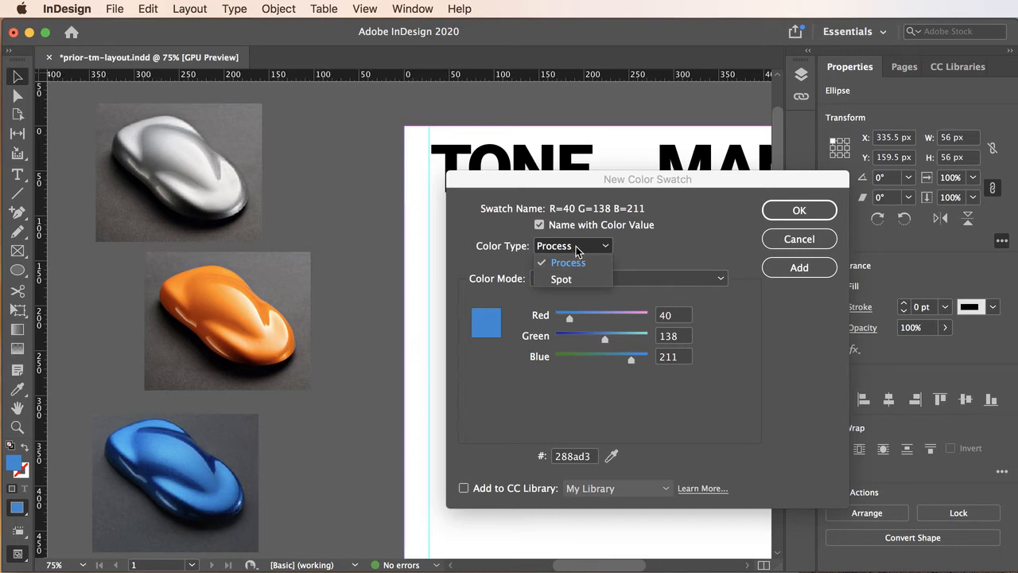
left_click(579, 248)
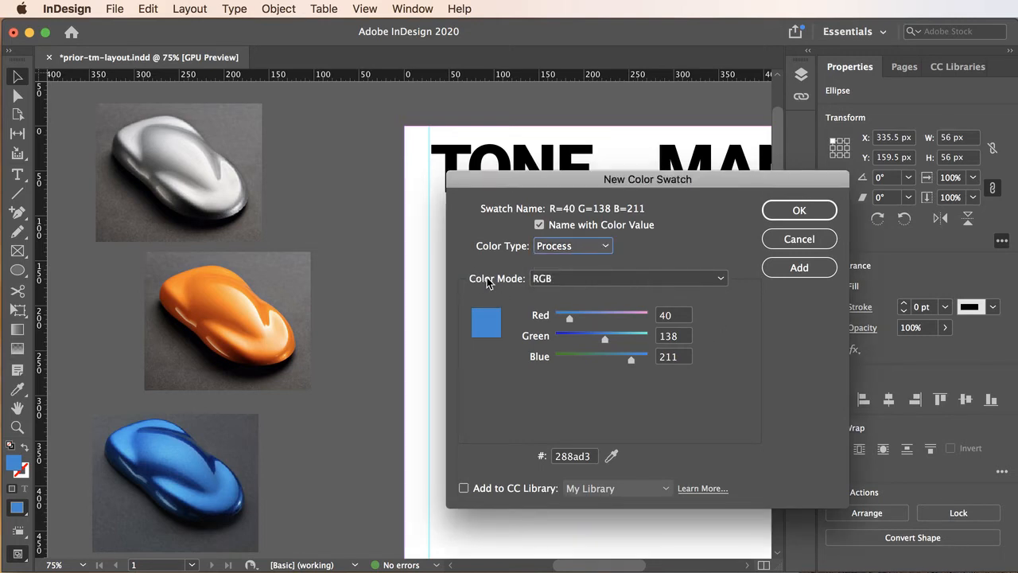
left_click(568, 280)
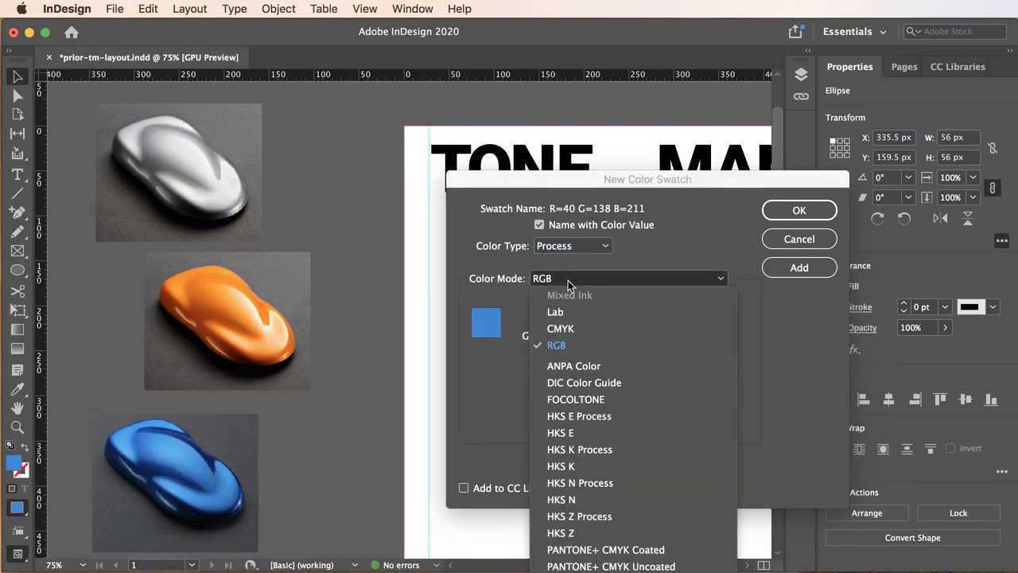
left_click(568, 281)
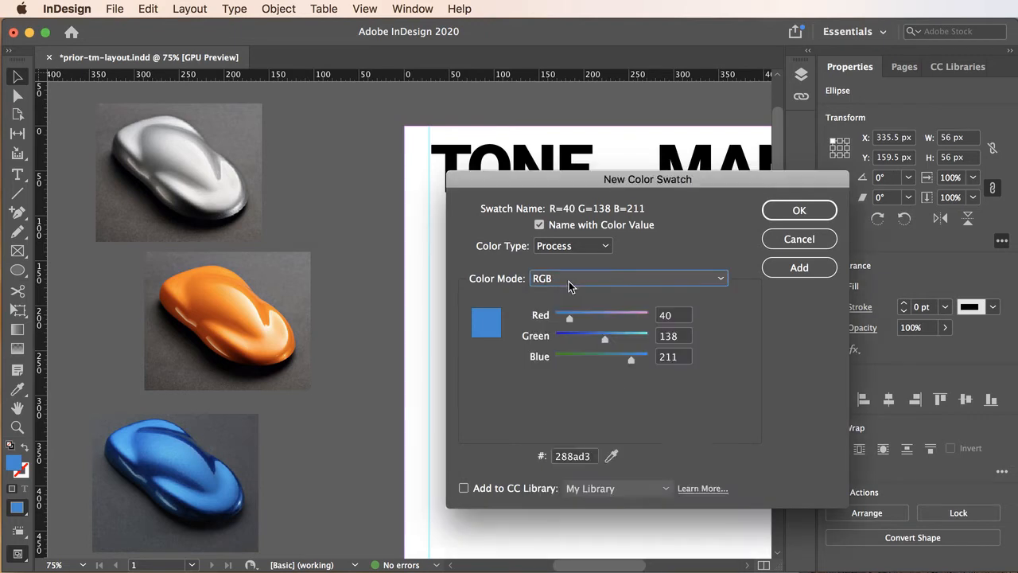
left_click(807, 210)
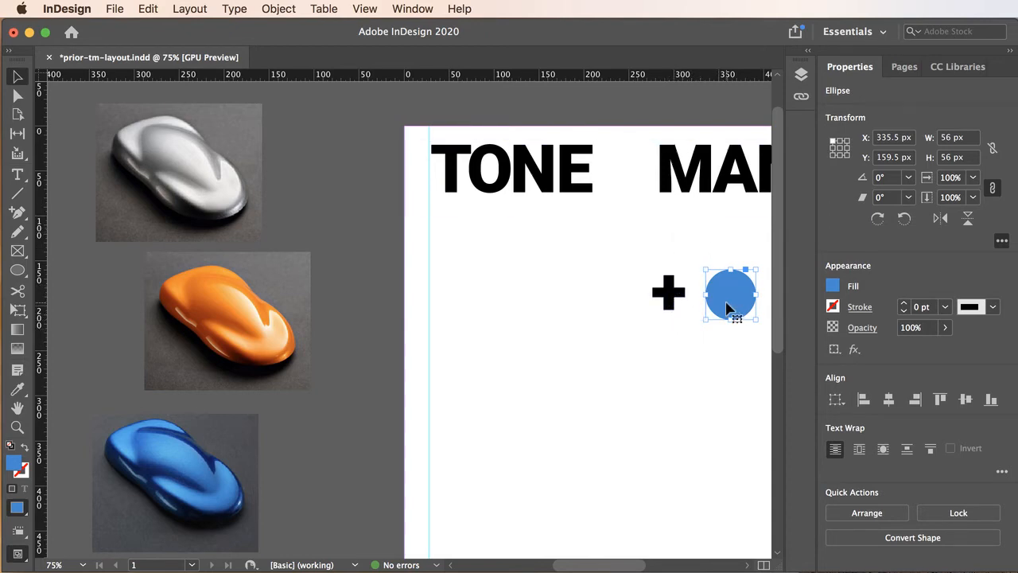
Move the blue circle onto the plus sign and reorder it beneath the plus text frame in the headline layer
left_click_drag(728, 306, 682, 295)
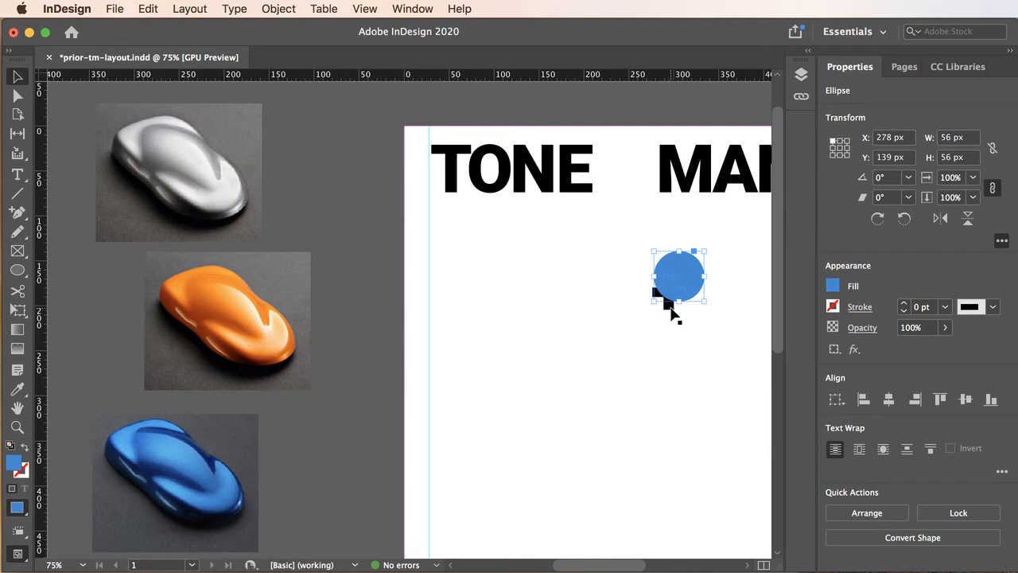
left_click(800, 77)
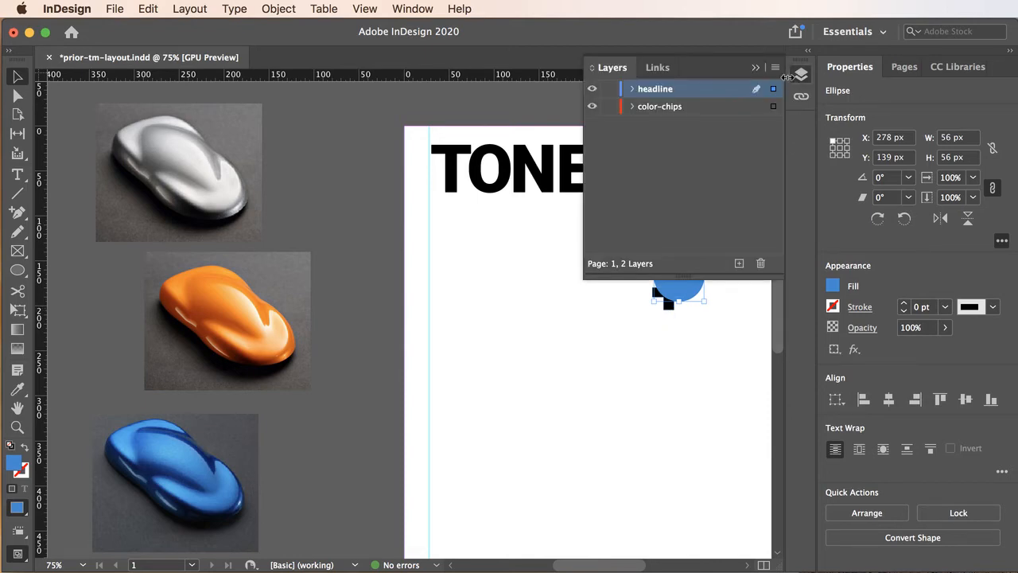
left_click(632, 89)
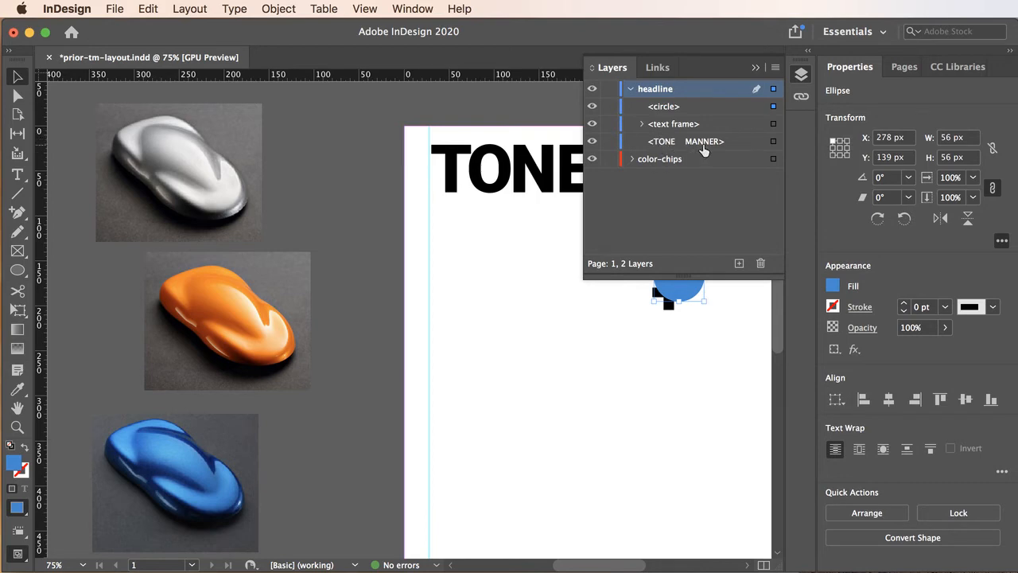
left_click(665, 109)
left_click_drag(665, 116, 668, 135)
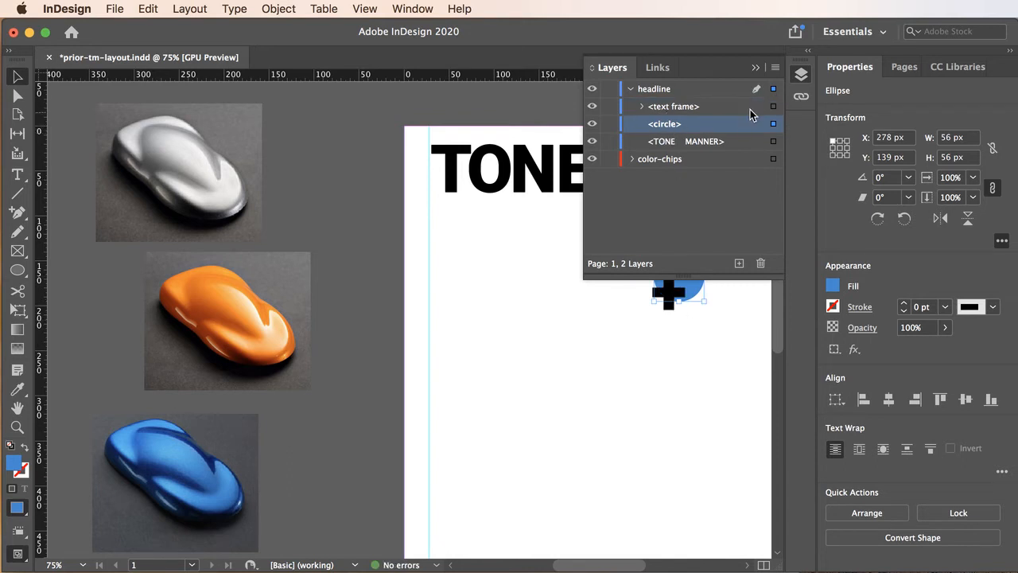
left_click(756, 68)
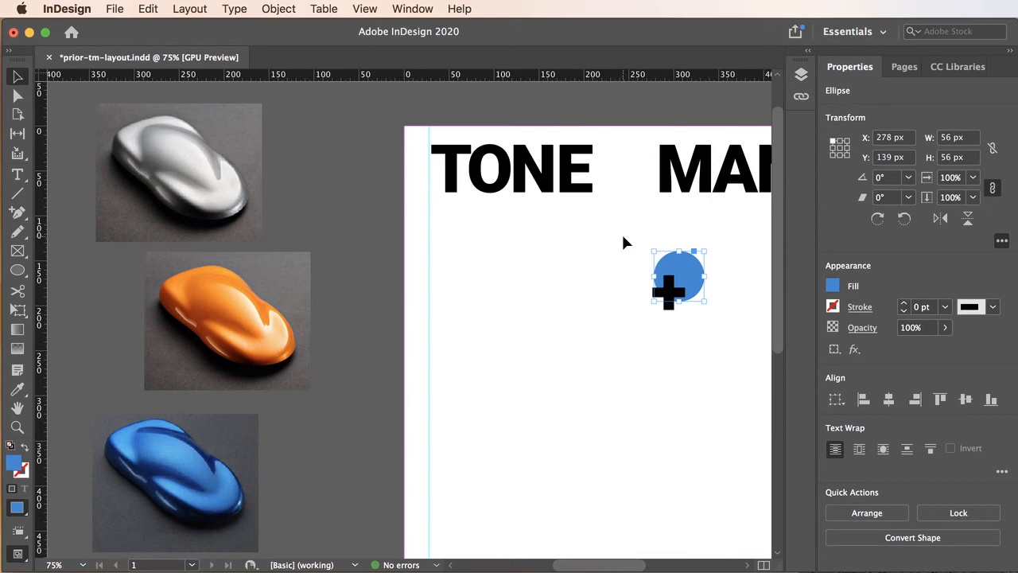
left_click_drag(621, 239, 716, 335)
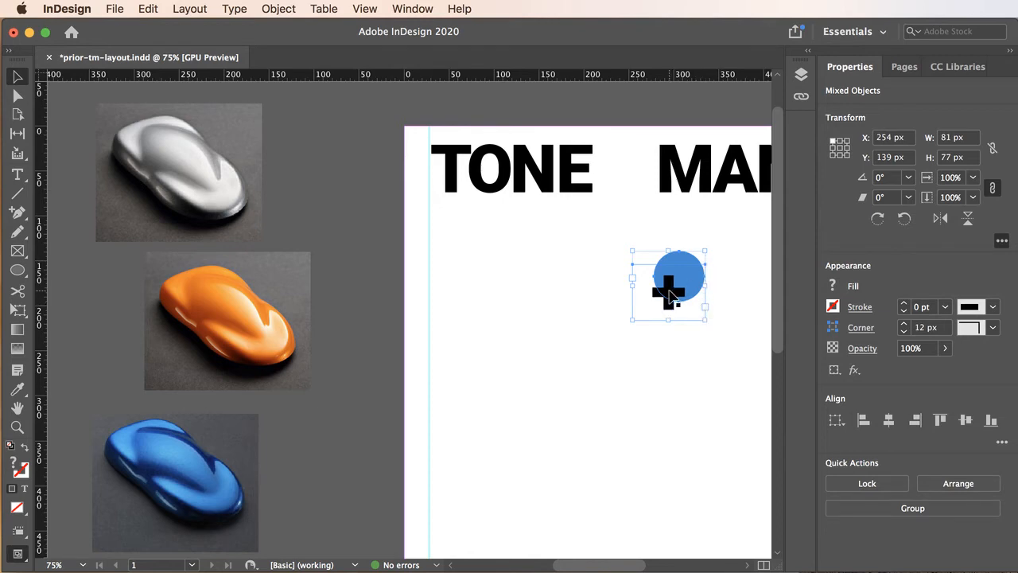
double_click(670, 296)
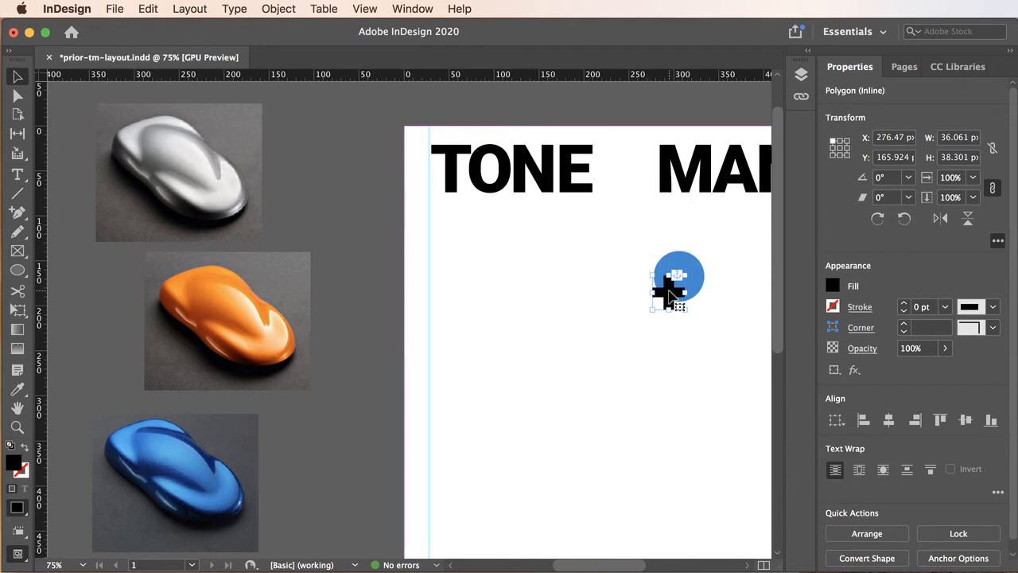
left_click(684, 262)
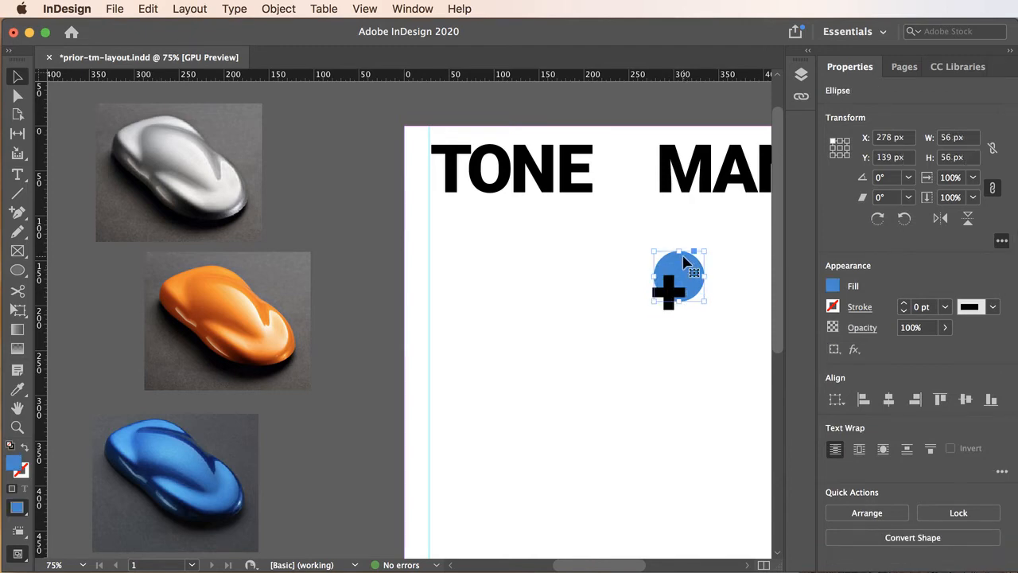
left_click(656, 338)
left_click_drag(629, 245, 698, 333)
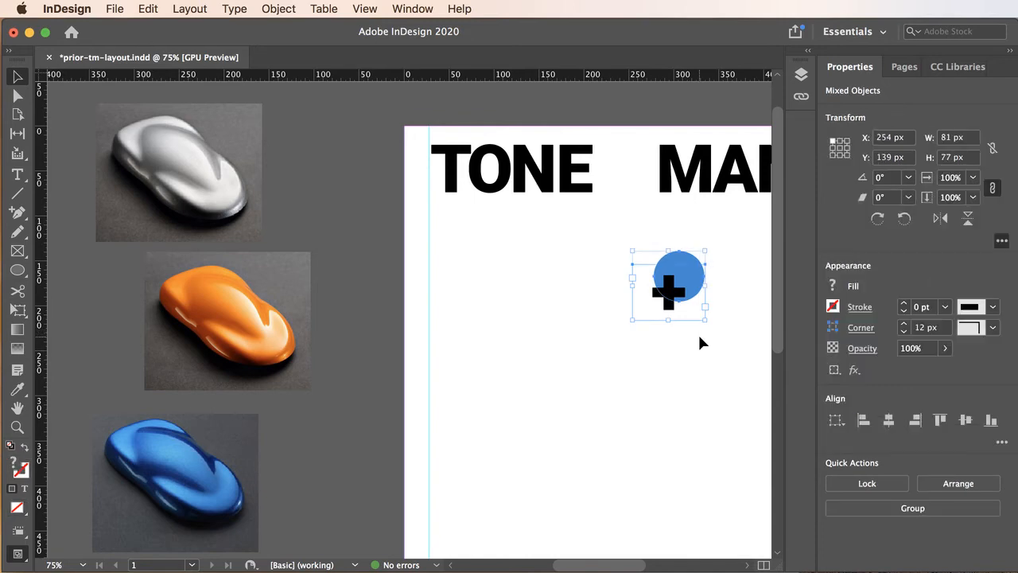
left_click(670, 294)
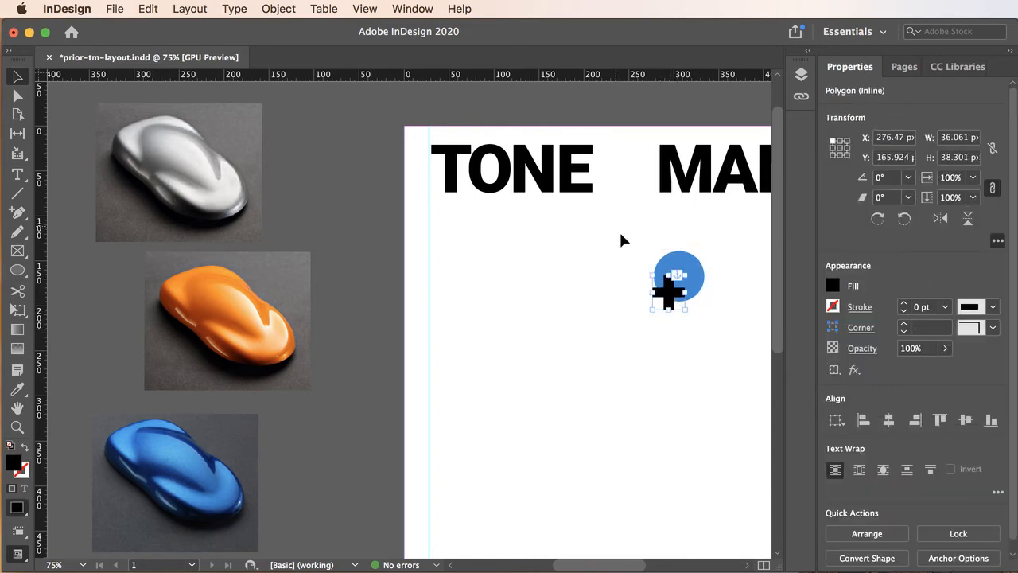
left_click(636, 243)
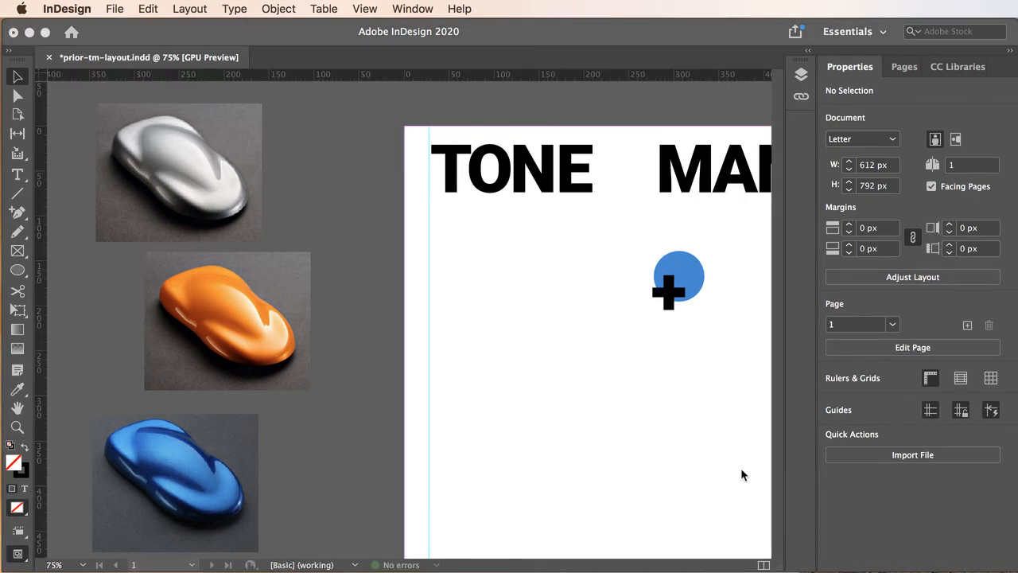
Cut the inline plus graphic, paste it as a separate object, and move it onto the page left of the circle
left_click(668, 291)
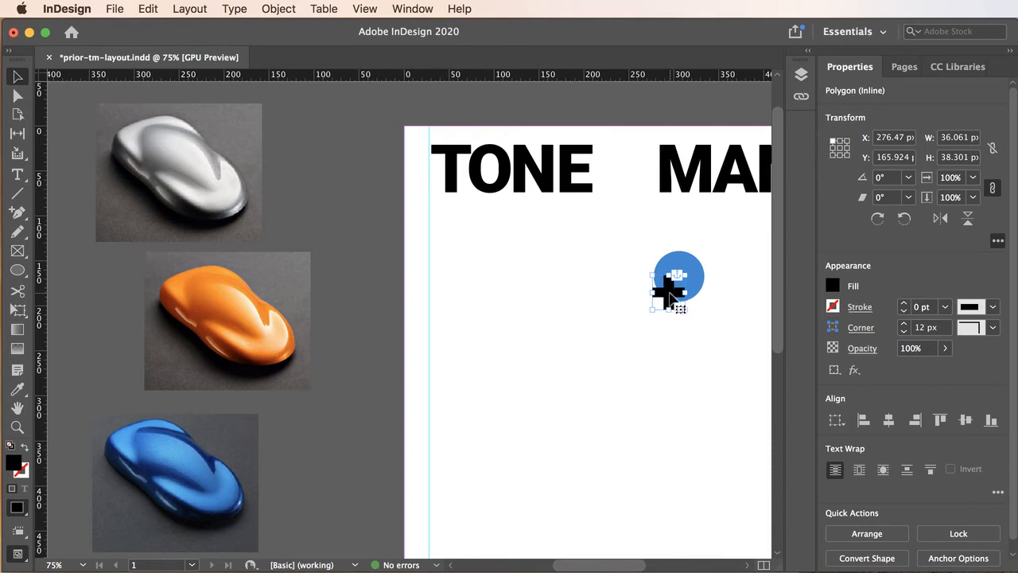
left_click(670, 296)
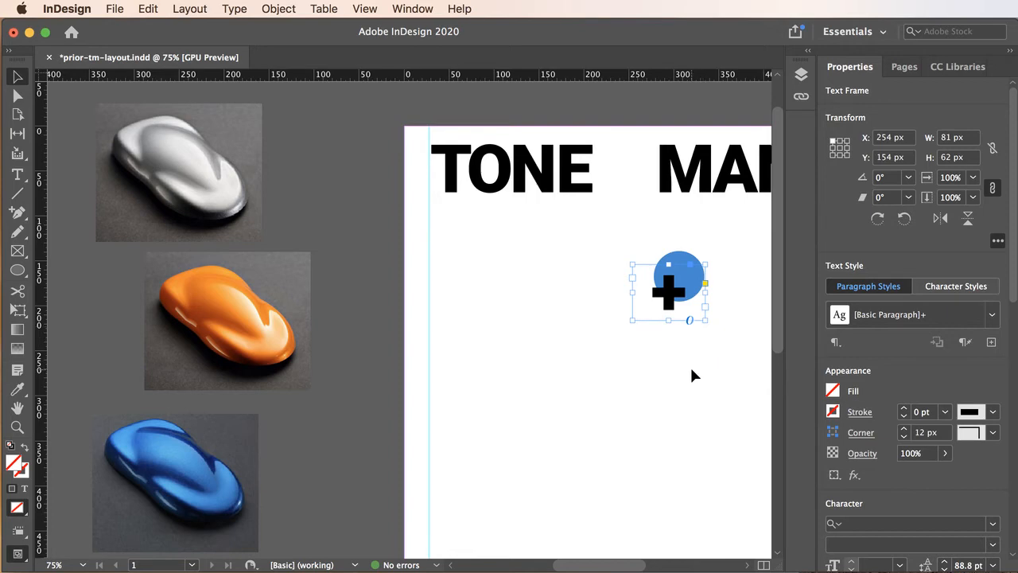
left_click(668, 292)
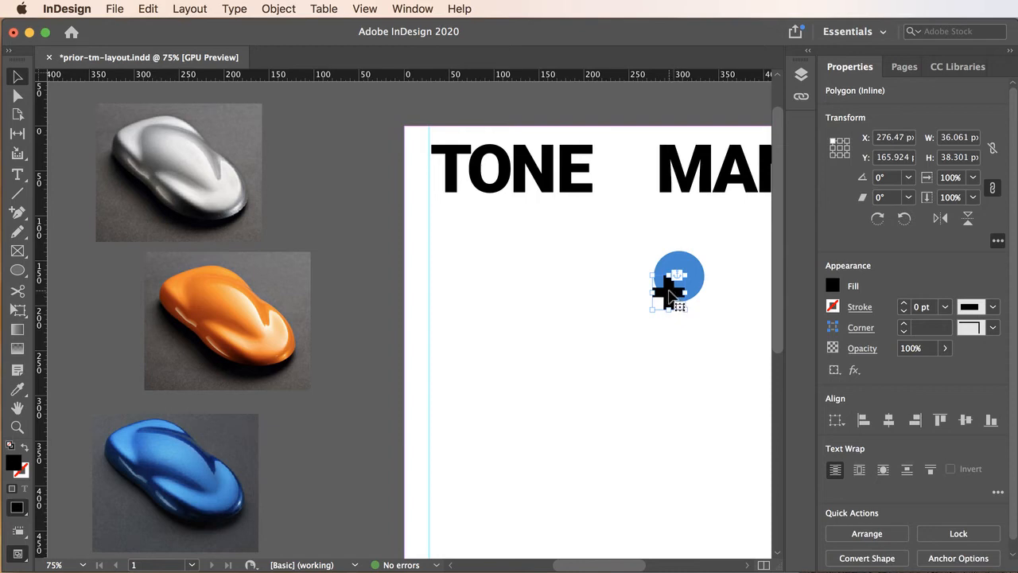
left_click(146, 9)
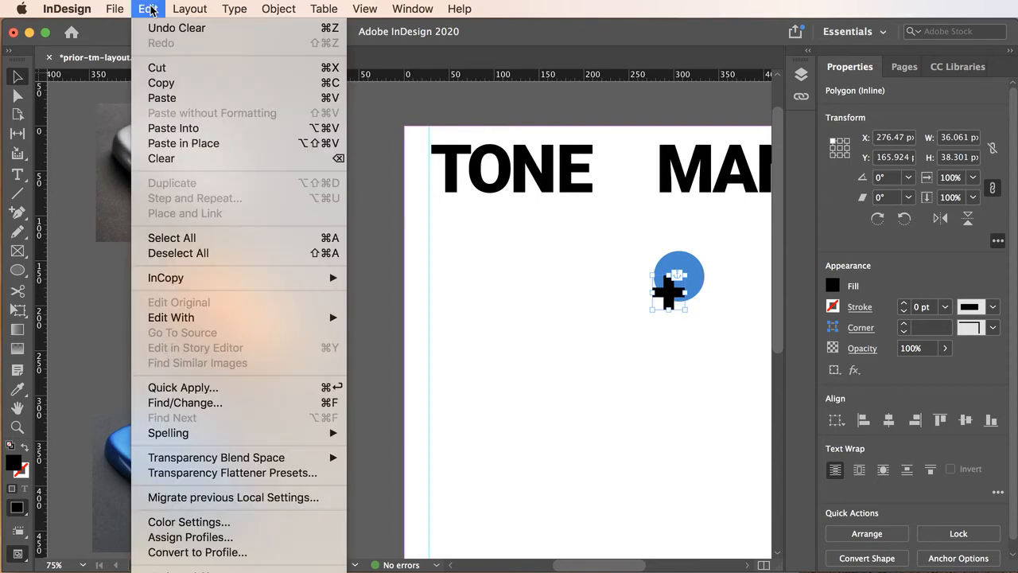
left_click(161, 82)
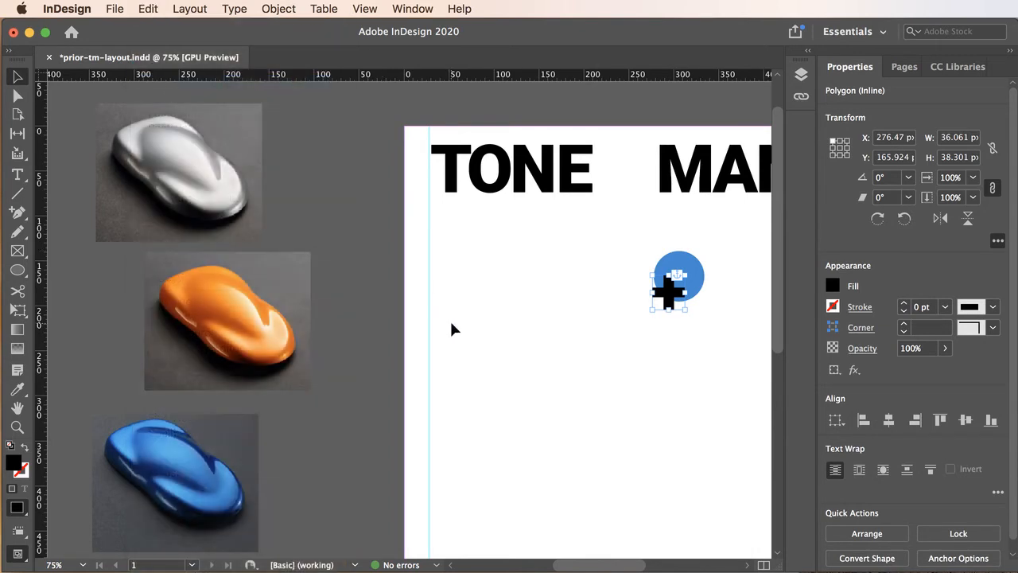
left_click(491, 359)
left_click(148, 9)
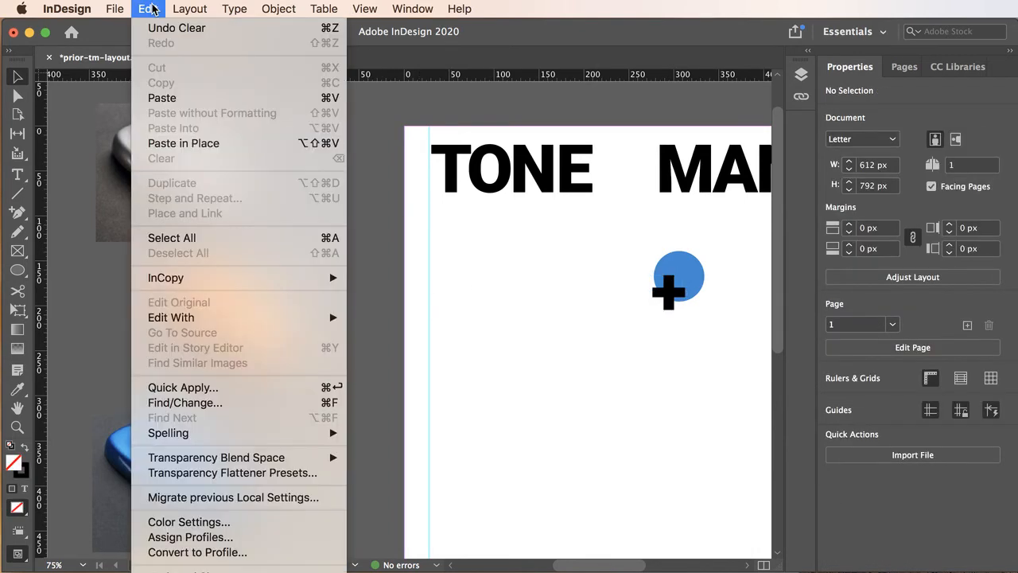
left_click(163, 97)
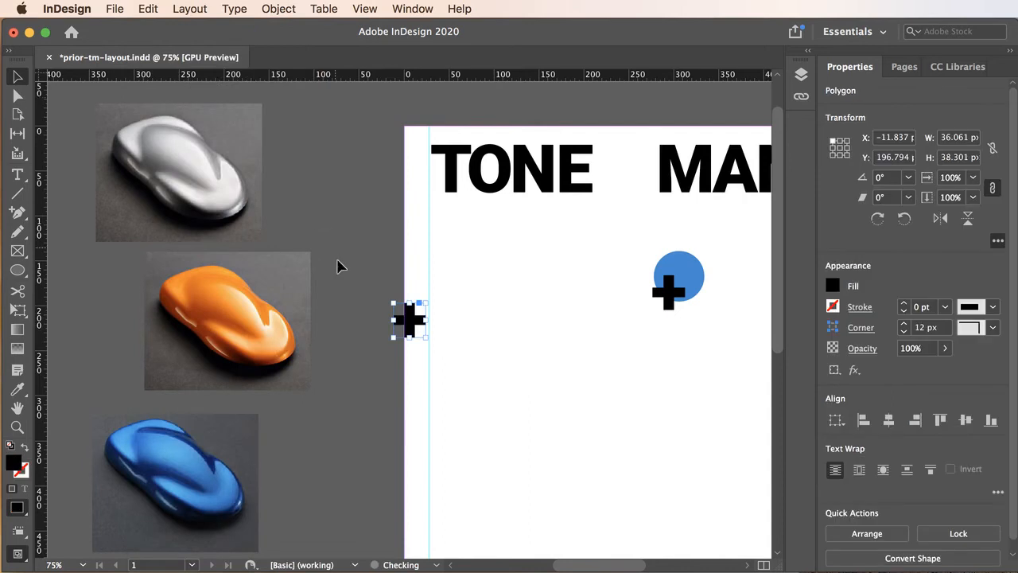
left_click_drag(413, 323, 537, 321)
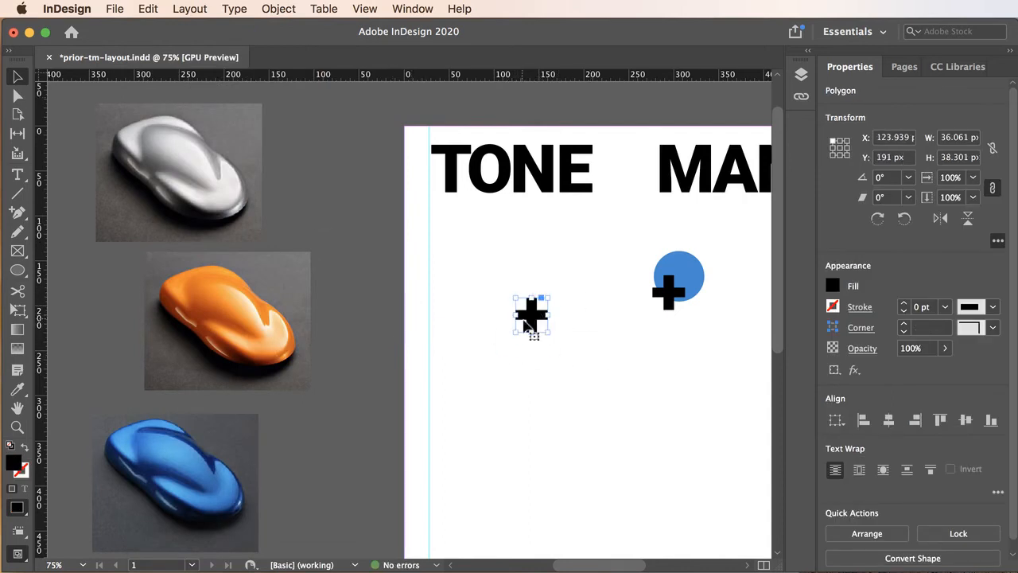
Delete the leftover text frame that holds the inline plus graphic on the blue circle
left_click(672, 292)
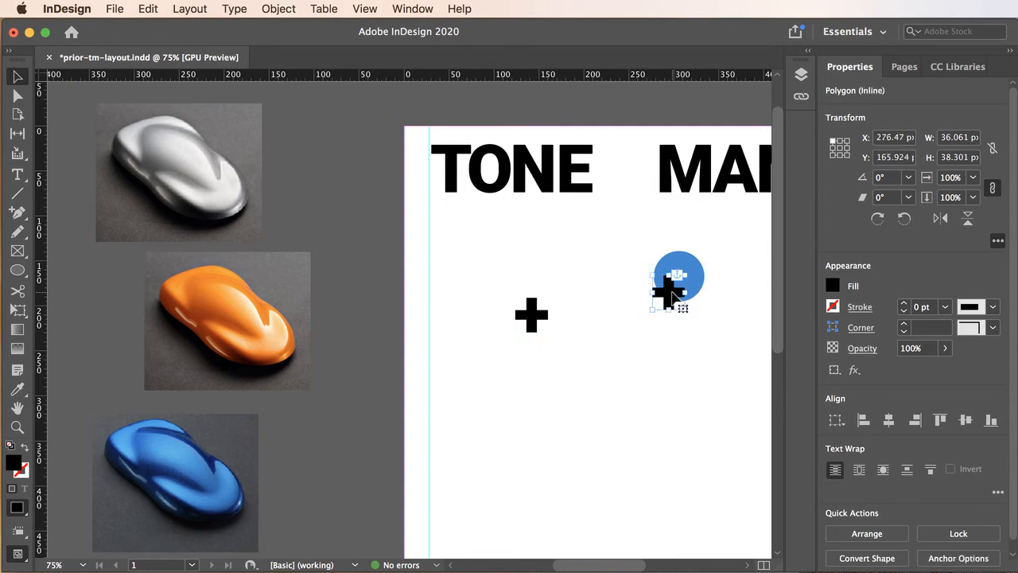
left_click(672, 294)
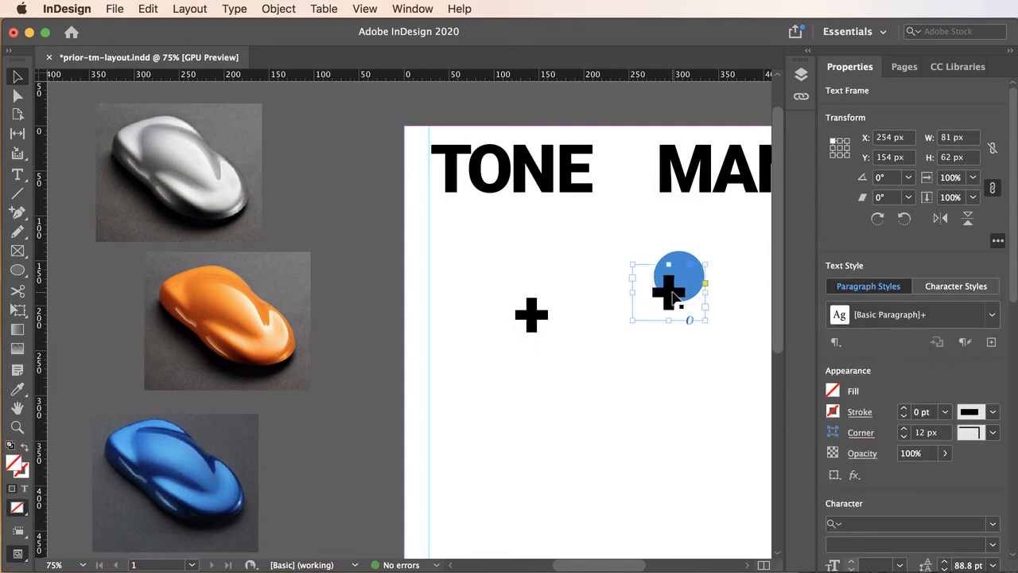
left_click_drag(672, 295, 627, 375)
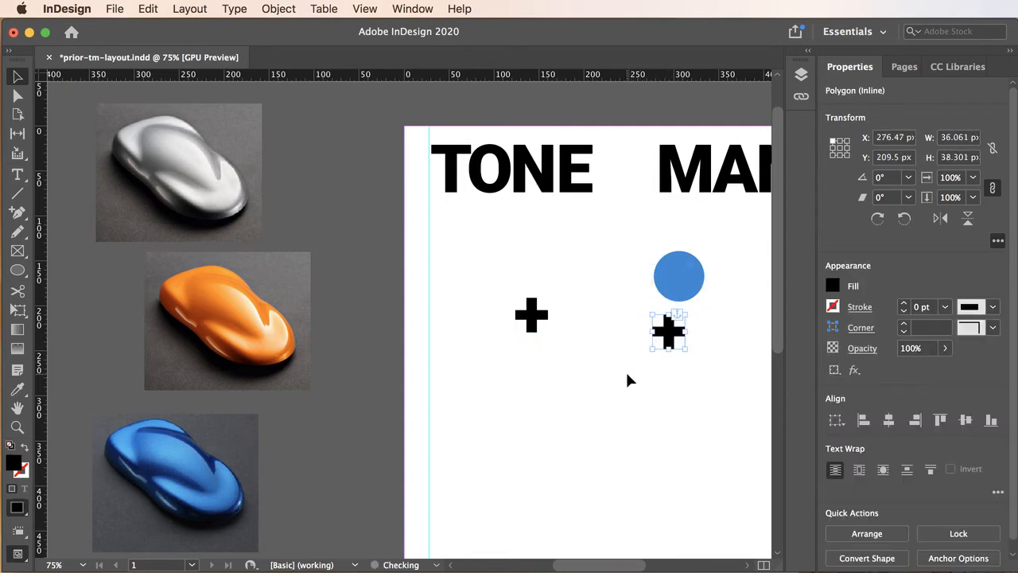
left_click(650, 364)
left_click(664, 326)
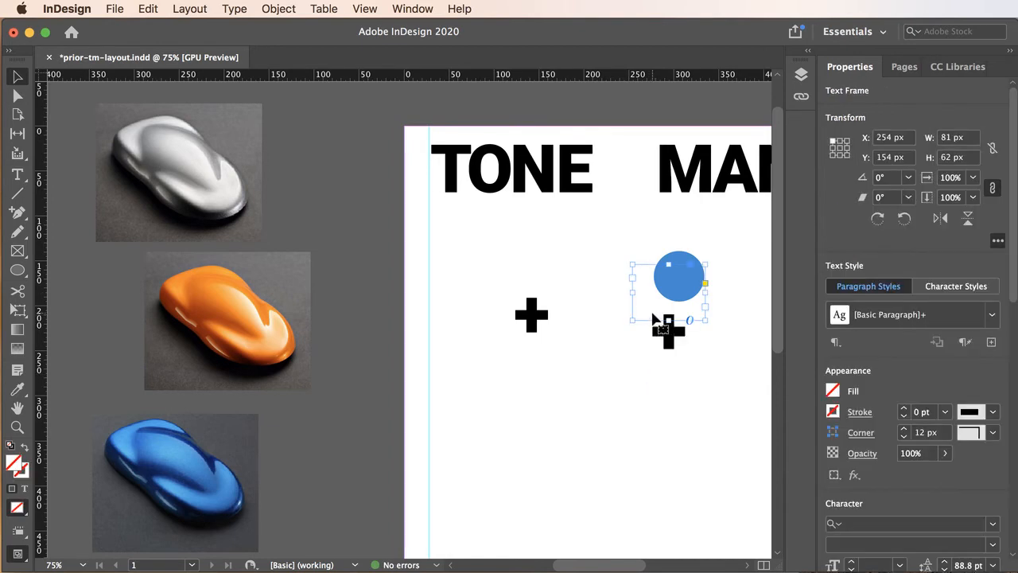
key("Delete")
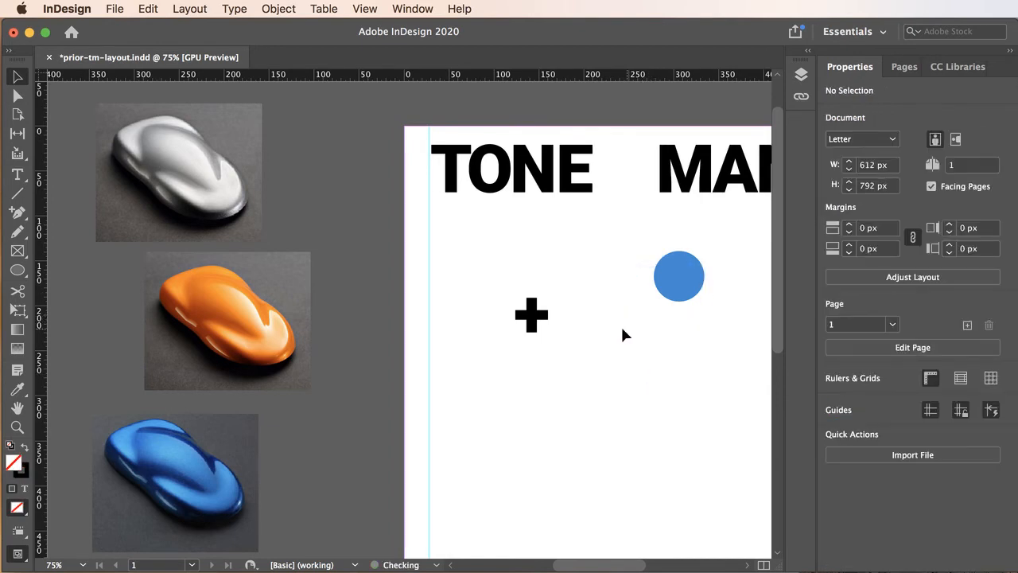
Move the separate black plus sign onto the blue circle
left_click_drag(535, 316, 709, 348)
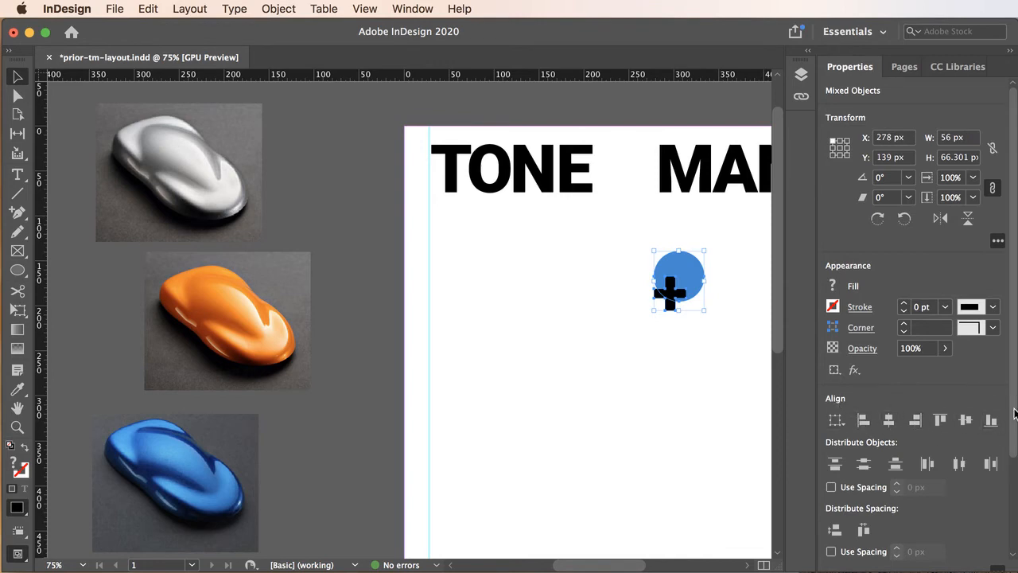
scroll(1014, 412, "down", 3)
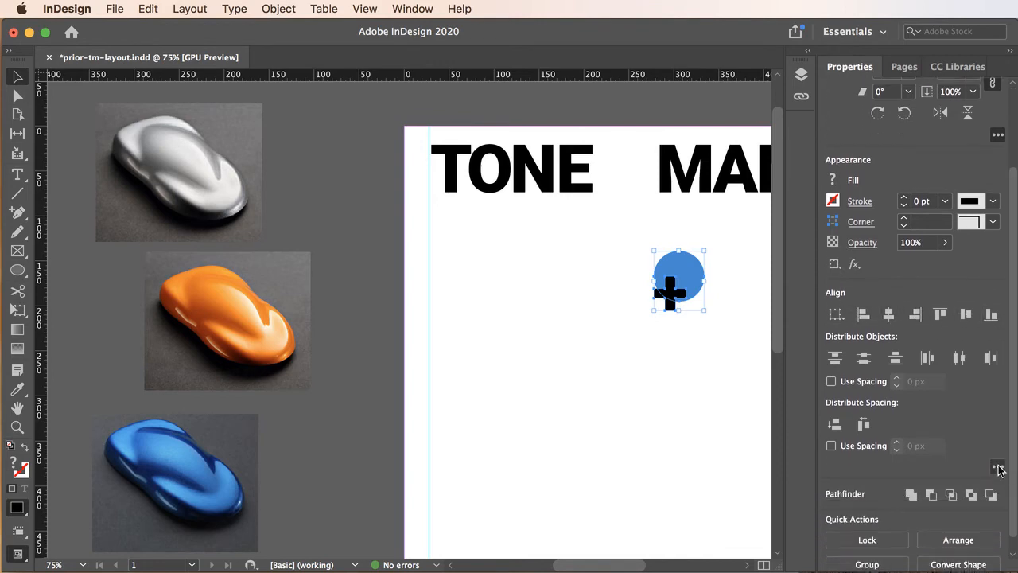
scroll(999, 470, "up", 3)
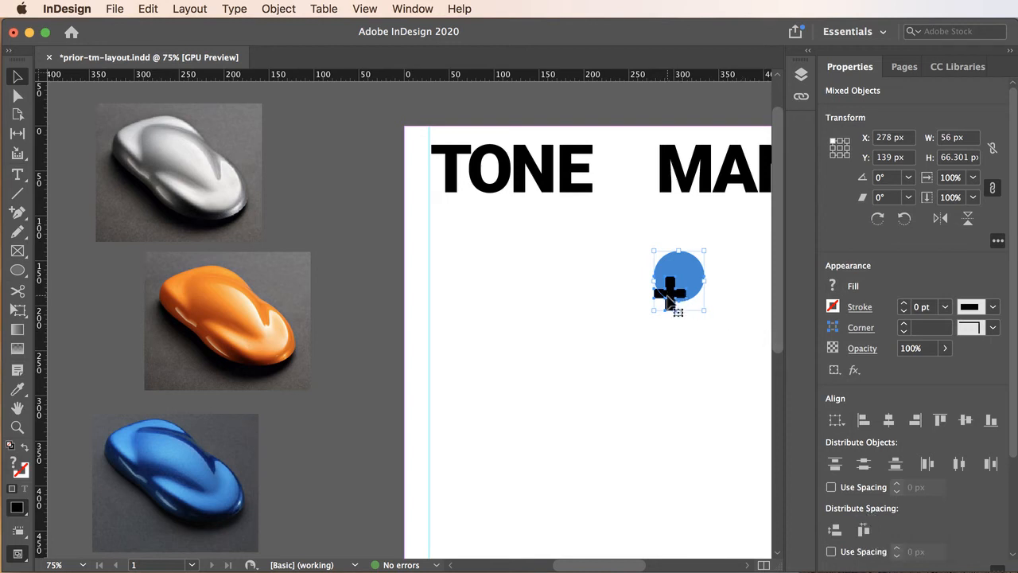
Select the plus and the circle together and align their horizontal and vertical centers
left_click(670, 293)
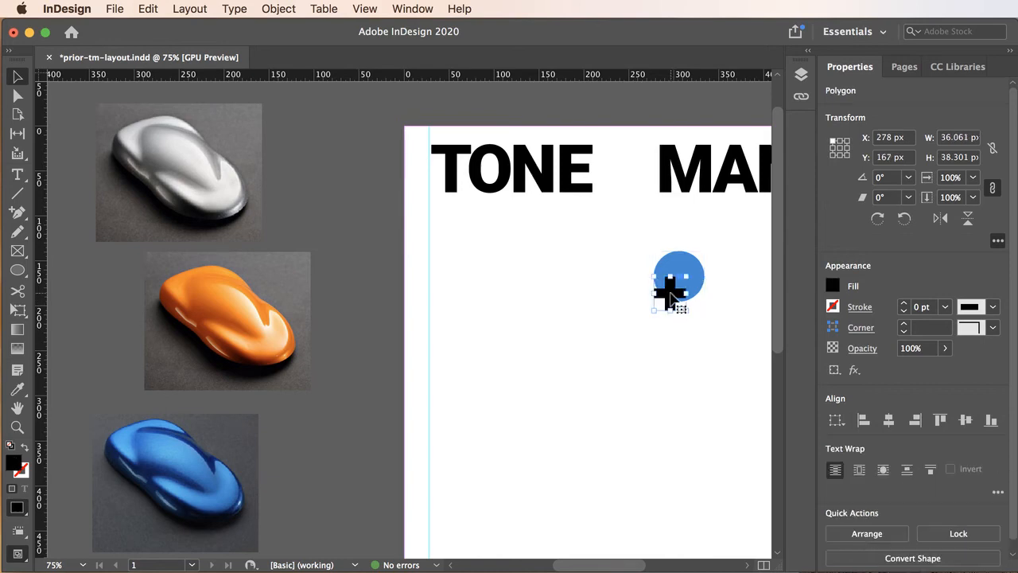
left_click_drag(638, 238, 701, 327)
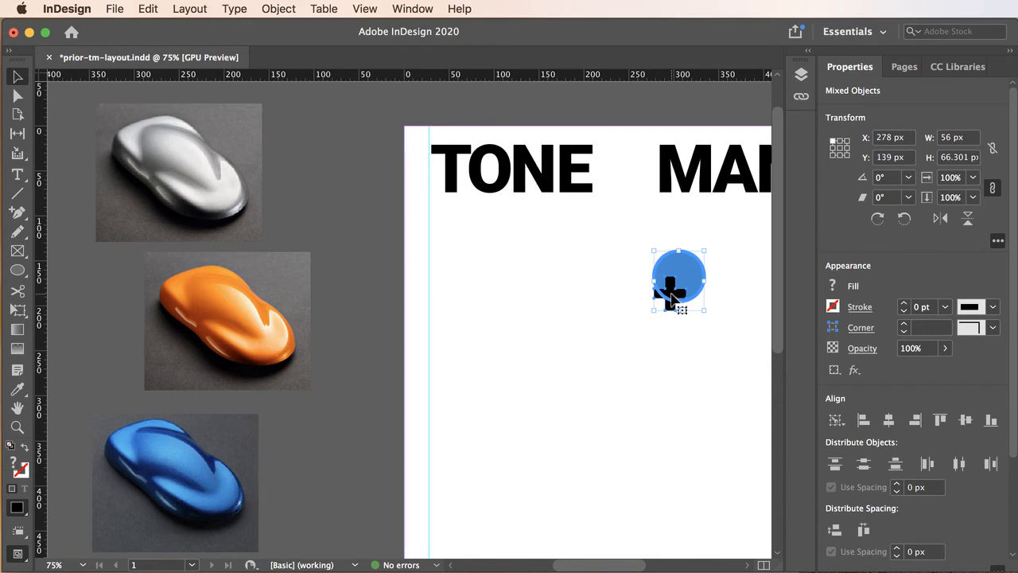
left_click_drag(624, 227, 721, 340)
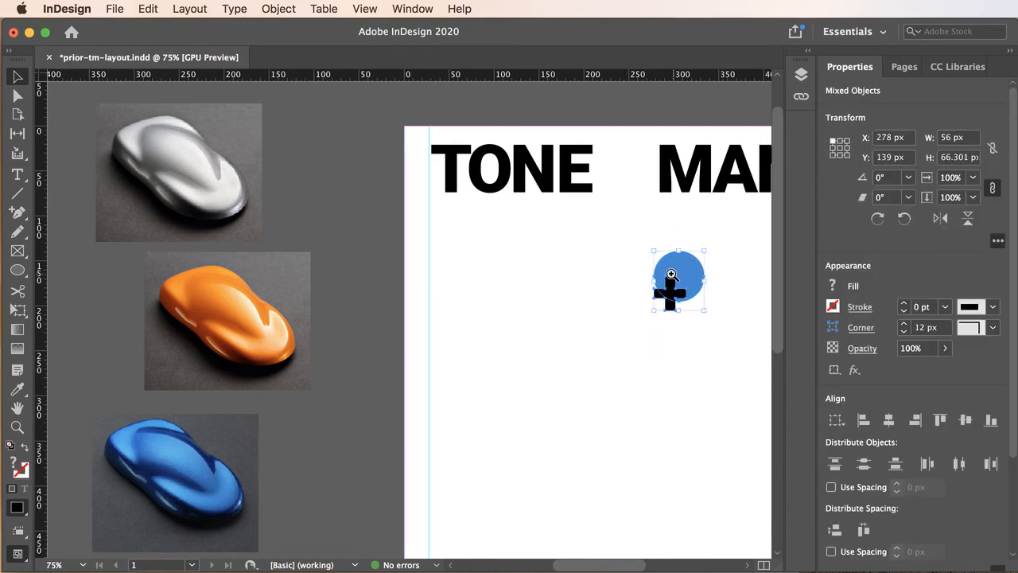
key("super+equal")
left_click(415, 334)
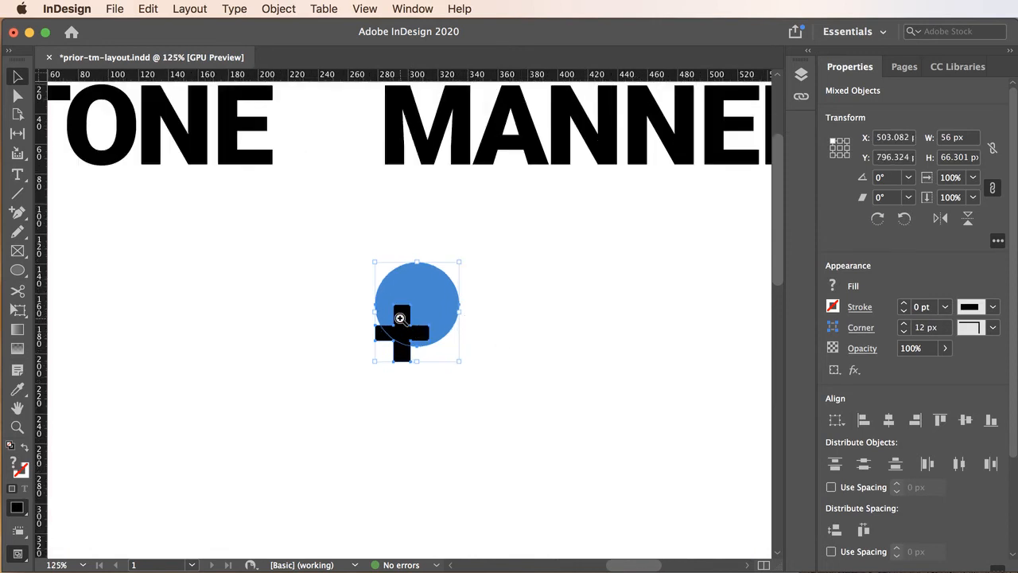
left_click(418, 321)
left_click(420, 316)
left_click(426, 314)
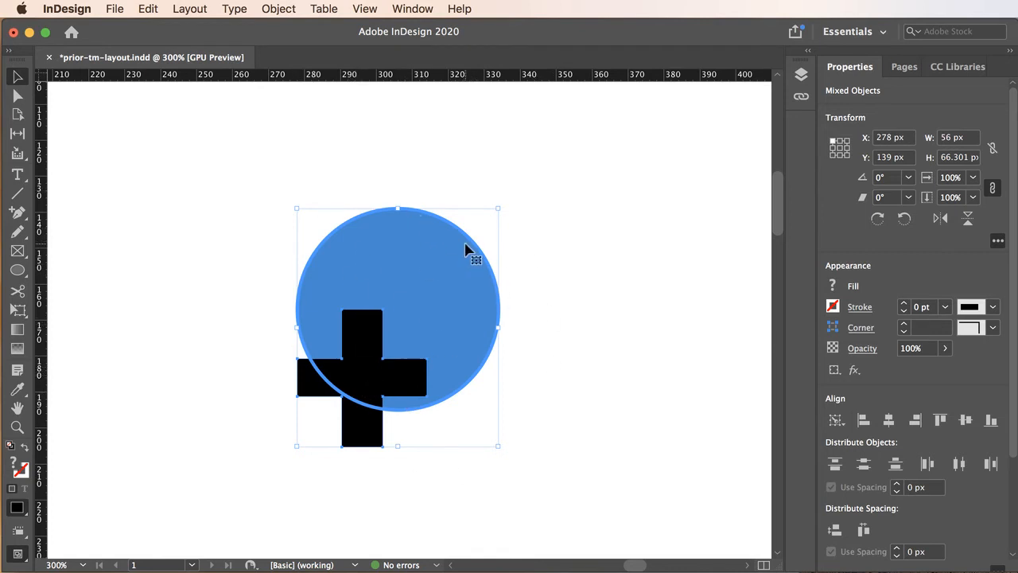
left_click(888, 420)
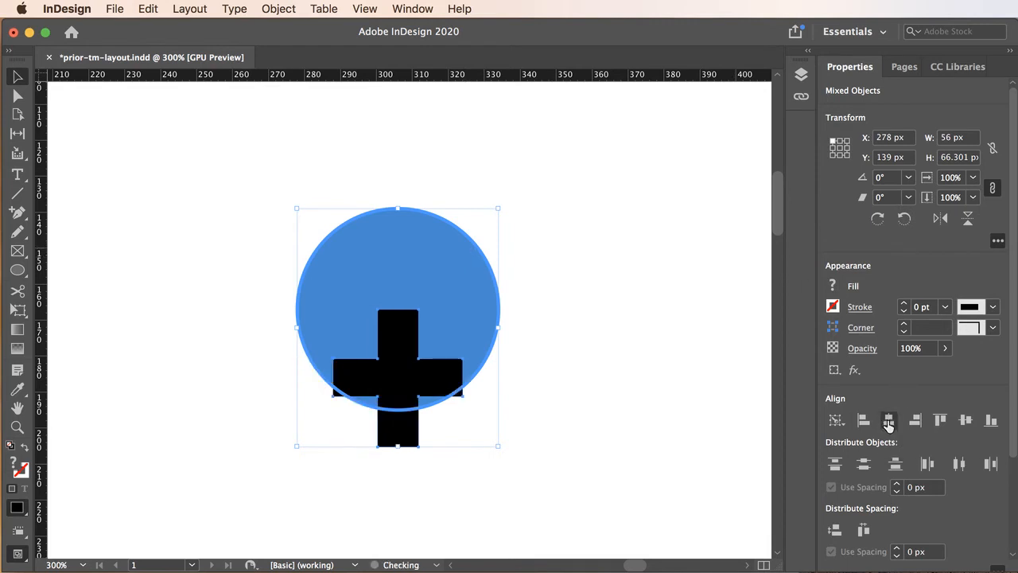
left_click(965, 419)
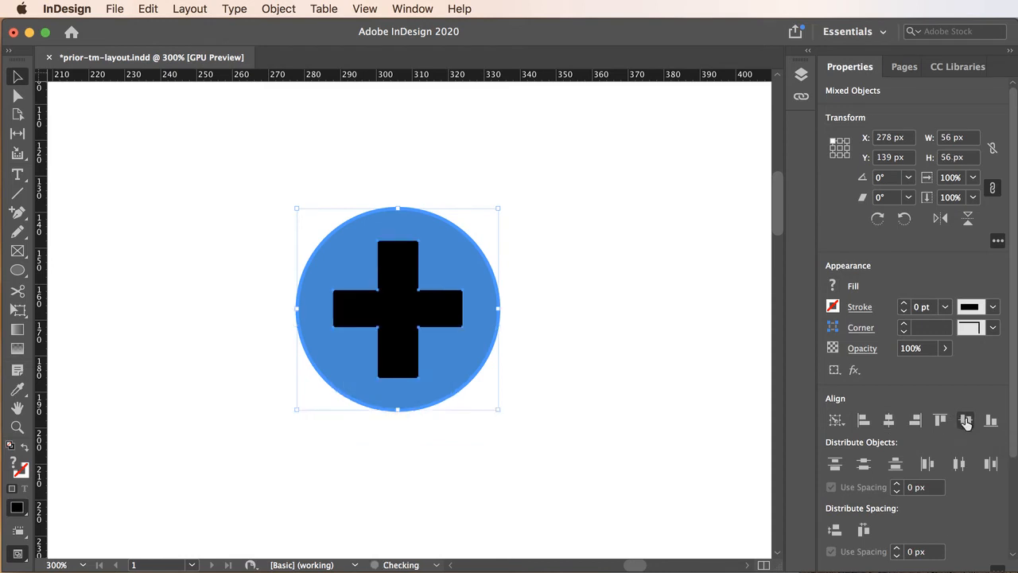
Fill the plus sign with the Paper swatch so it turns white
left_click(586, 285)
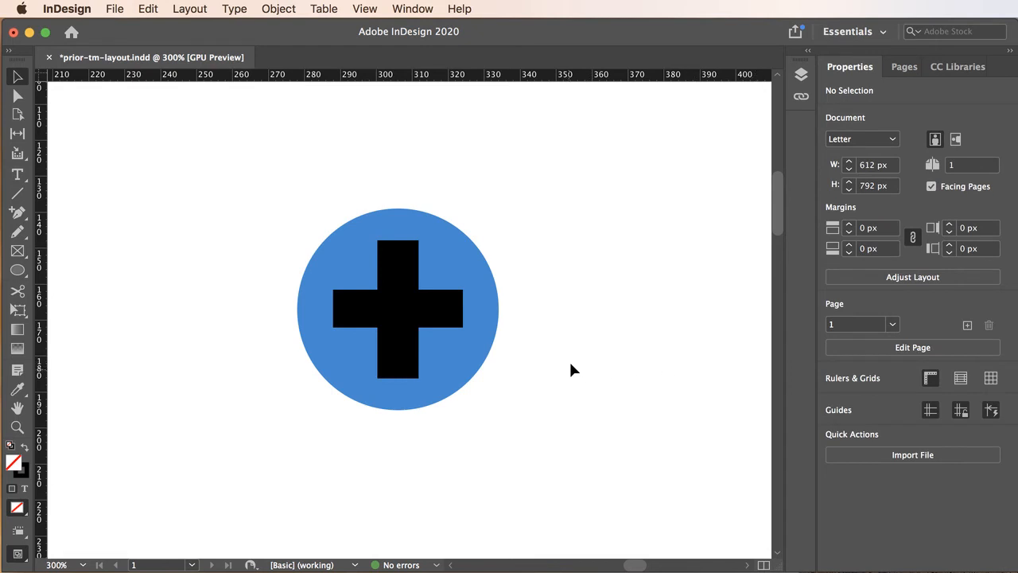
left_click(402, 314)
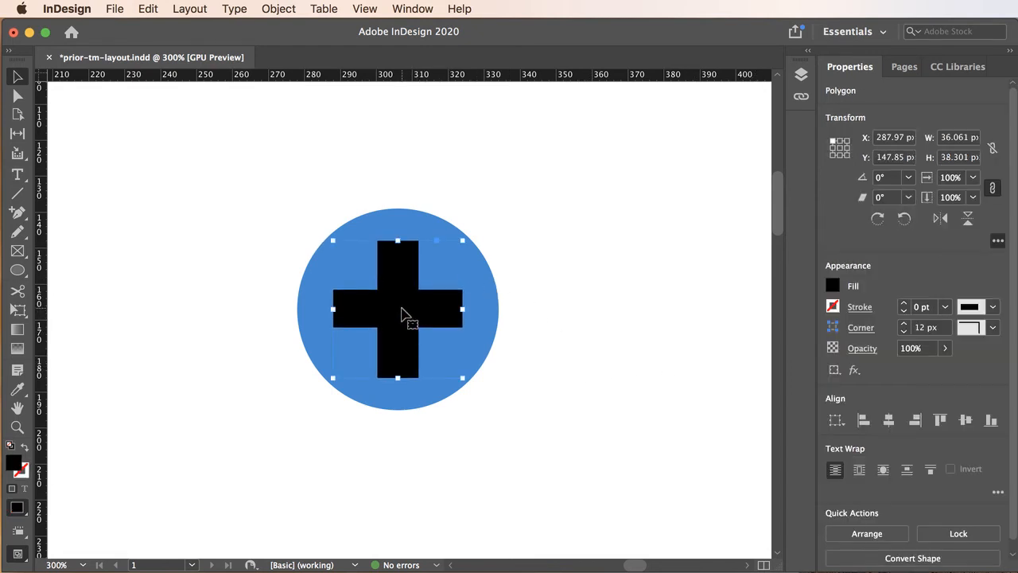
left_click(833, 288)
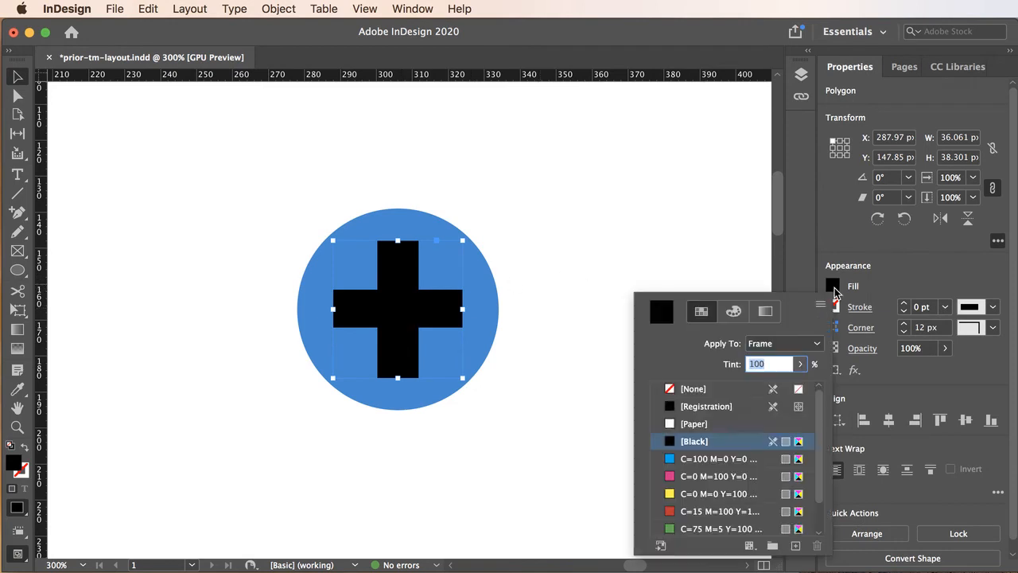
left_click(672, 423)
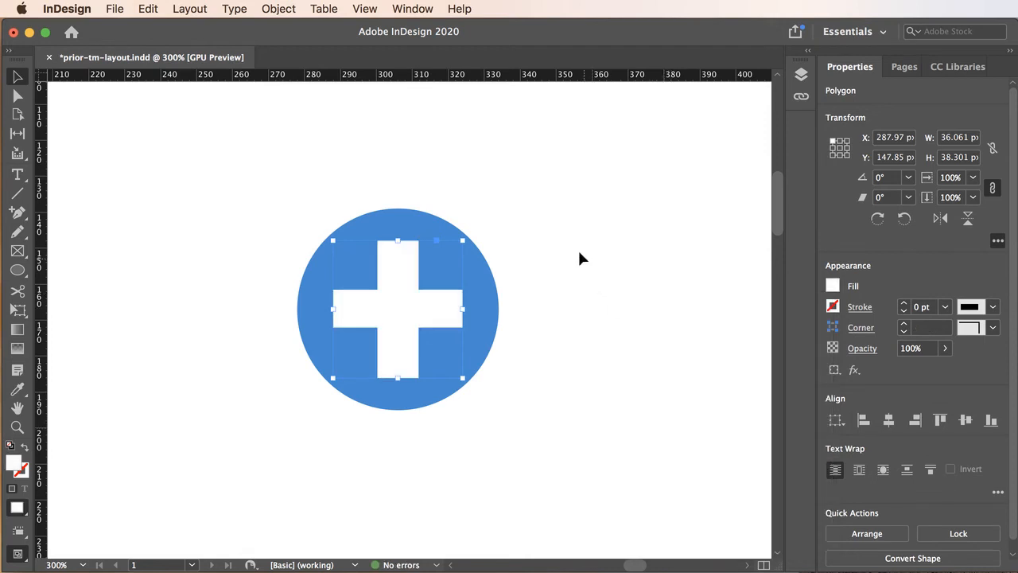
Group the blue circle and the white plus sign
left_click_drag(313, 206, 527, 452)
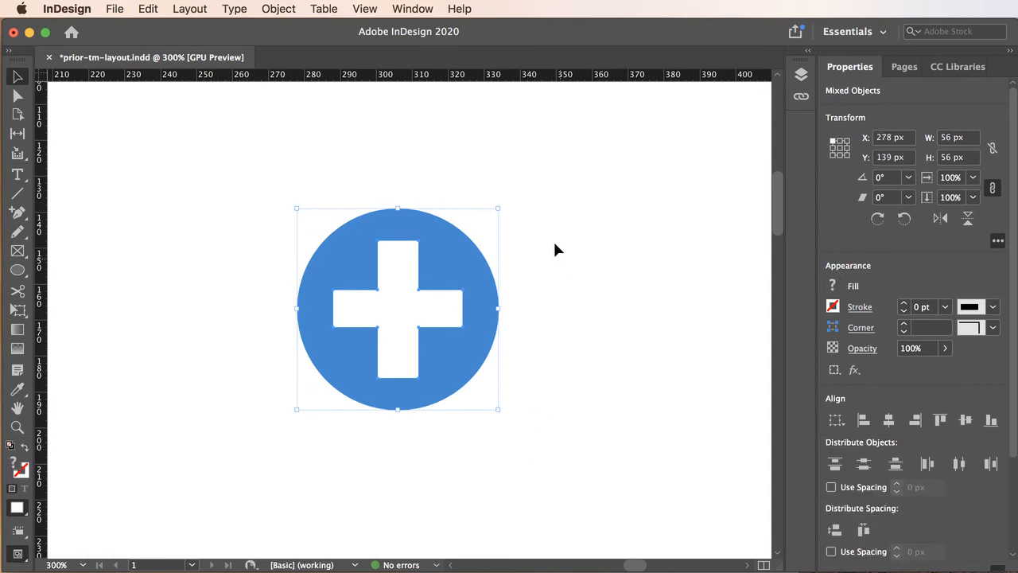
left_click(273, 9)
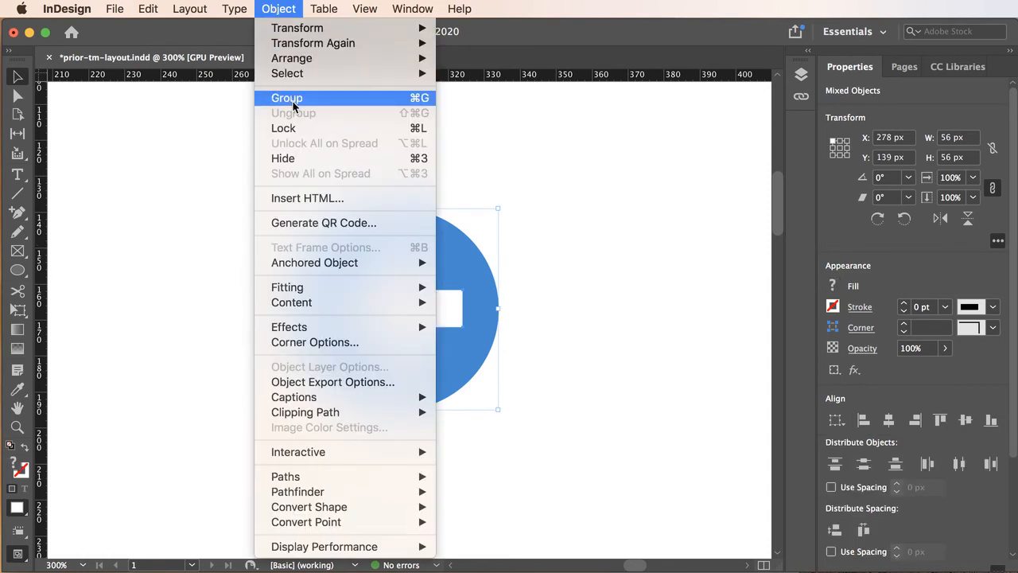
mouse_move(300, 32)
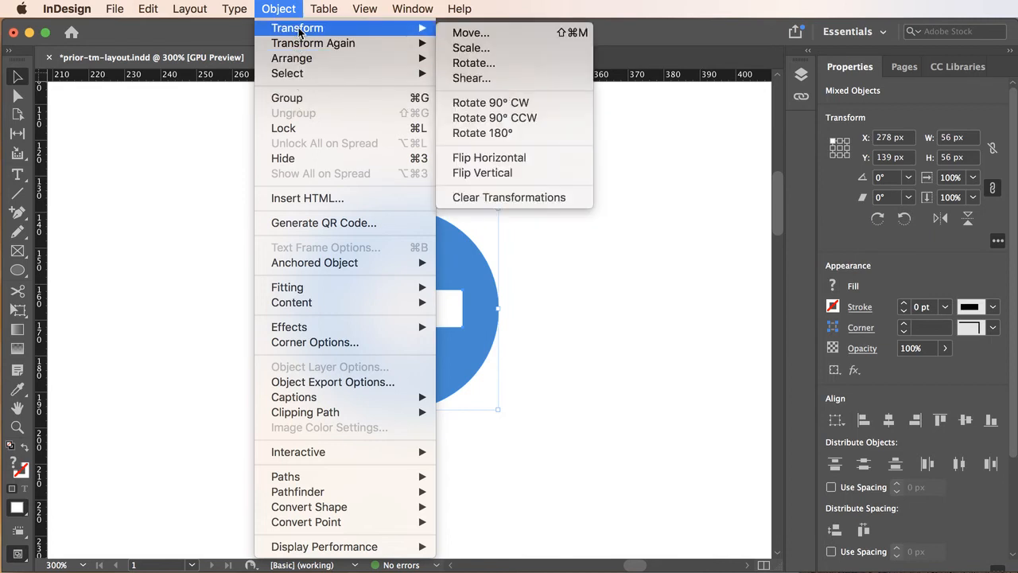
mouse_move(297, 64)
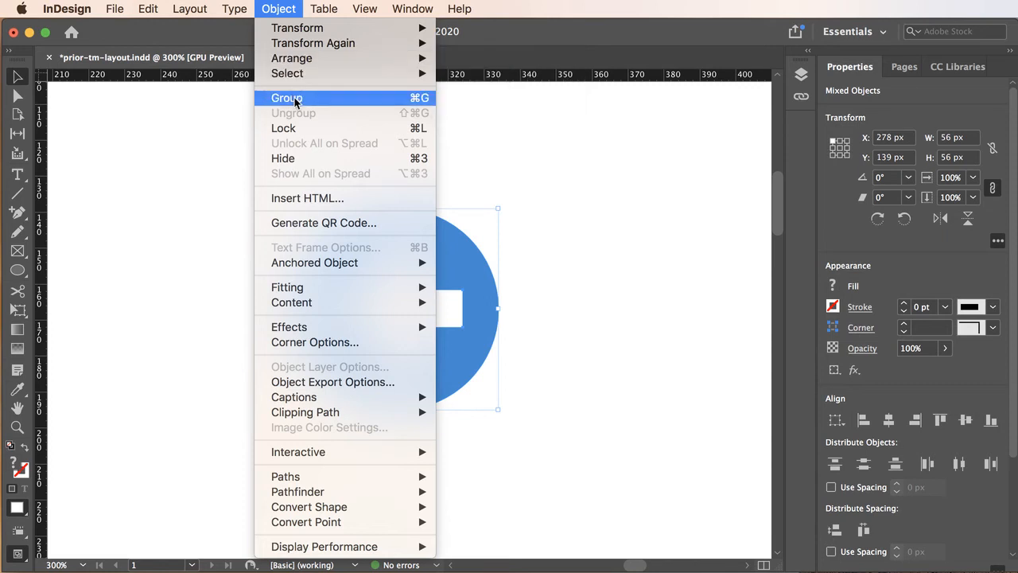
left_click(294, 97)
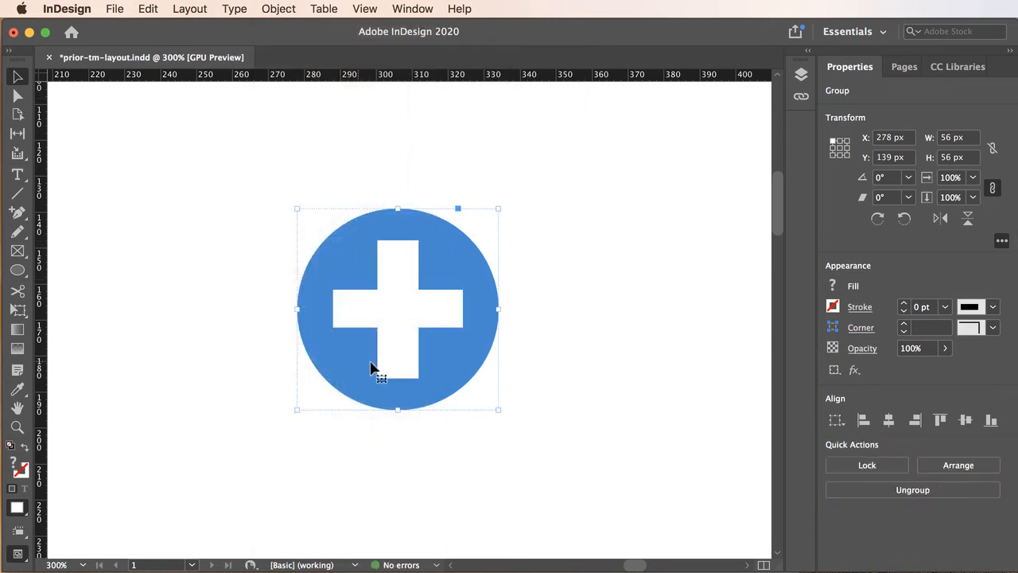
Move the circle-and-plus group into the headline gap between TONE and MANNER
left_click(609, 292)
left_click_drag(450, 273, 356, 233)
double_click(316, 252)
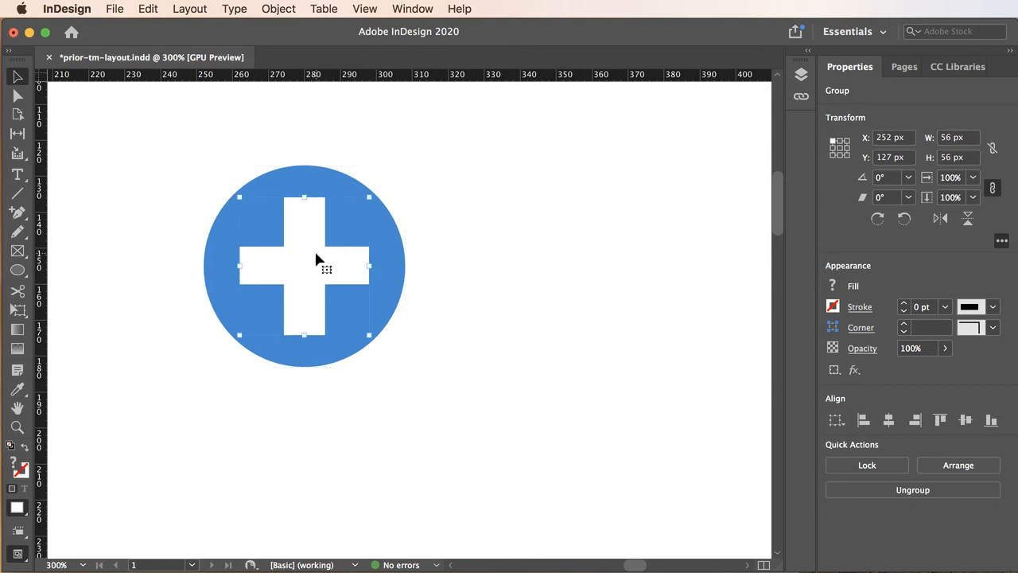
left_click(314, 189)
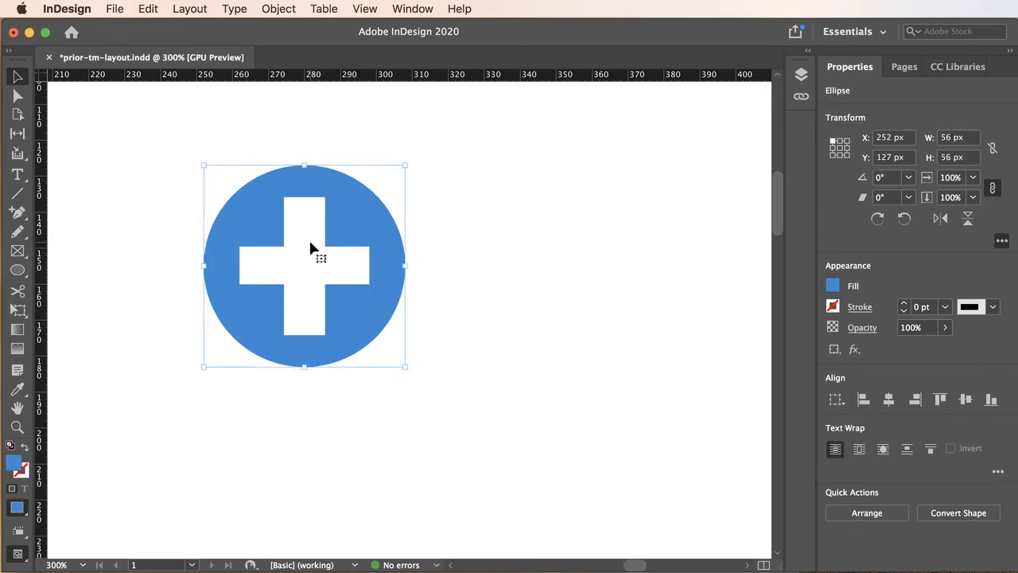
left_click(489, 295)
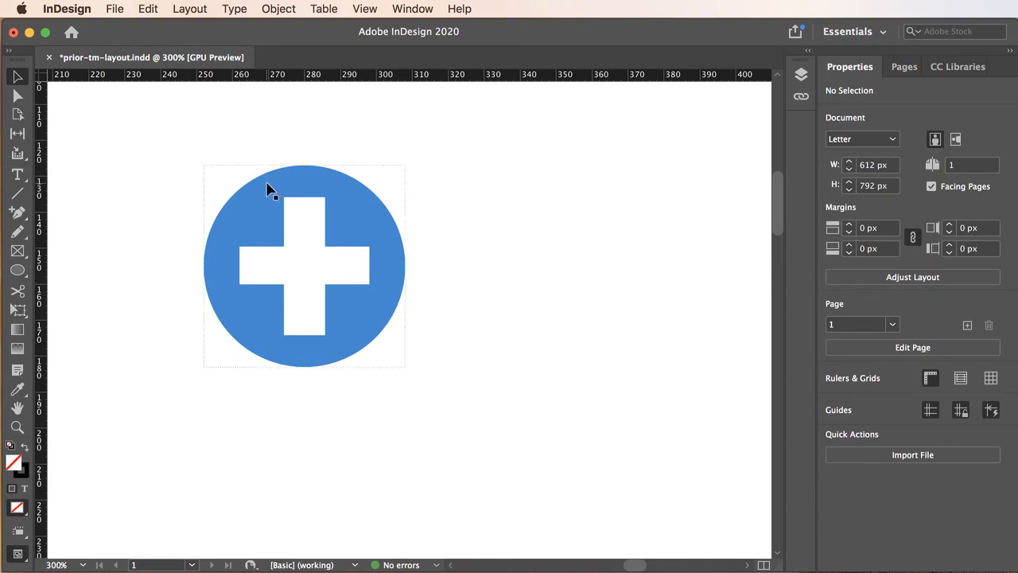
left_click_drag(266, 191, 438, 202)
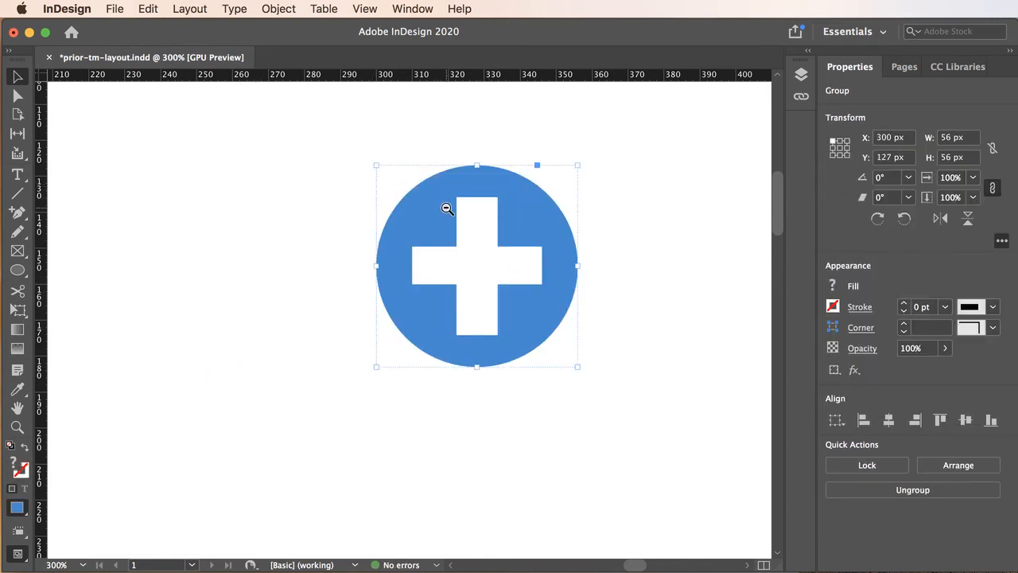
left_click(444, 209, "alt+super")
left_click(417, 322, "alt+super")
left_click(423, 325, "alt+super")
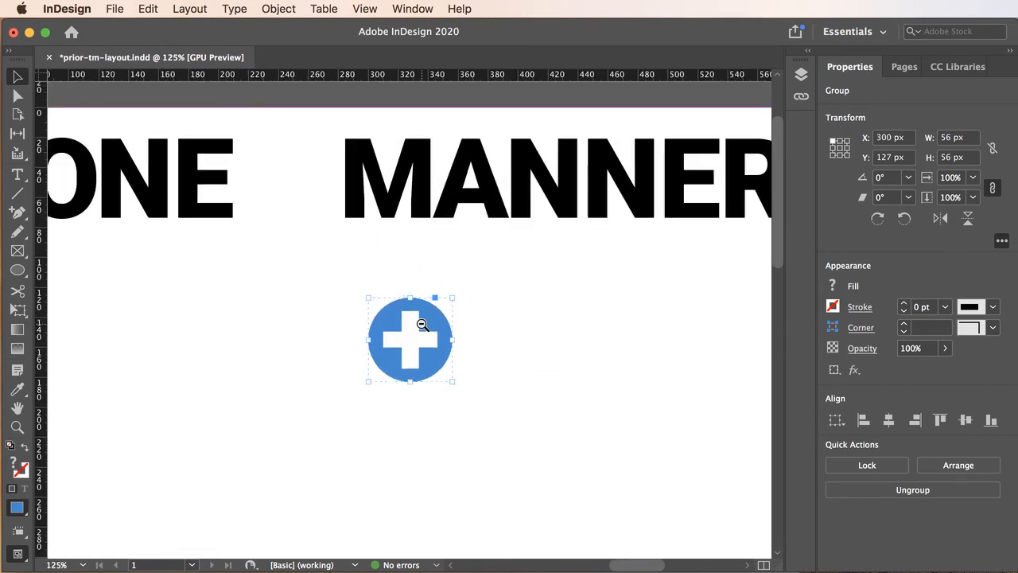
left_click(420, 329, "alt+super")
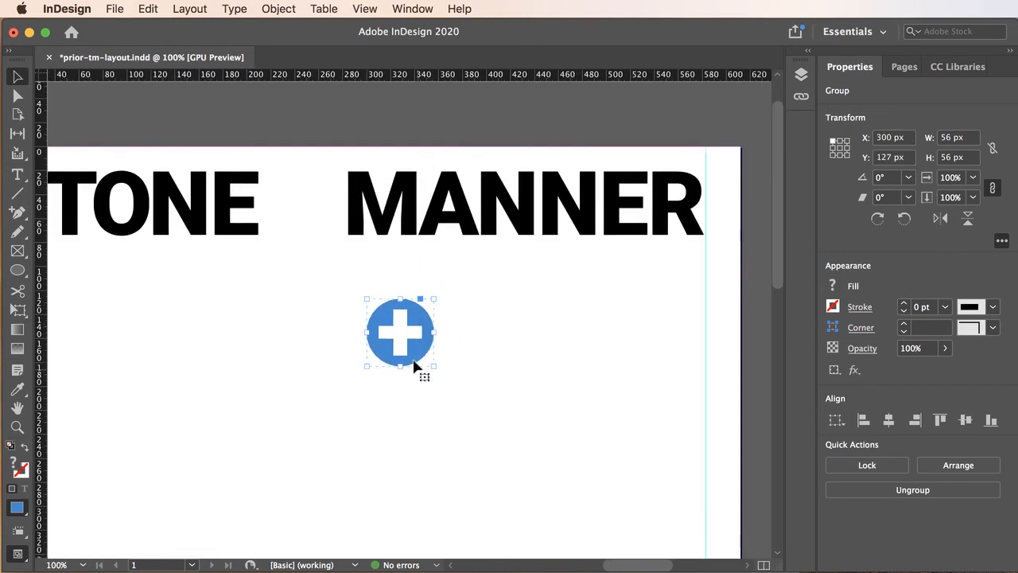
left_click_drag(386, 321, 319, 228)
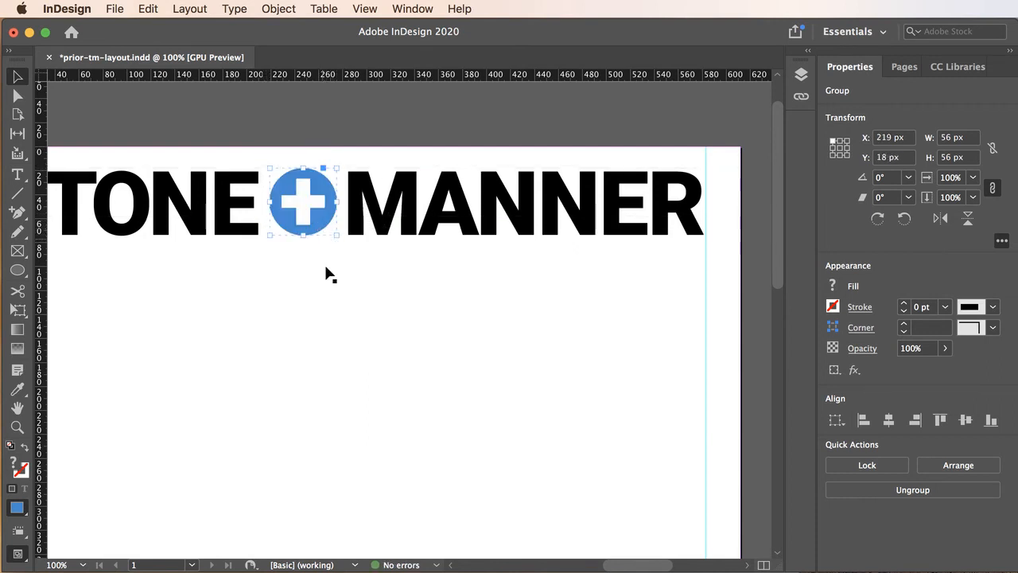
Enlarge the plus icon group to about 60 × 59 px
left_click(342, 343)
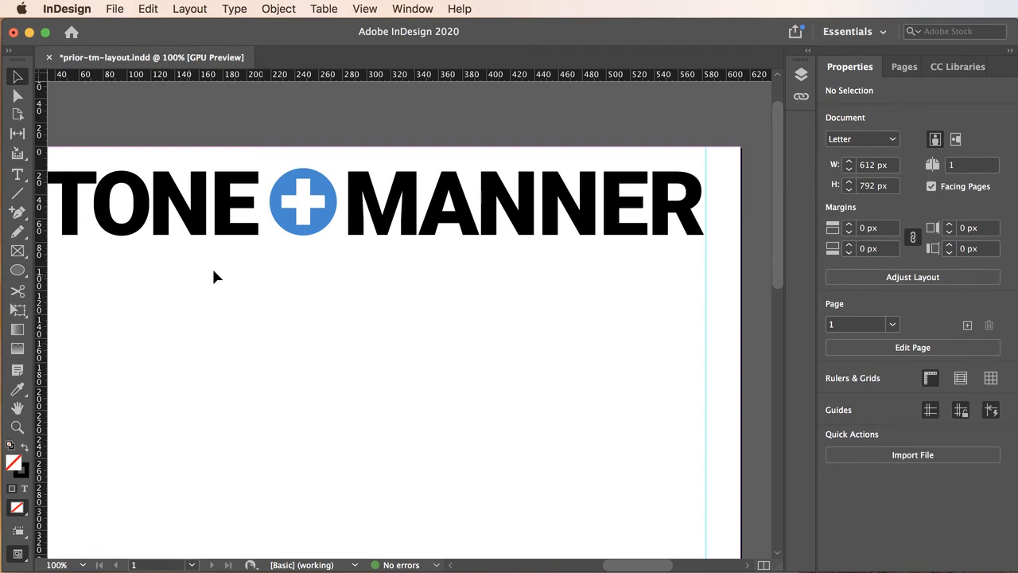
left_click(325, 223)
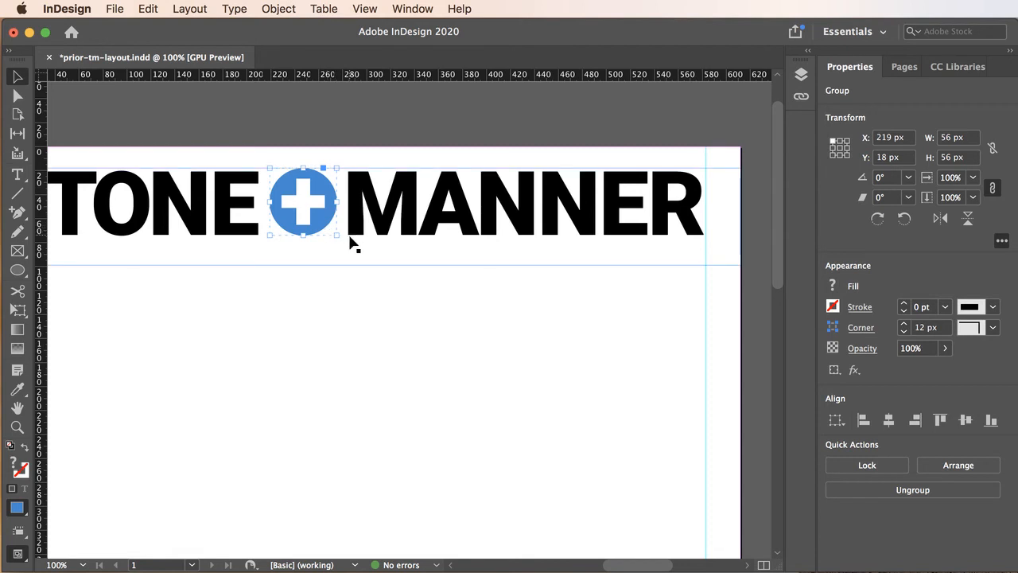
key("super+equal")
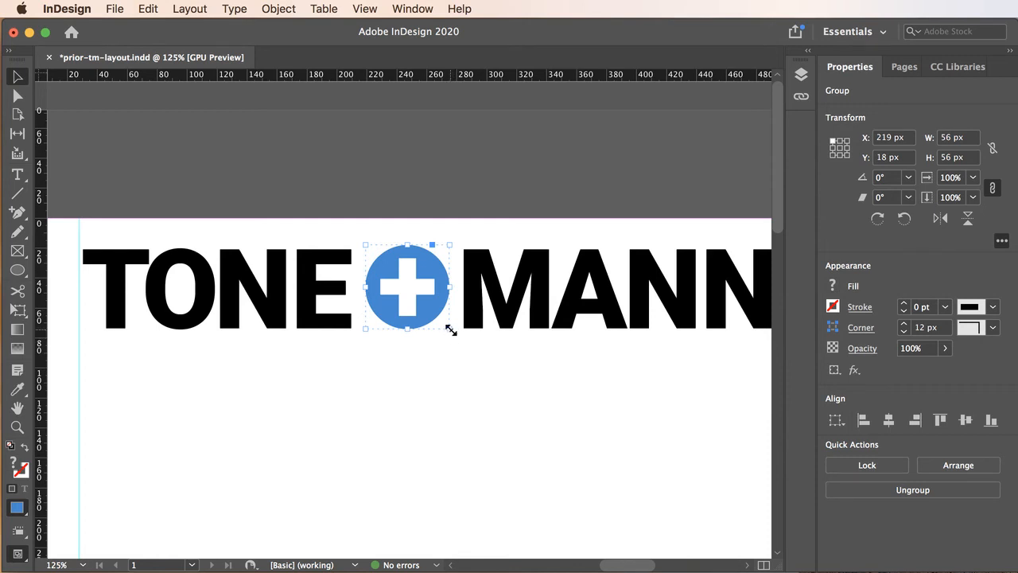
left_click_drag(450, 330, 456, 335)
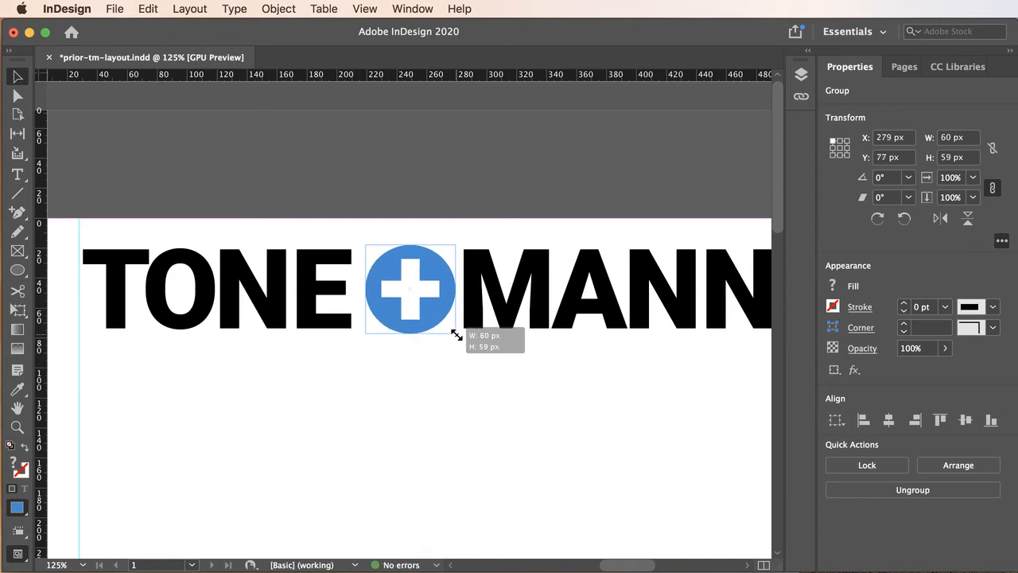
Resize the plus icon group to about 58 × 58 px and nudge it down slightly
mouse_move(455, 335)
left_mouse_down()
mouse_move(466, 340)
mouse_move(451, 315)
left_mouse_up()
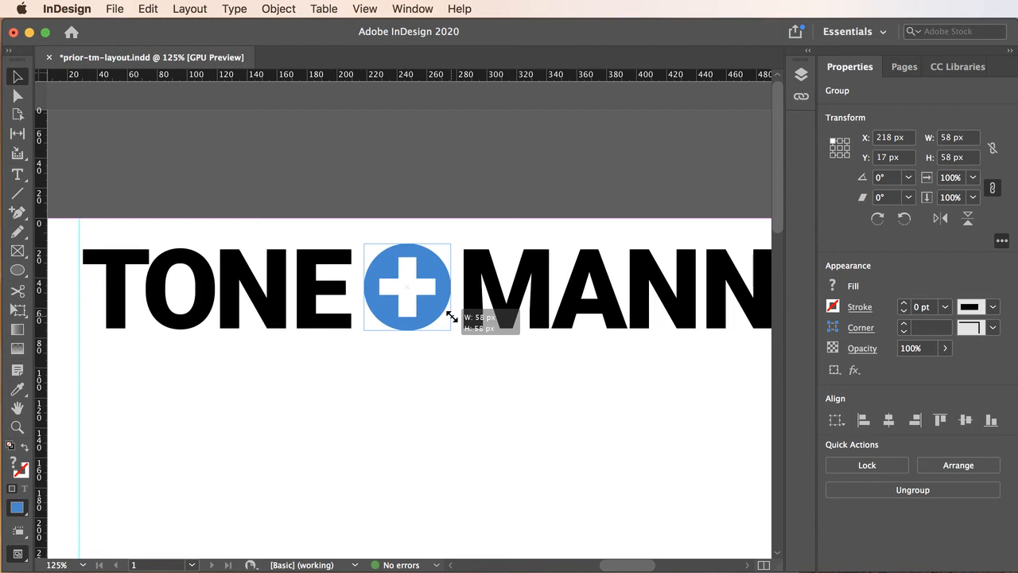
left_click_drag(451, 315, 452, 317)
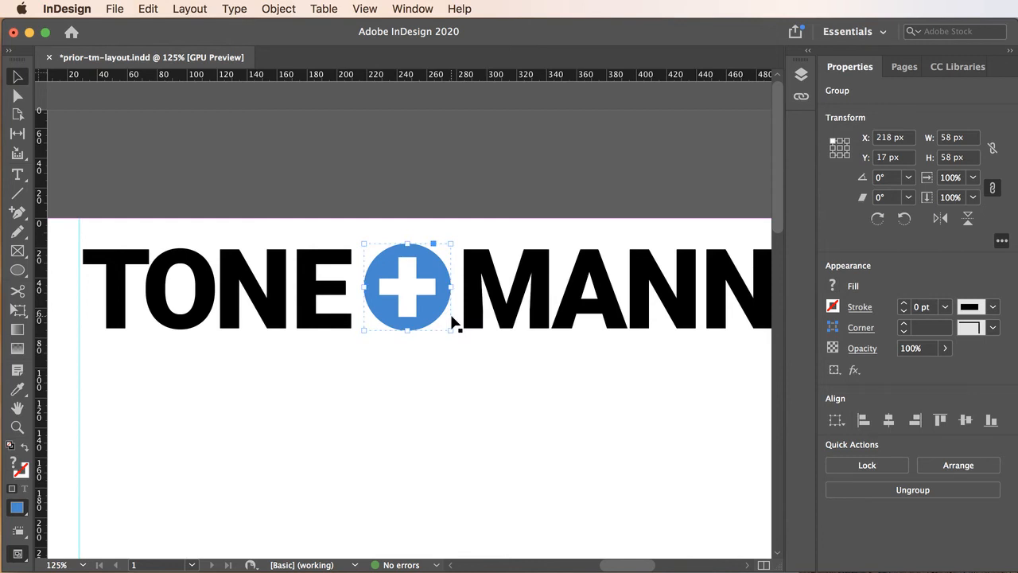
key("Down")
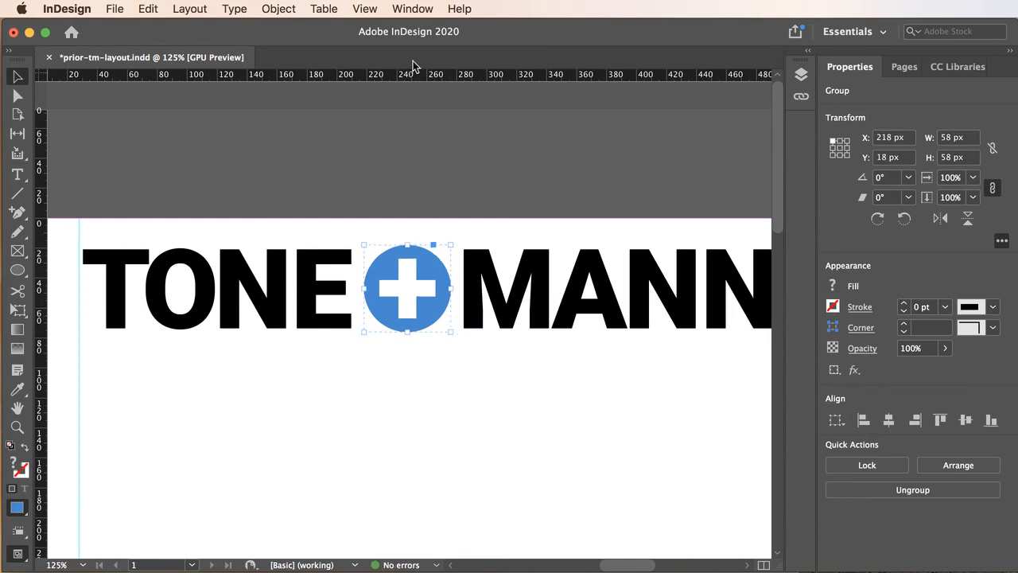
Add horizontal guides along the top and bottom of the headline letters and fit the plus icon between them at about 56 × 56 px
left_click_drag(414, 74, 410, 251)
left_click_drag(415, 76, 408, 327)
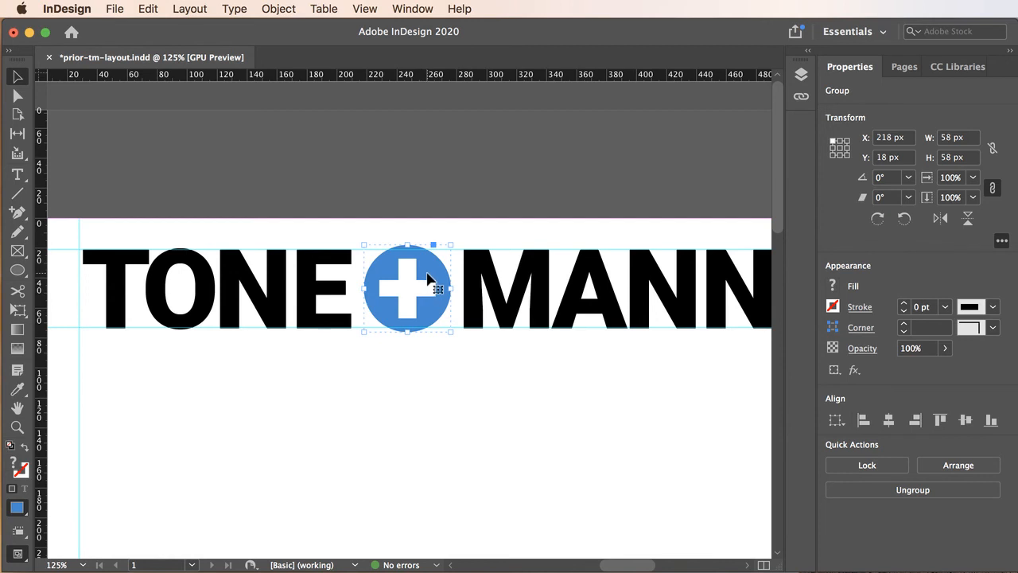
left_click_drag(427, 278, 429, 280)
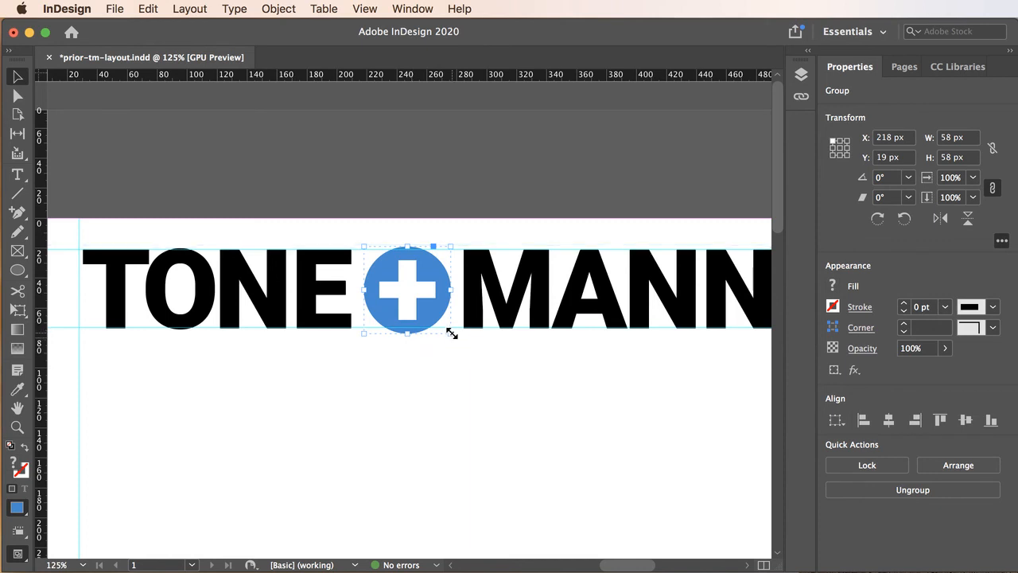
left_click_drag(450, 333, 450, 332)
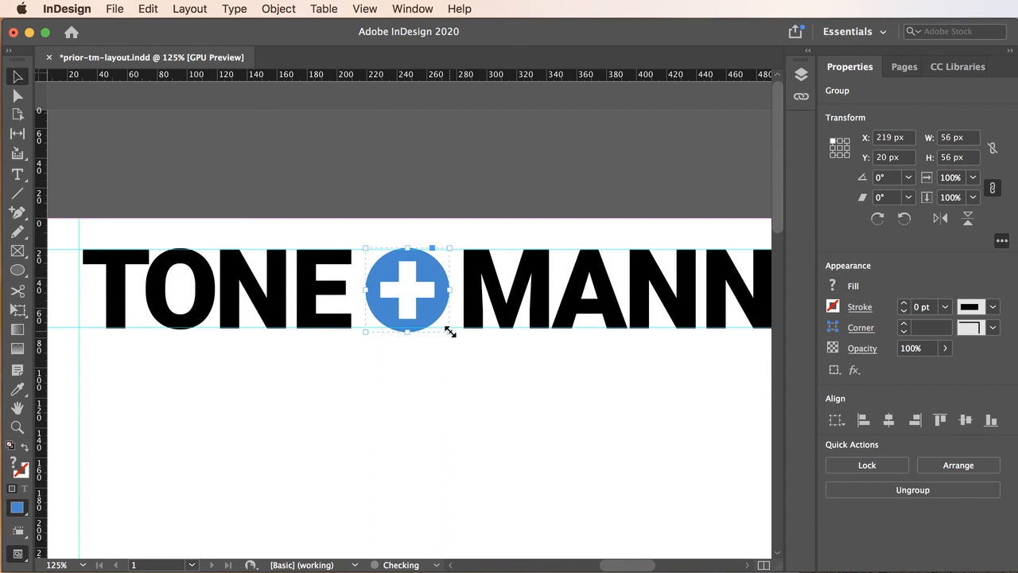
key("Up")
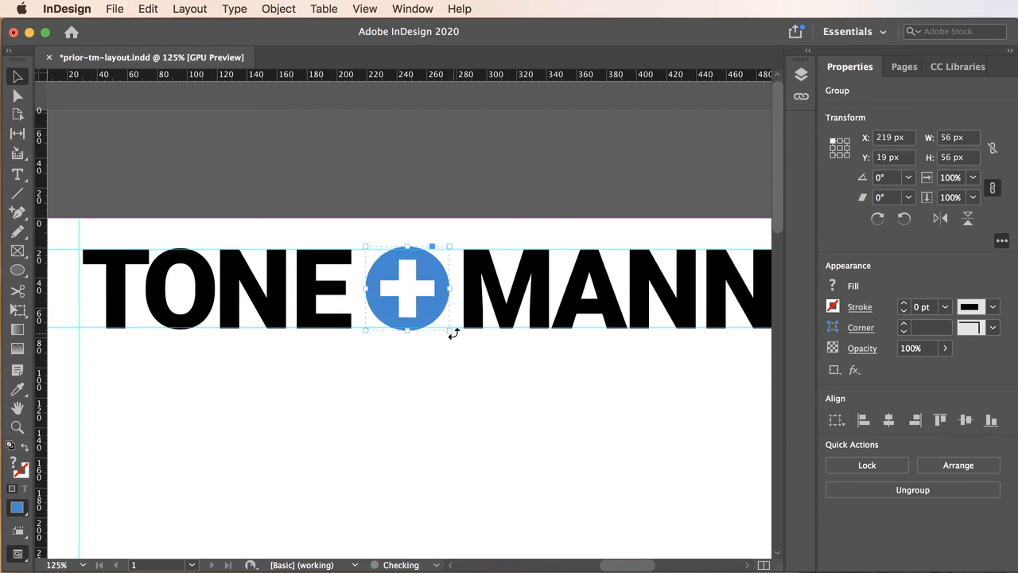
left_click(457, 372)
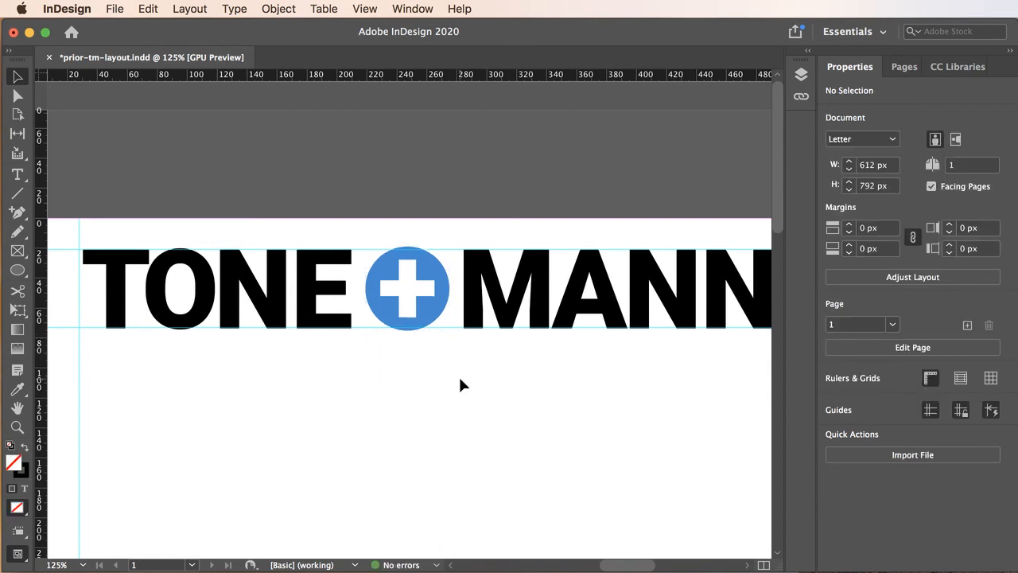
Hide the guides
left_click(362, 9)
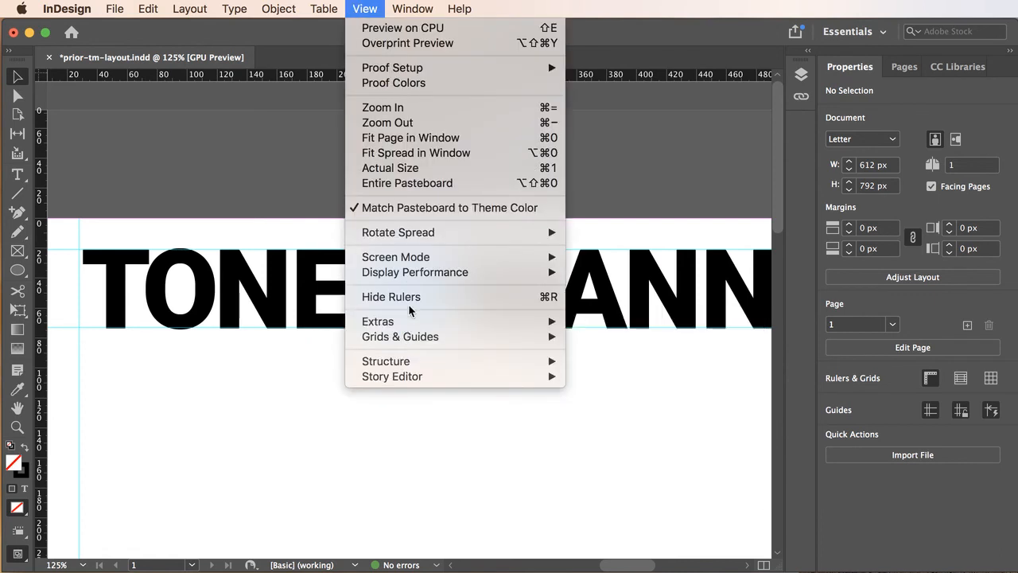
mouse_move(405, 321)
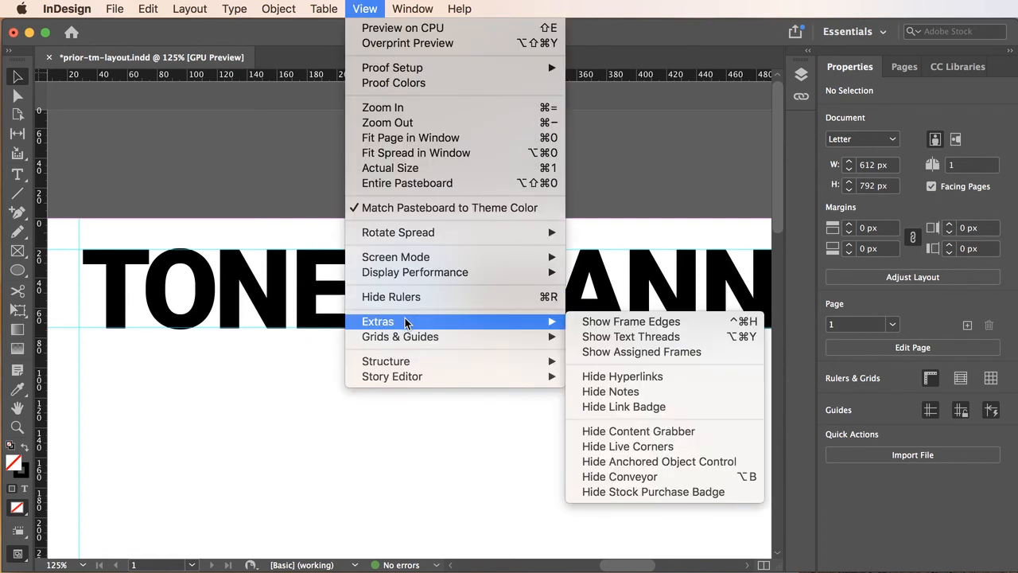
mouse_move(412, 339)
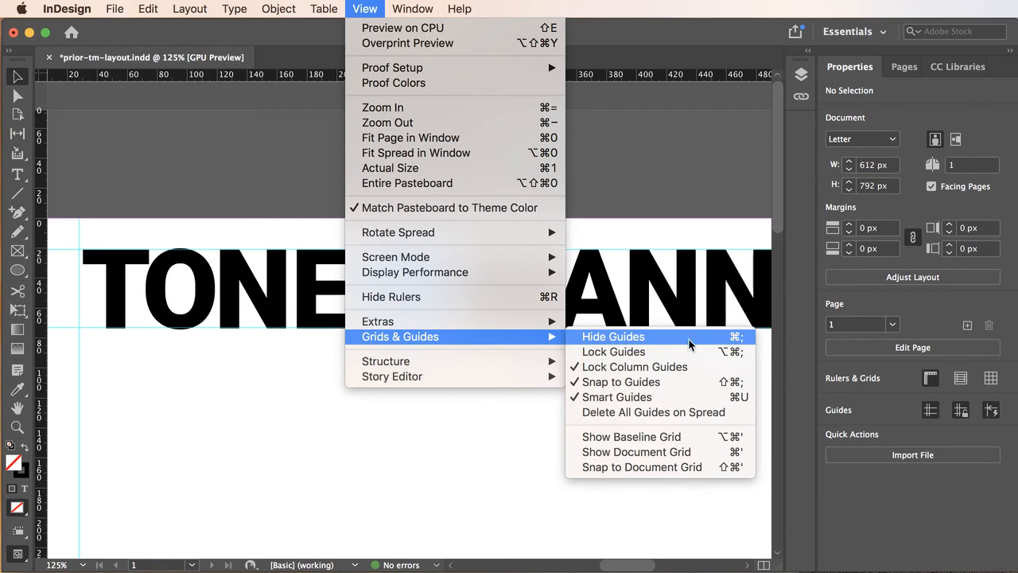
left_click(626, 339)
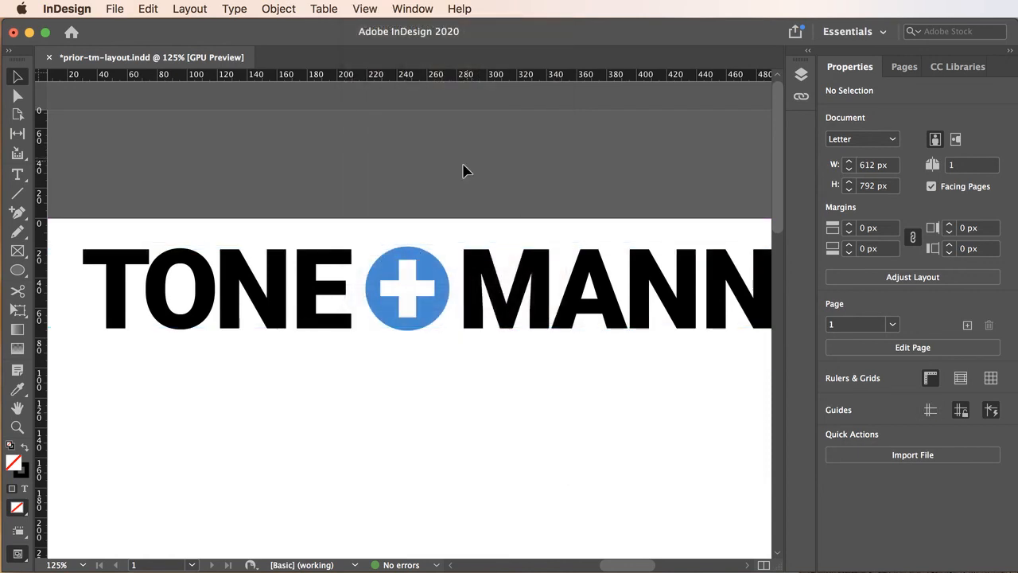
Draw a rectangle about 612 × 95 px across the top of the page over the headline and set its stroke to None
left_click(393, 317, "alt+super")
left_click(395, 317, "alt+super")
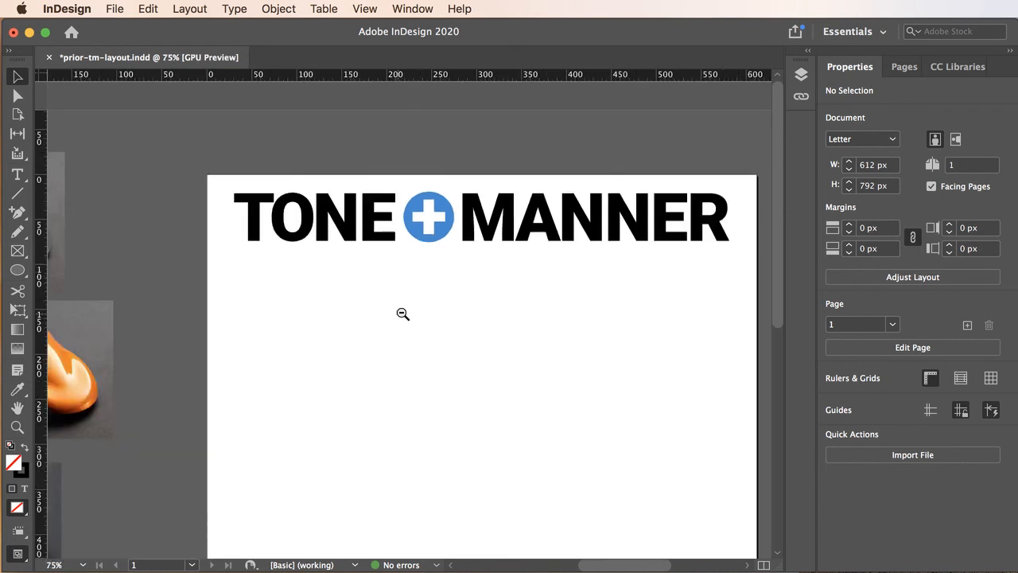
left_click(469, 285, "alt+super")
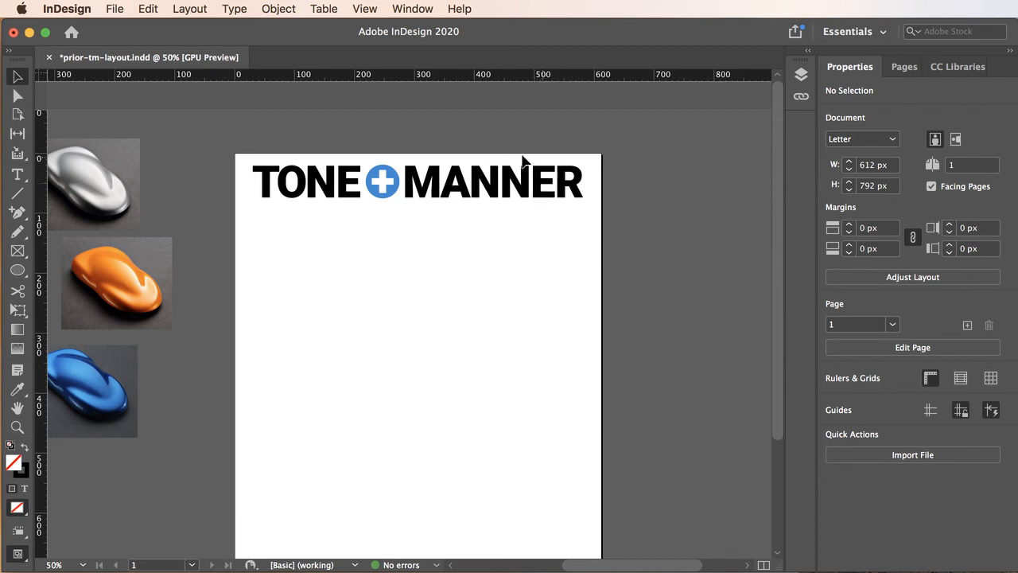
left_click(17, 262)
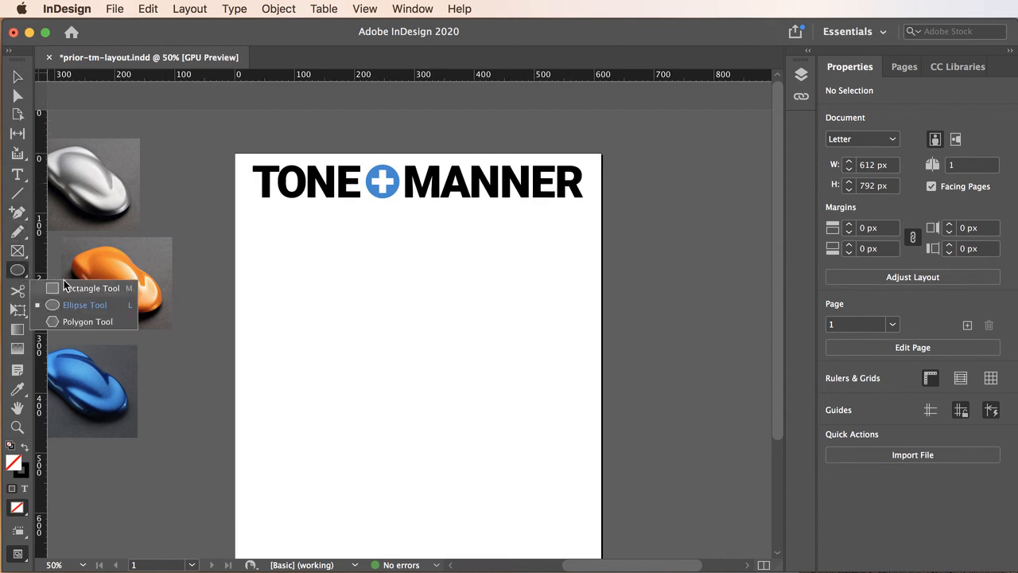
left_click(67, 285)
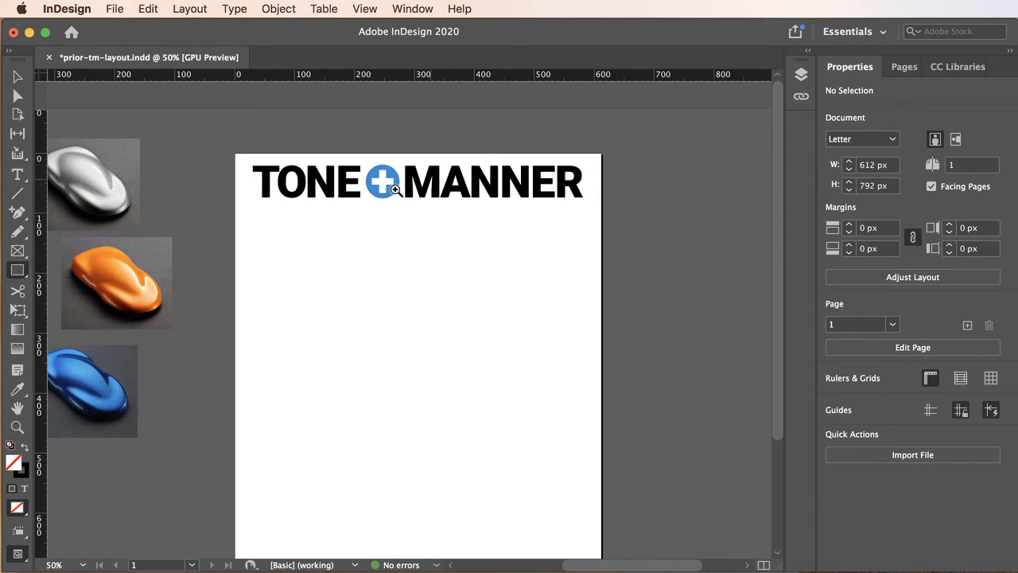
left_click(370, 181)
left_click_drag(436, 215, 404, 204)
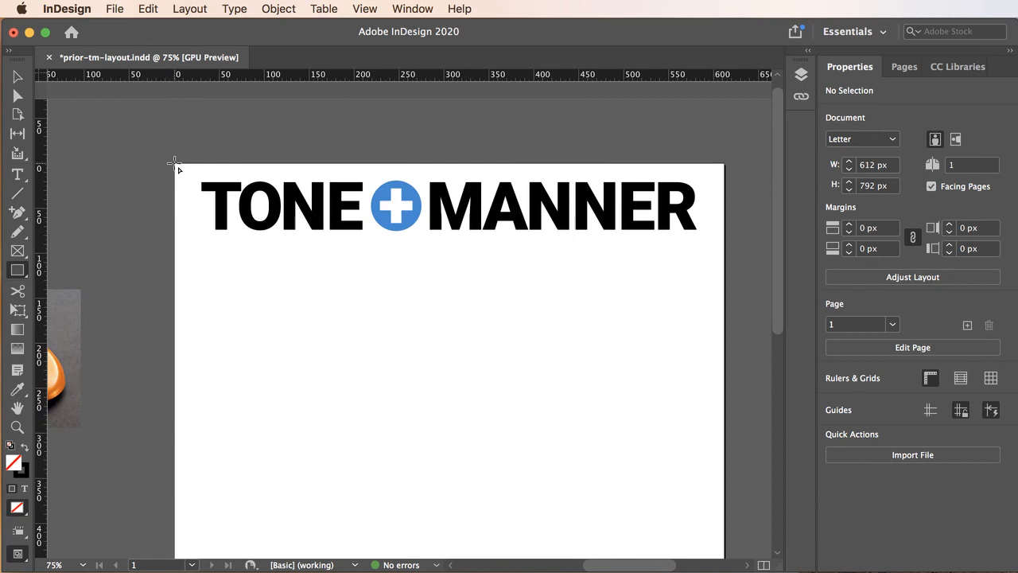
left_click_drag(175, 163, 726, 247)
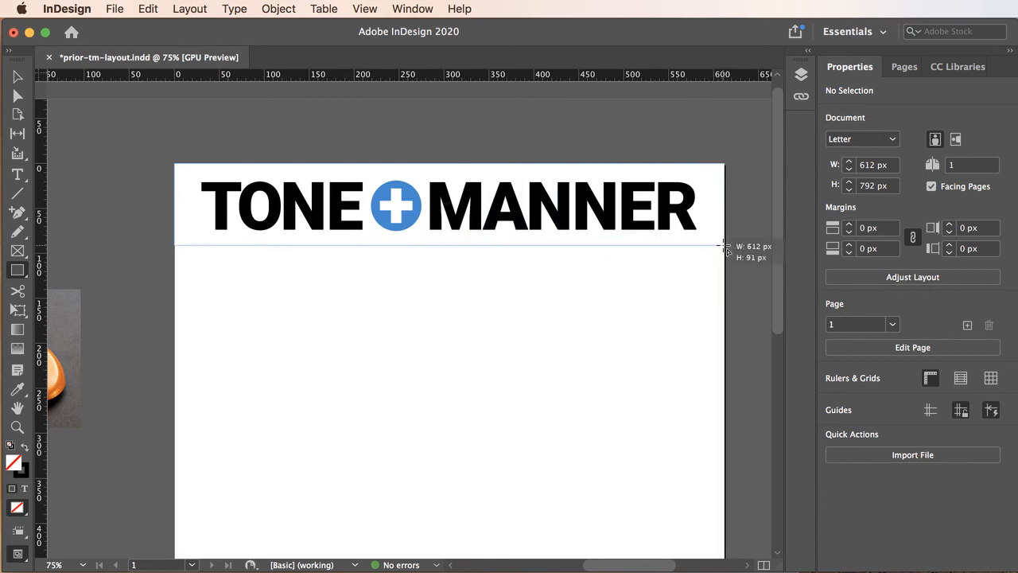
left_click_drag(725, 247, 725, 250)
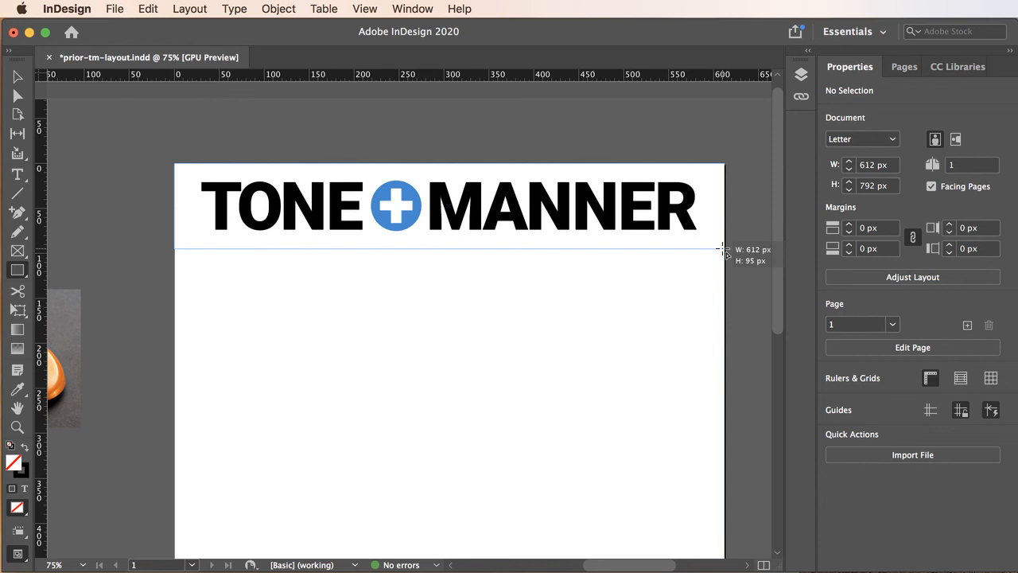
left_click_drag(724, 250, 723, 249)
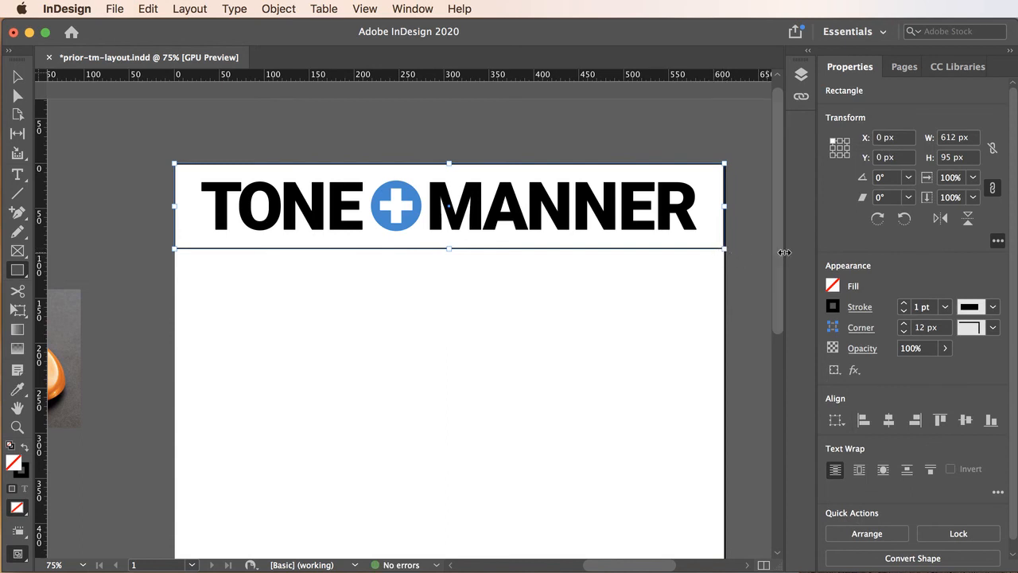
left_click(834, 307)
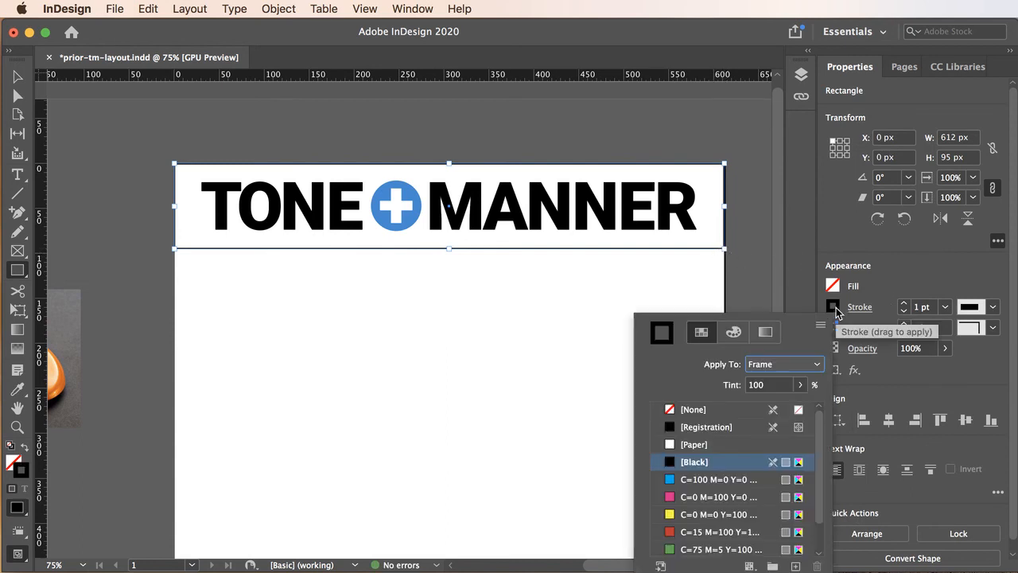
left_click(672, 408)
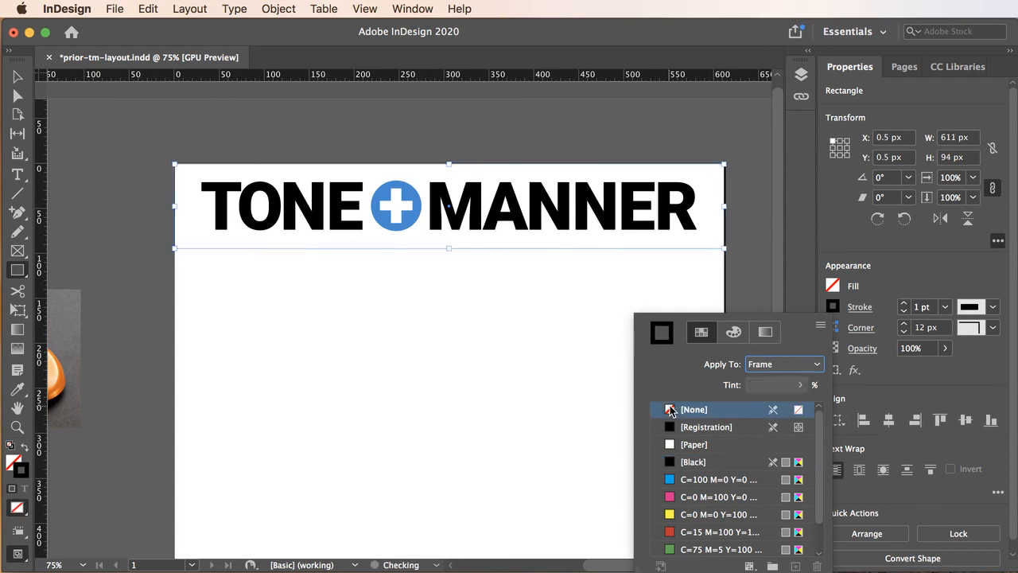
Start a new color swatch for the rectangle's fill and switch its color mode to RGB
left_click(834, 288)
left_click(834, 287)
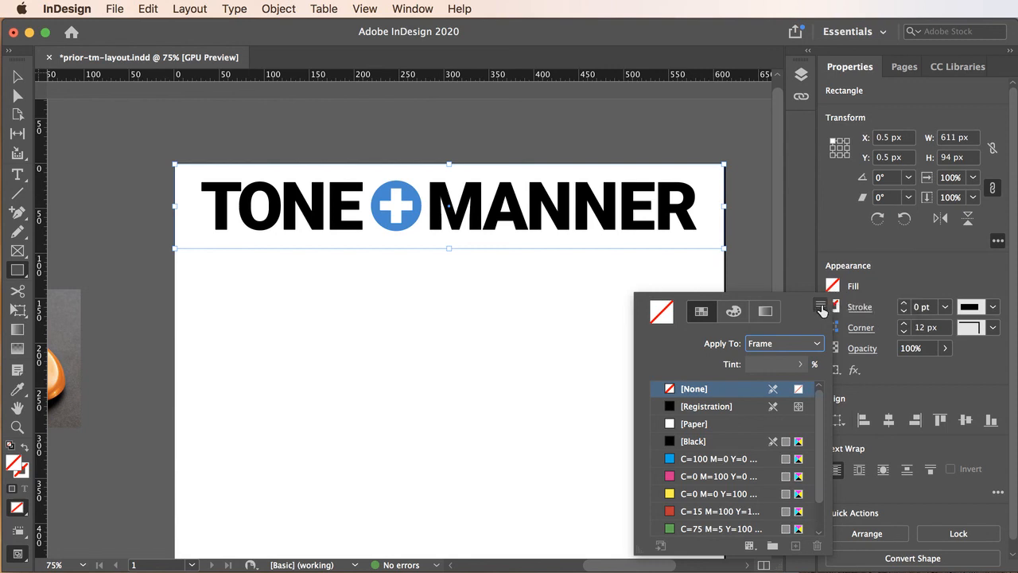
left_click(820, 304)
left_click(878, 314)
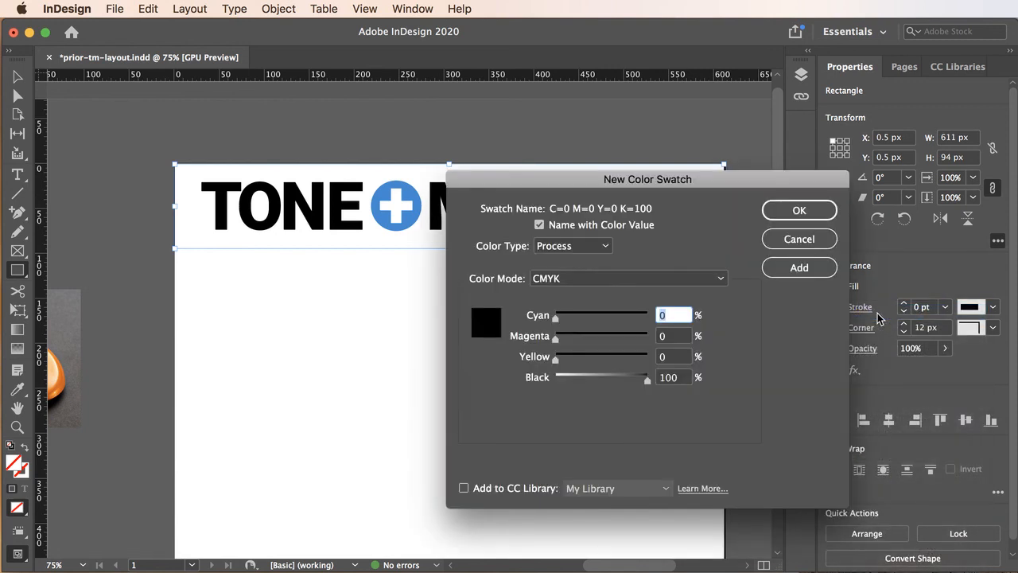
left_click(569, 278)
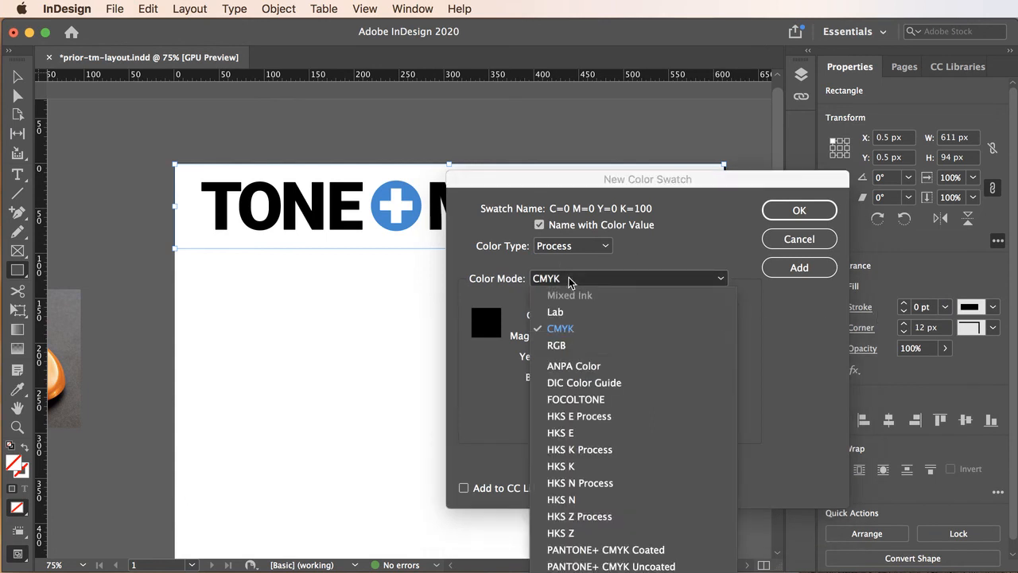
left_click(560, 345)
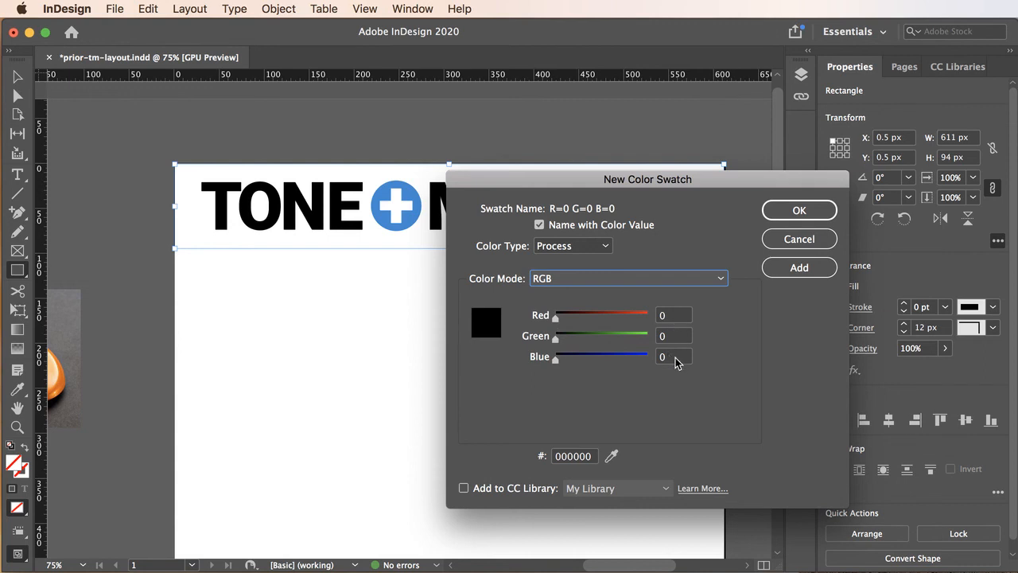
Set the new swatch's red, green and blue values to 33
left_click(676, 316)
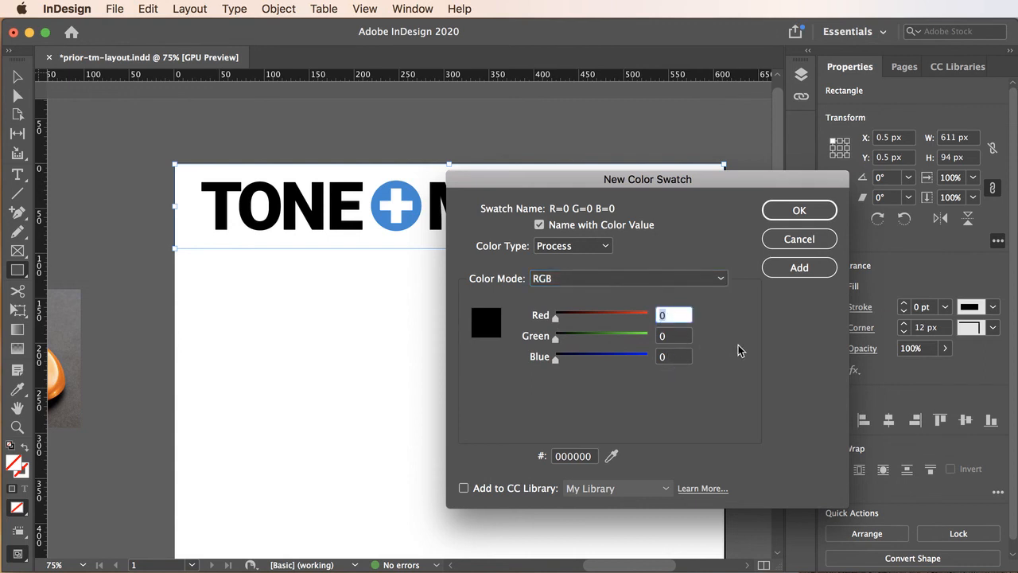
type("33")
left_click(668, 338)
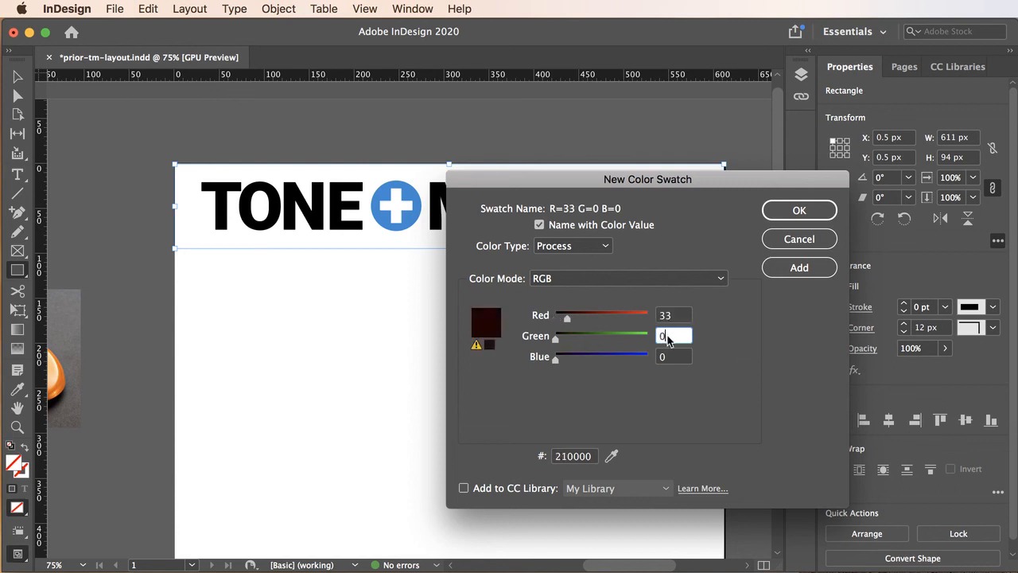
left_click(675, 358)
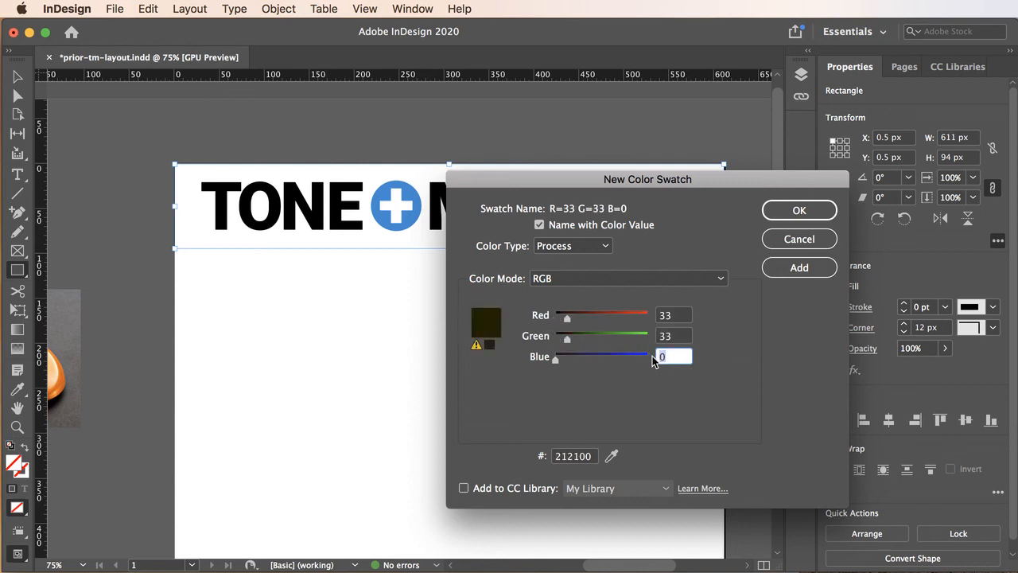
type("33")
left_click(682, 336)
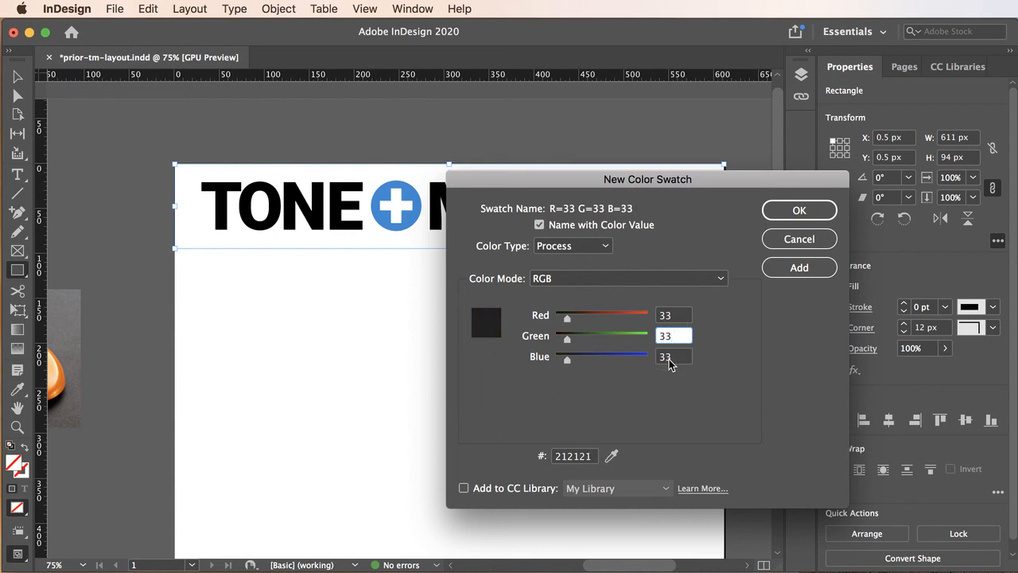
Set the swatch to R 200, G 200, B 200 and apply it as the rectangle's fill
left_click(672, 316)
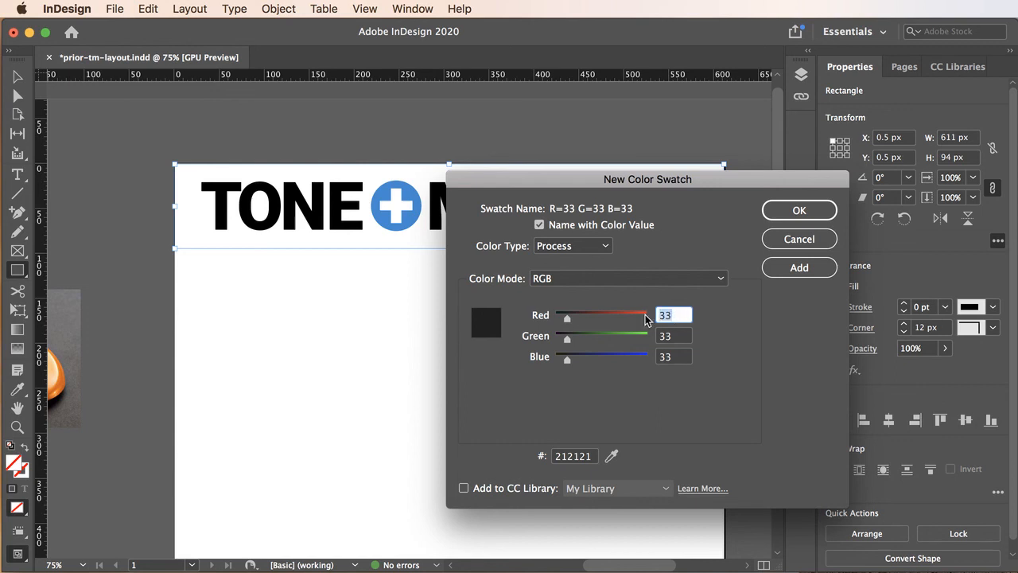
type("200")
left_click(677, 335)
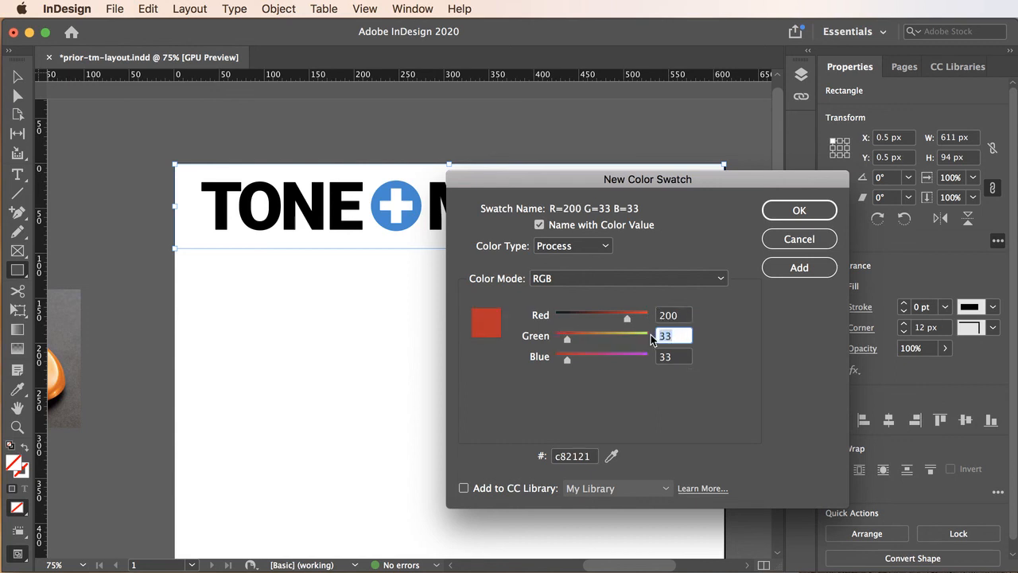
type("200")
left_click(677, 356)
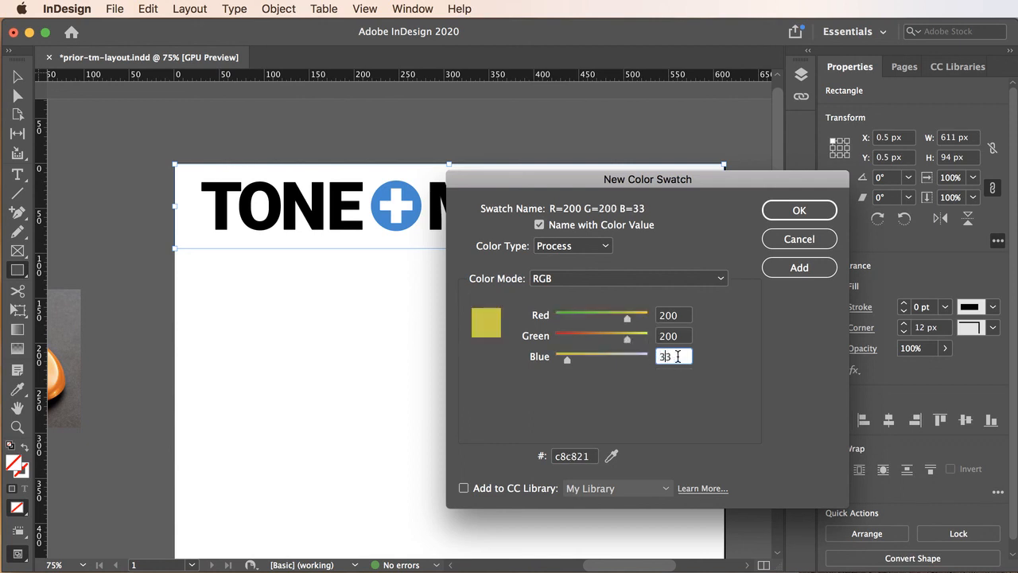
type("200")
left_click(684, 338)
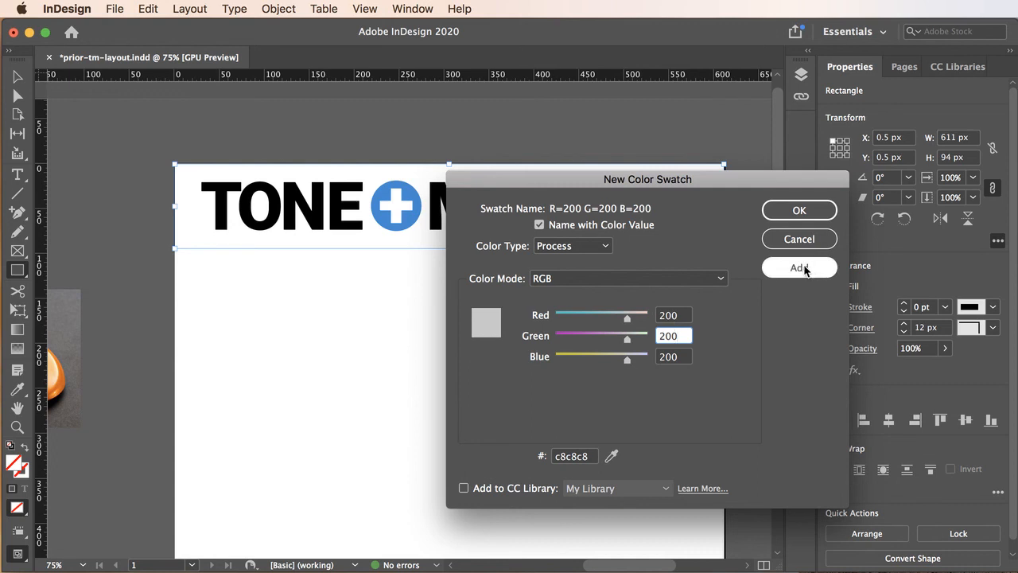
left_click(799, 211)
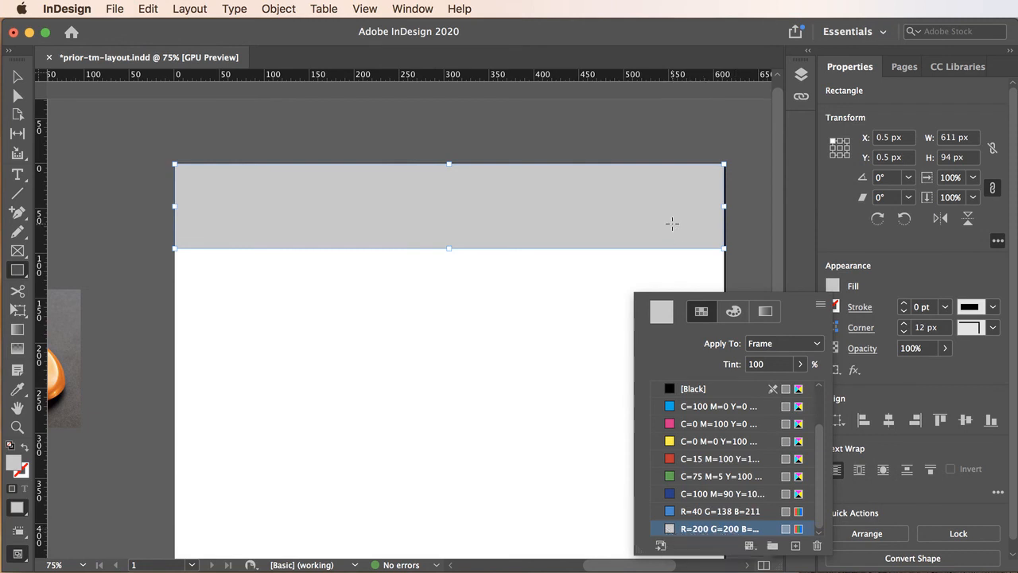
Send the gray rectangle to the back so it sits behind the TONE + MANNER headline
left_click(16, 78)
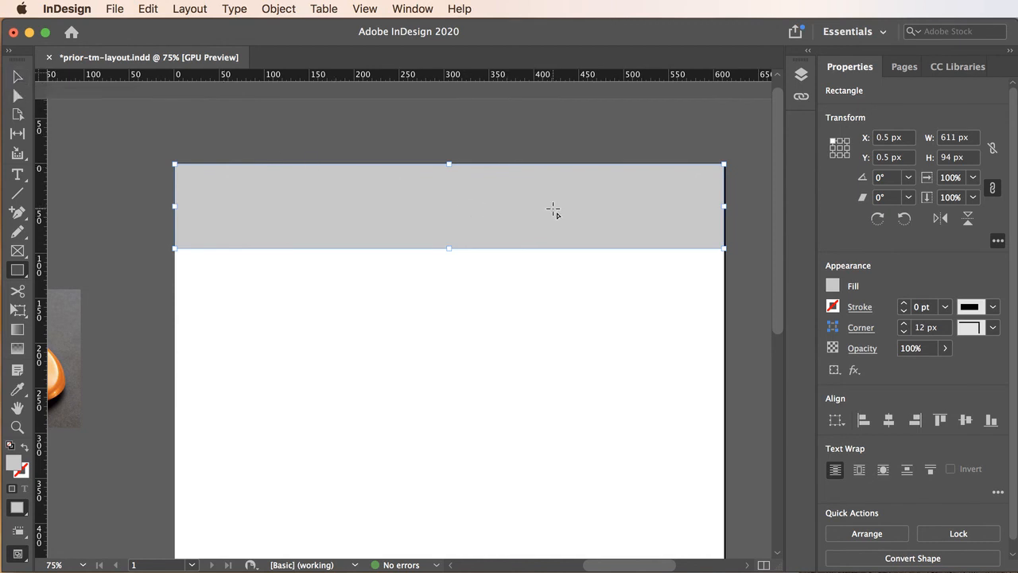
left_click(17, 76)
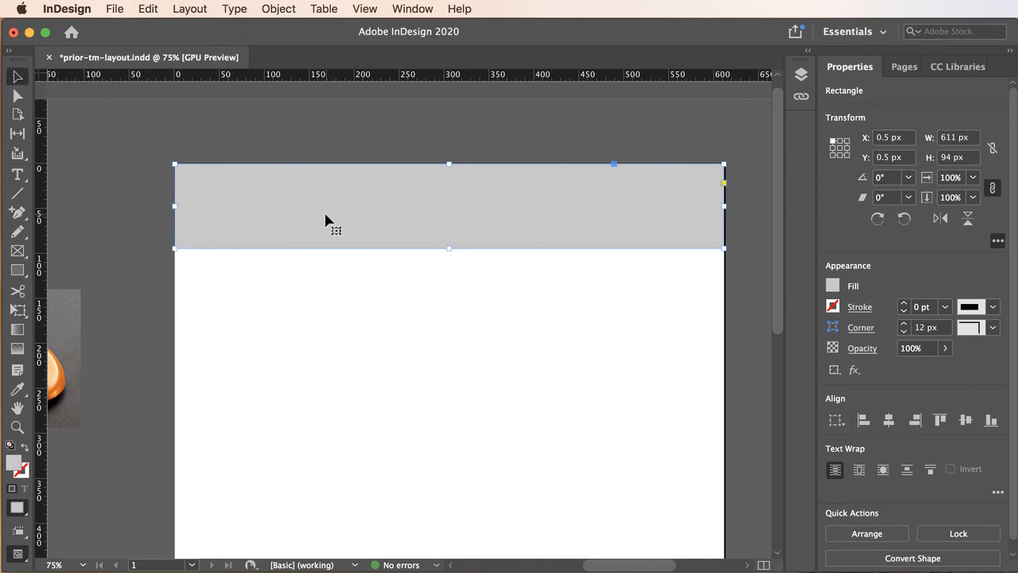
right_click(279, 199)
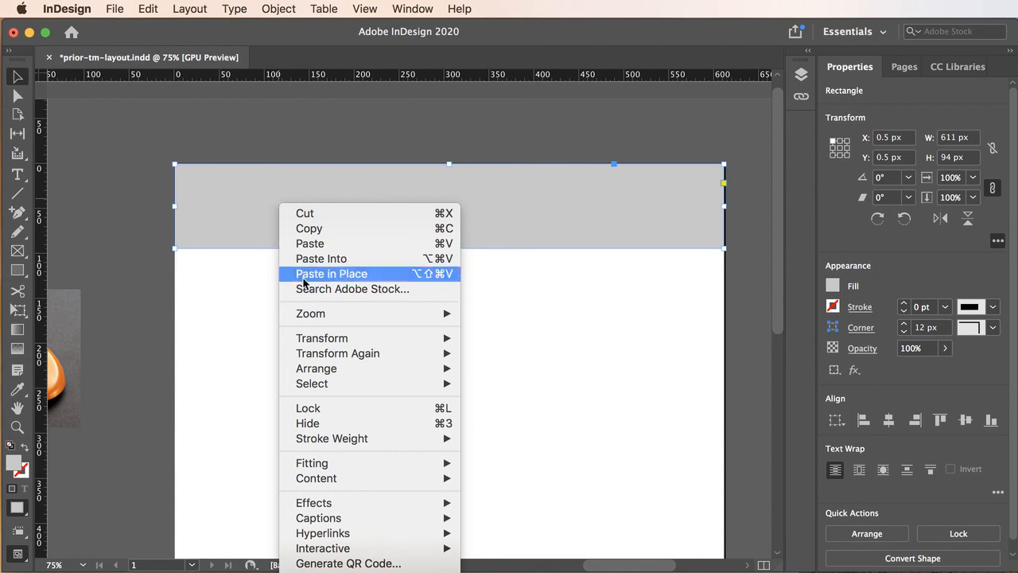
mouse_move(323, 376)
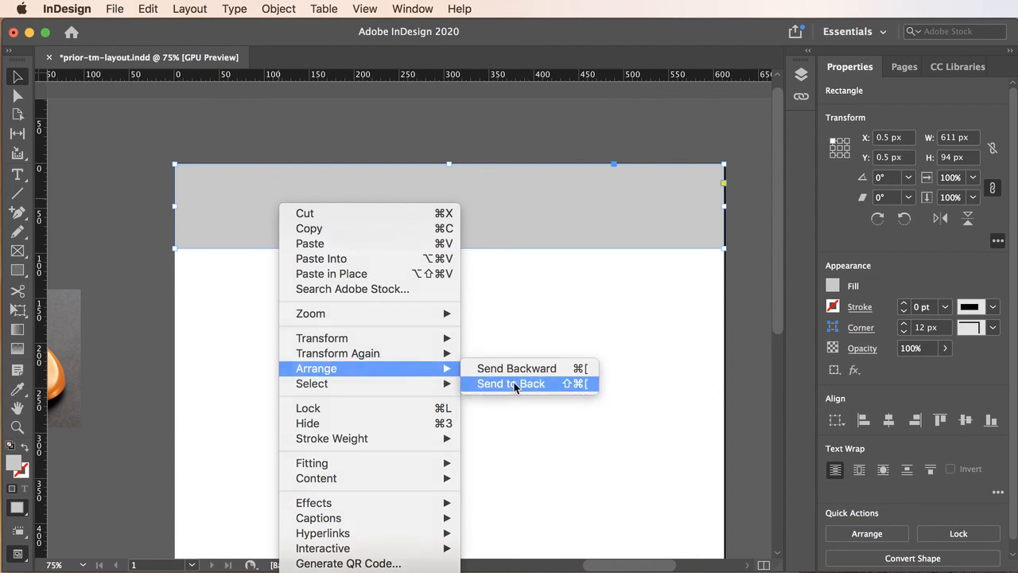
left_click(515, 385)
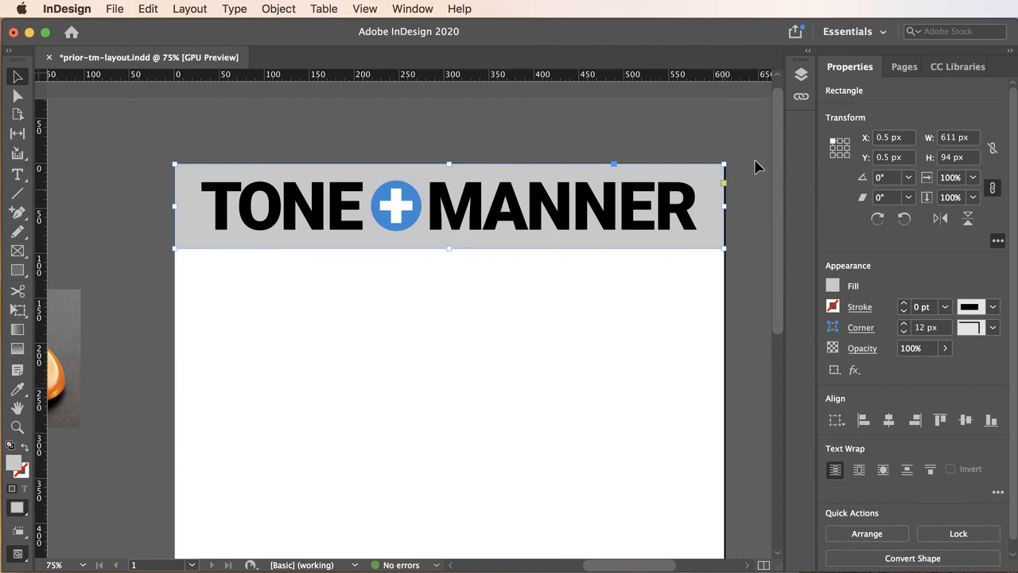
Review the object stacking order in the headline layer, deselect everything, and save the document
left_click(801, 75)
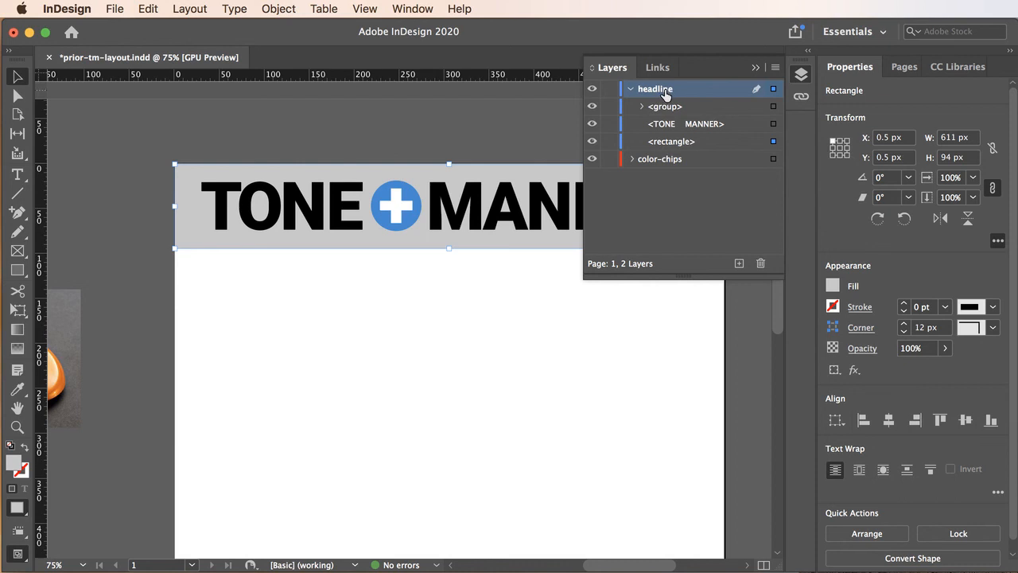
left_click(437, 132)
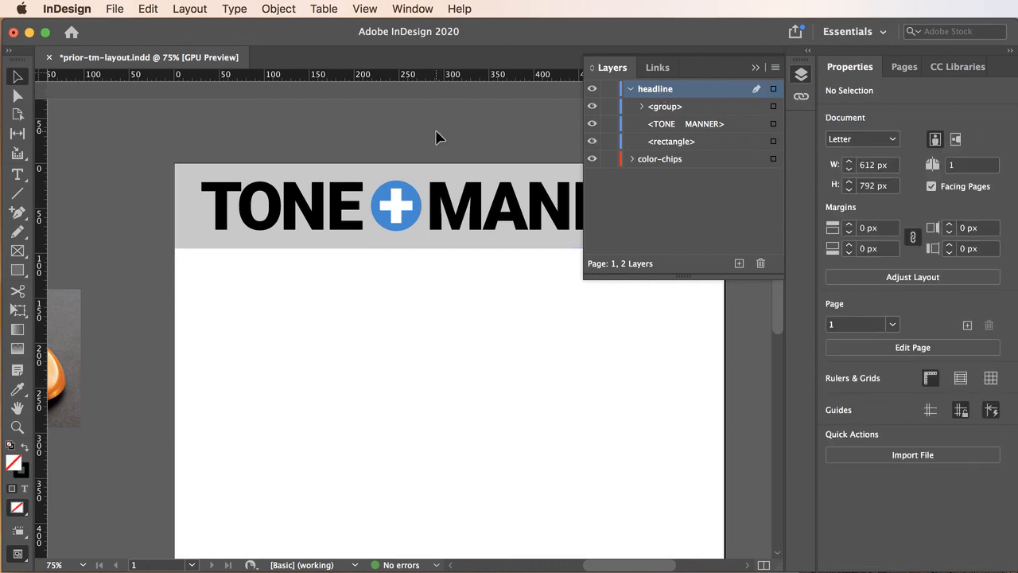
left_click(755, 71)
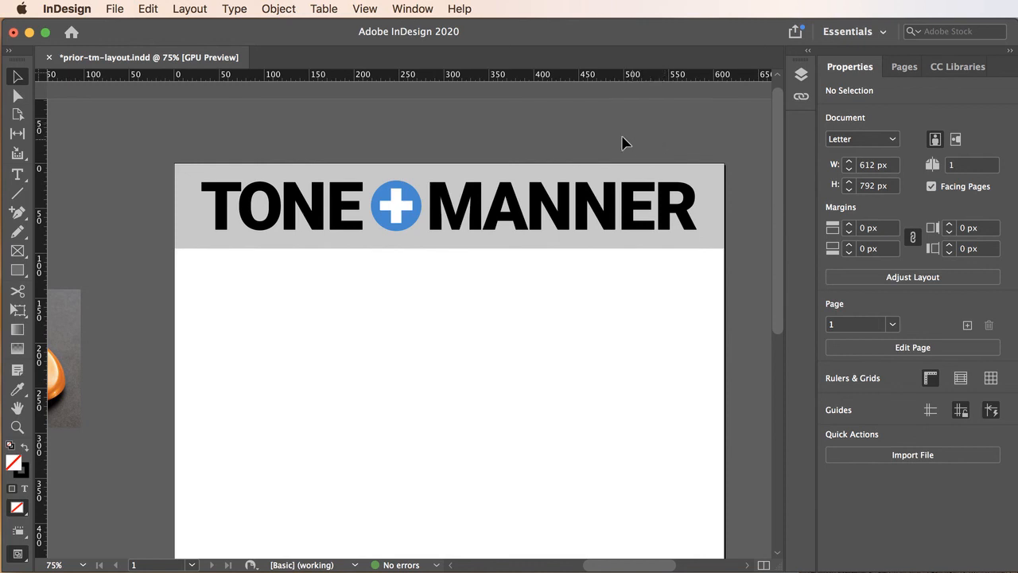
left_click(115, 8)
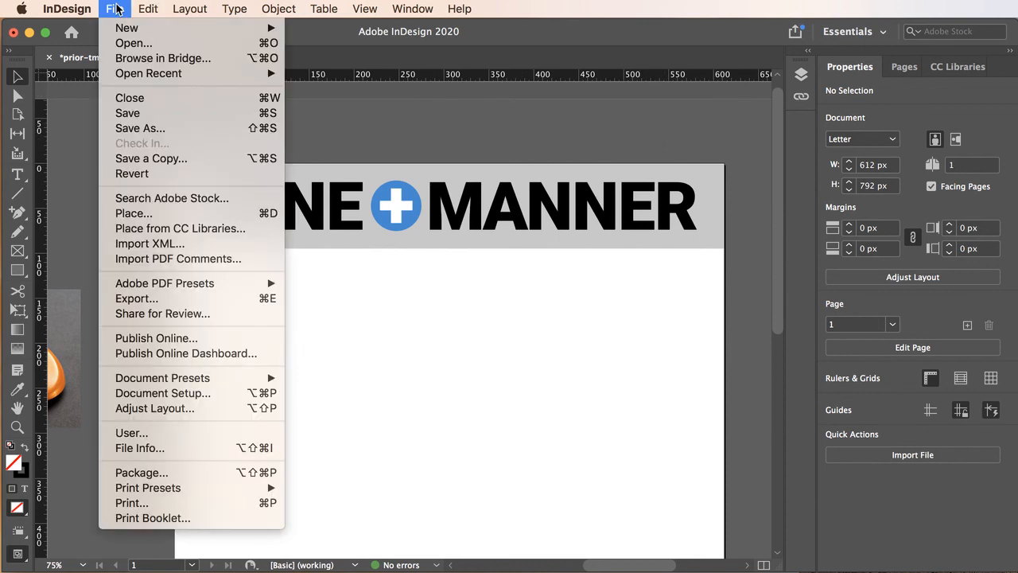
left_click(140, 113)
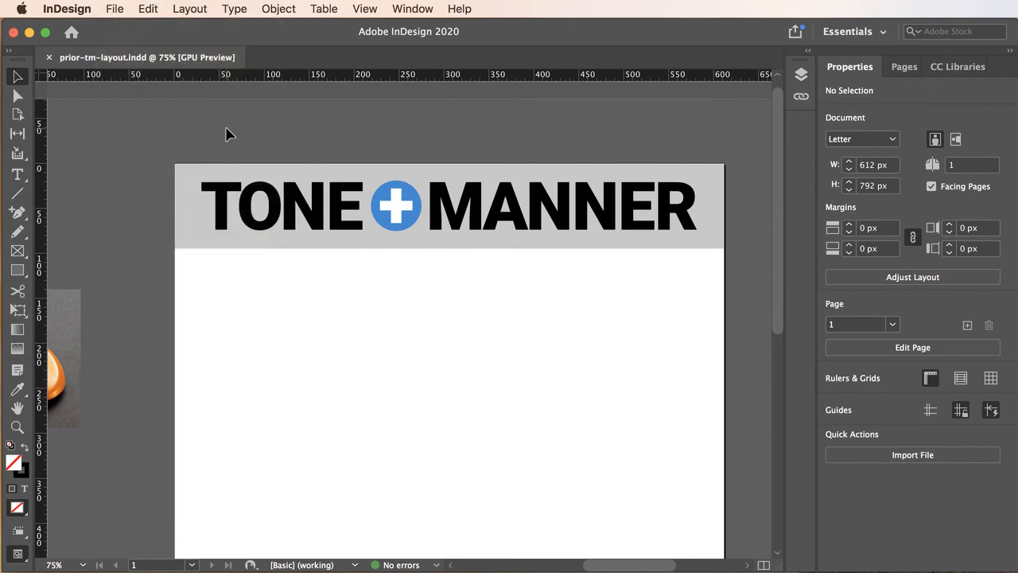